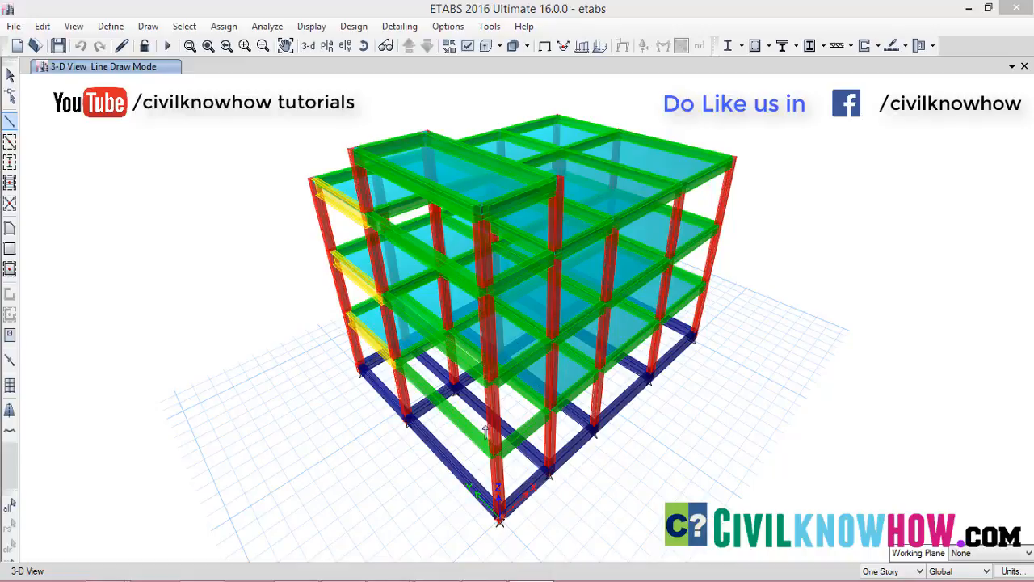
Display the plan view of the Ground story
{"action": "left_click", "coordinate": [328, 45]}
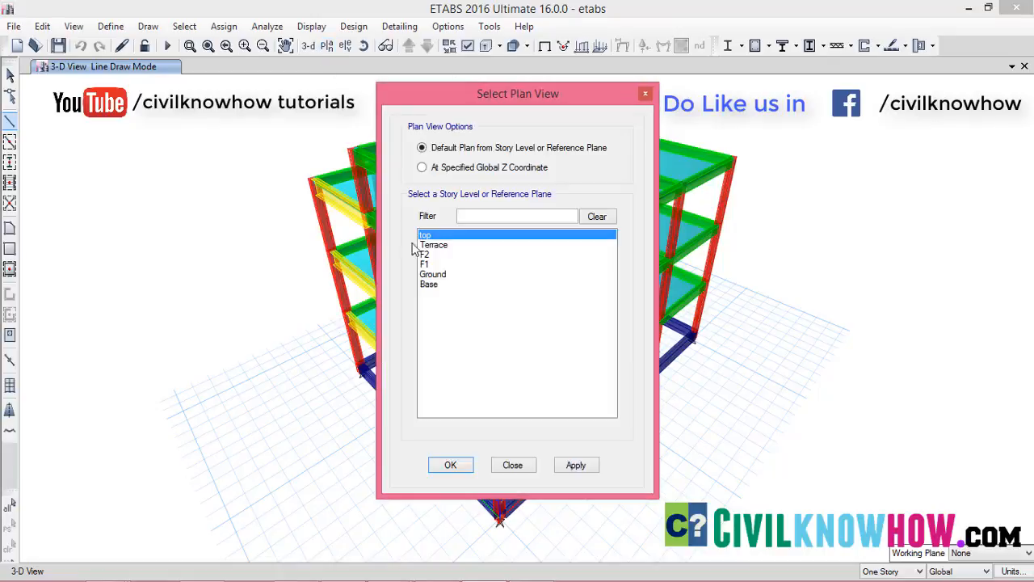
{"action": "left_click", "coordinate": [433, 276]}
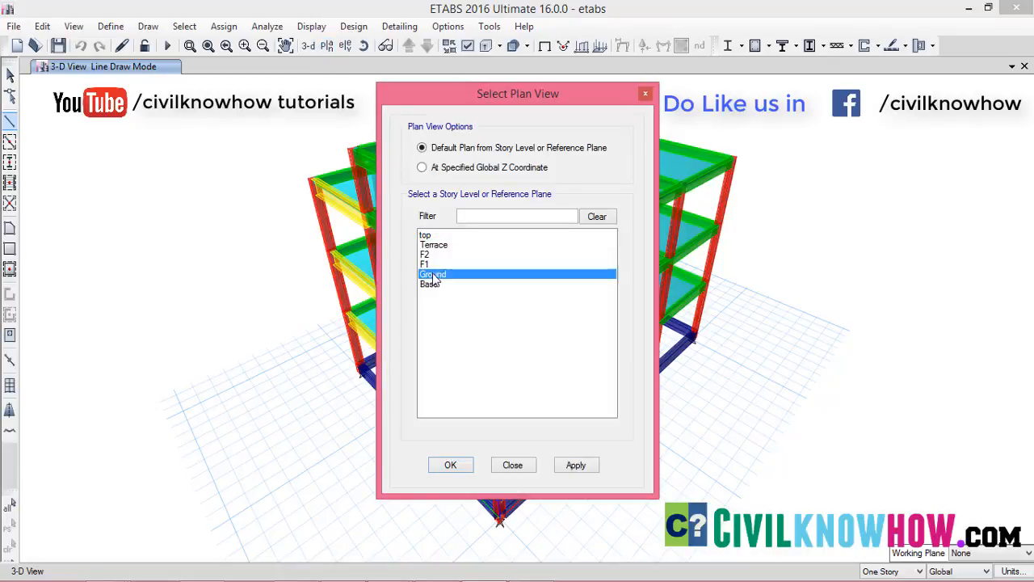
{"action": "left_click", "coordinate": [575, 465]}
{"action": "left_click", "coordinate": [451, 465]}
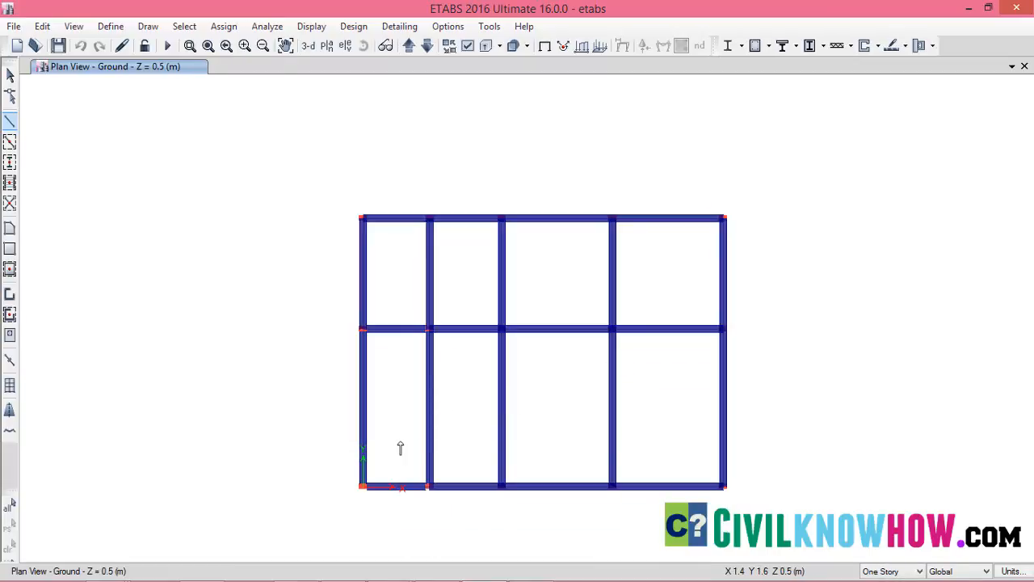
Turn off the Extrude Frames and Extrude Shells effects in the plan view
{"action": "left_click", "coordinate": [73, 26]}
{"action": "left_click", "coordinate": [113, 133]}
{"action": "left_click", "coordinate": [542, 196]}
{"action": "left_click", "coordinate": [544, 211]}
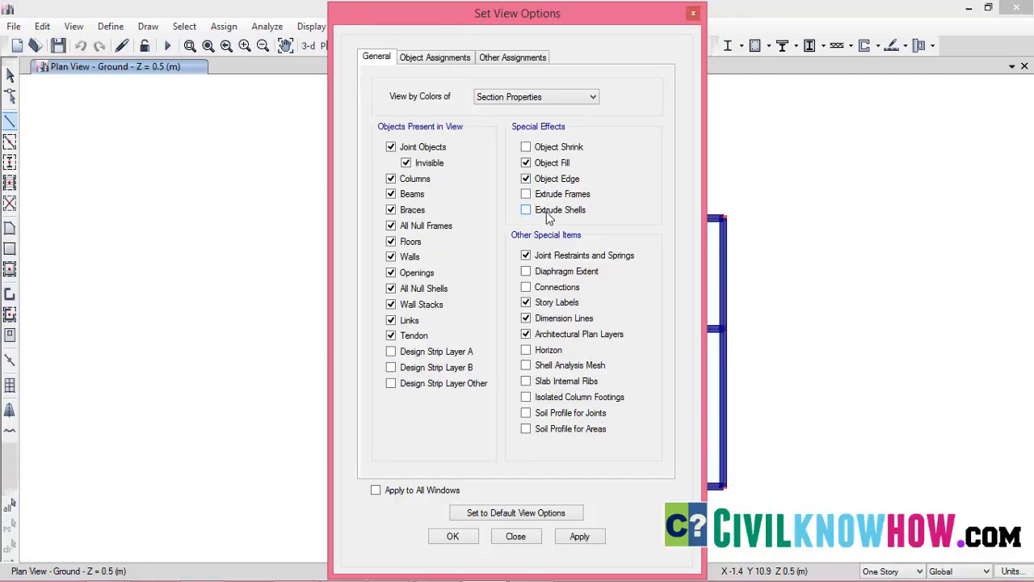
{"action": "left_click", "coordinate": [580, 537]}
{"action": "left_click", "coordinate": [457, 536]}
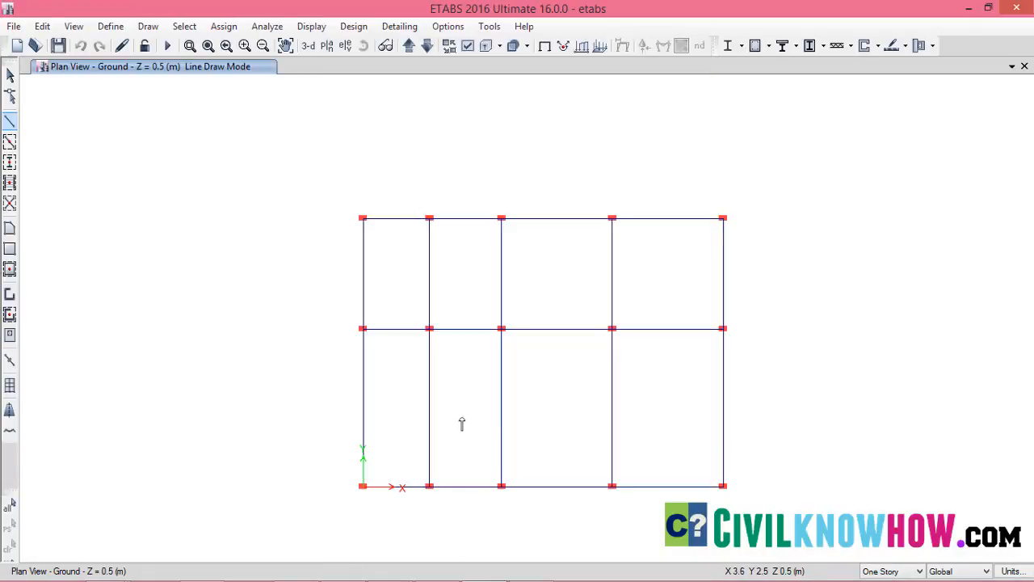
Review the list of defined frame section properties without changing any of them
{"action": "scroll", "coordinate": [462, 424], "scroll_direction": "up", "scroll_amount": 2}
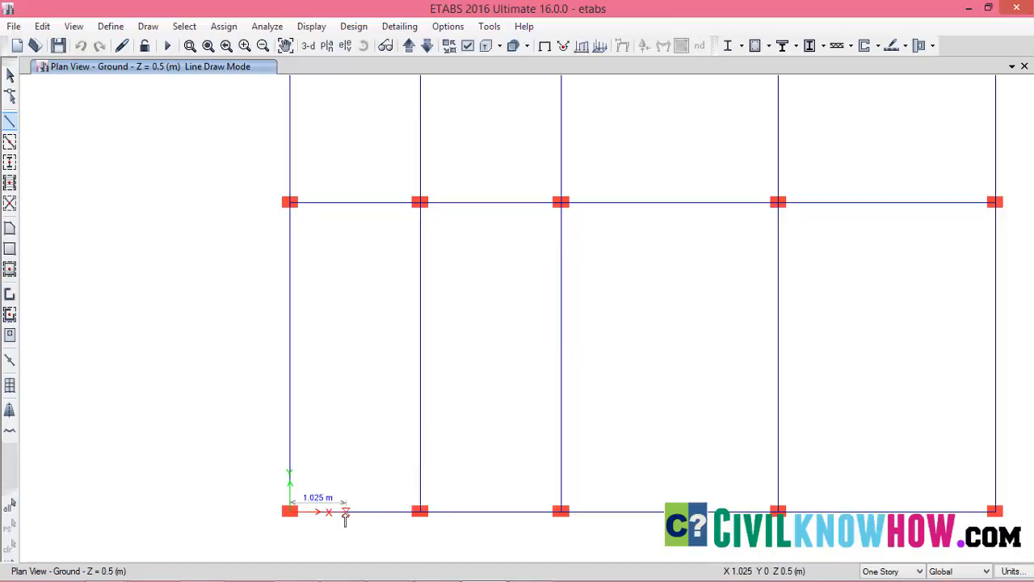
{"action": "left_click", "coordinate": [110, 28]}
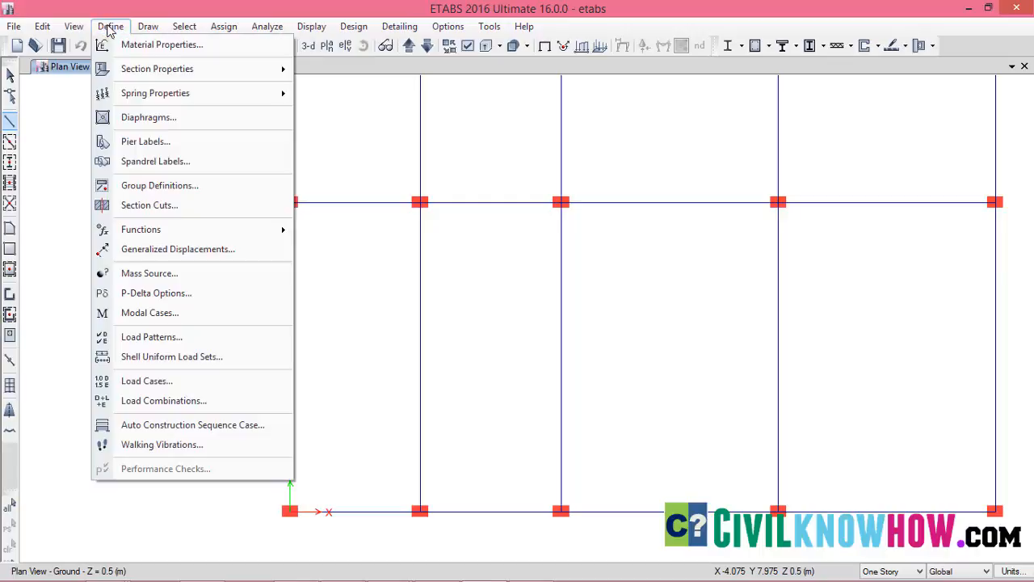
{"action": "mouse_move", "coordinate": [126, 68]}
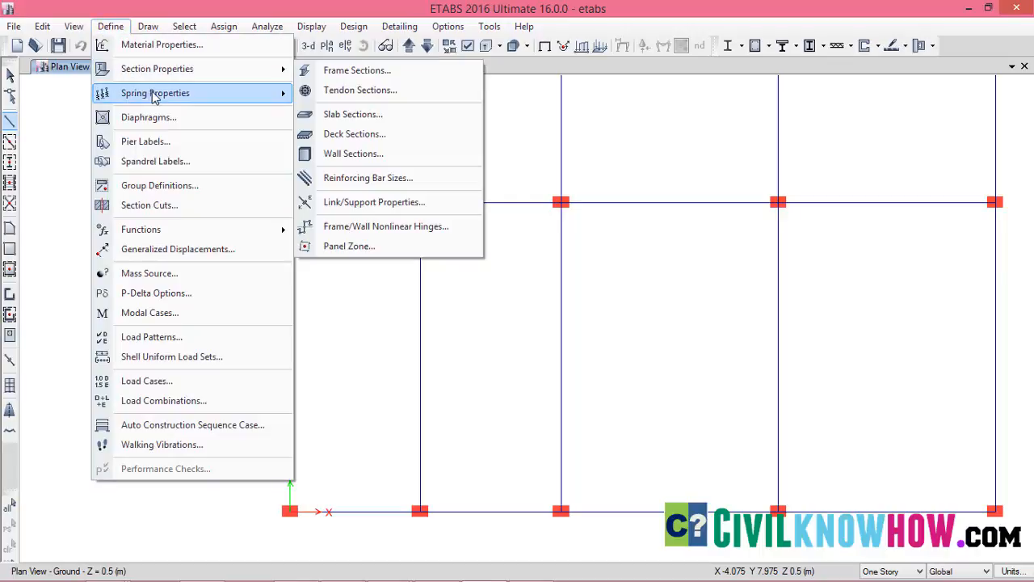
{"action": "left_click", "coordinate": [324, 71]}
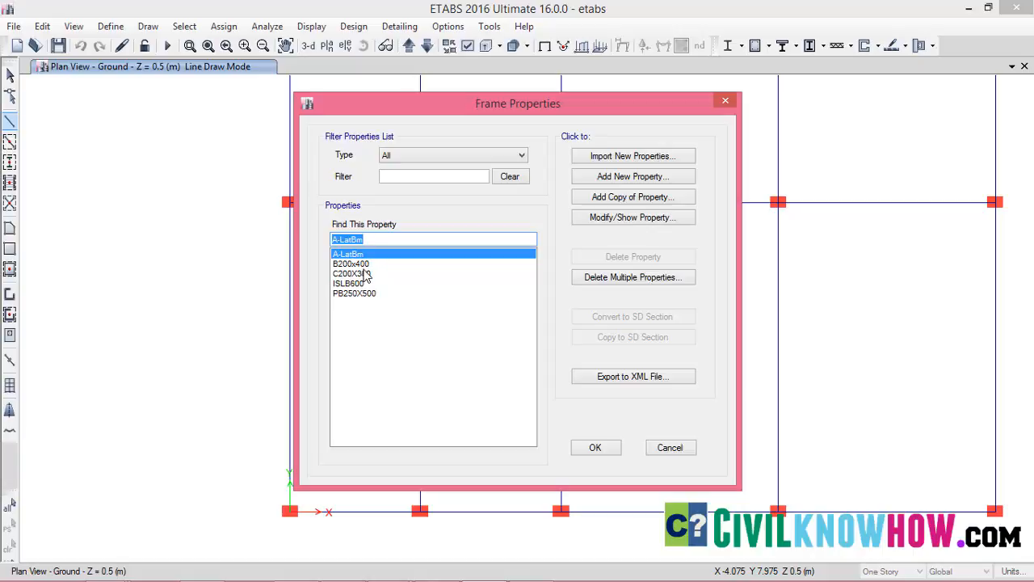
{"action": "key", "text": "Escape"}
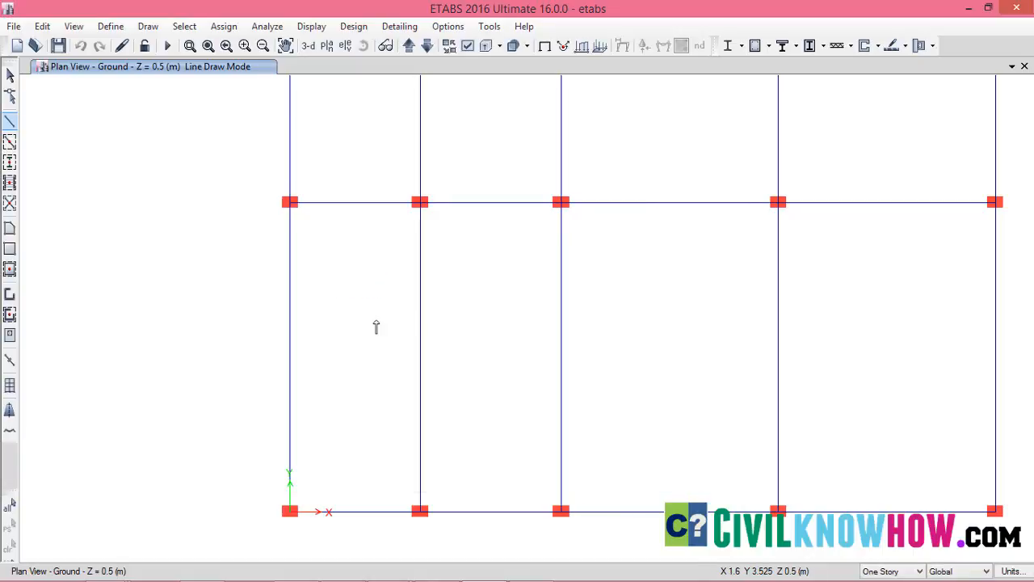
Set up line drawing for a frame with section B200x400 and a plan offset normal of 1.5 m
{"action": "left_click", "coordinate": [10, 123]}
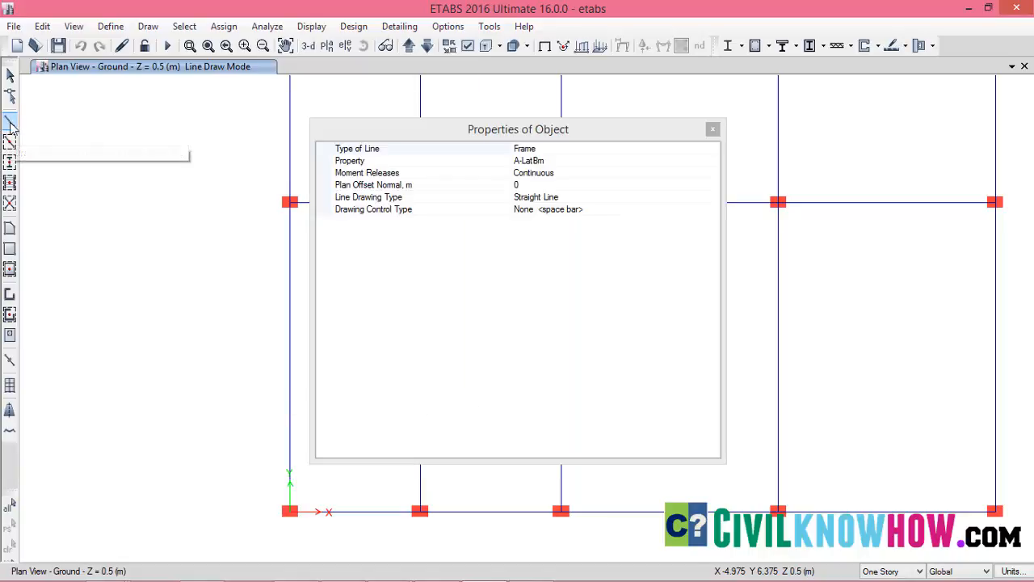
{"action": "left_click", "coordinate": [542, 161]}
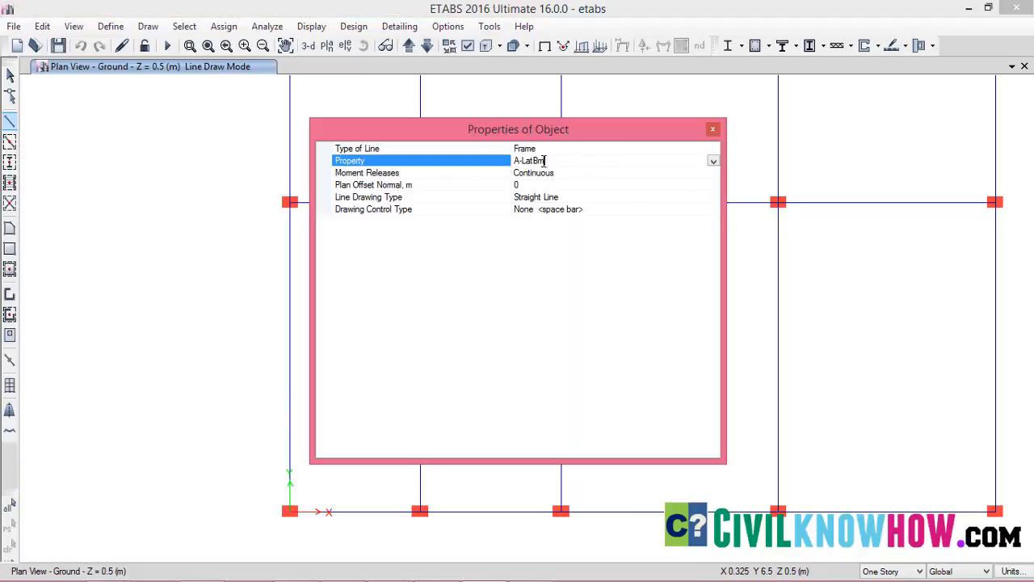
{"action": "left_click", "coordinate": [714, 161]}
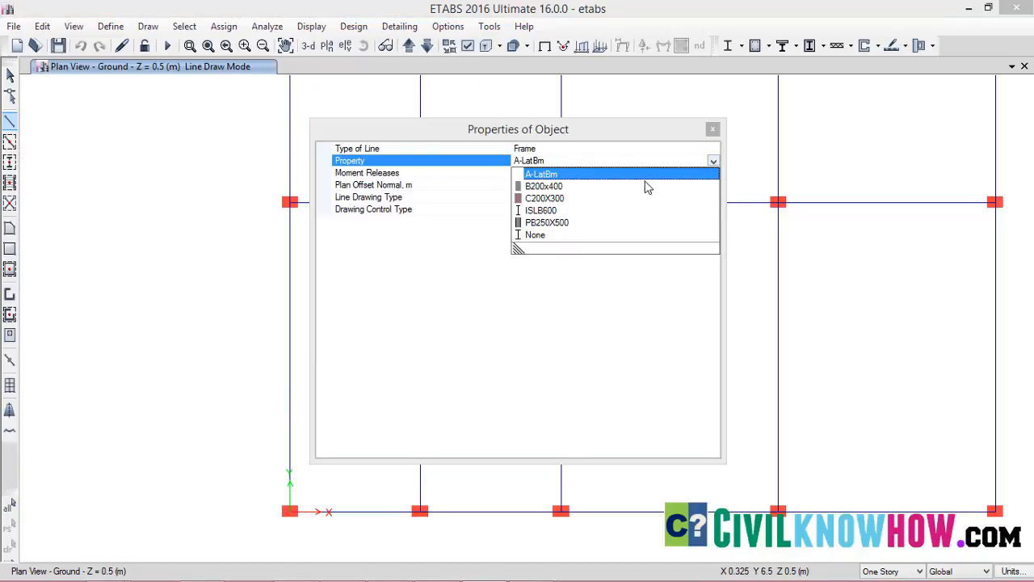
{"action": "left_click", "coordinate": [545, 186]}
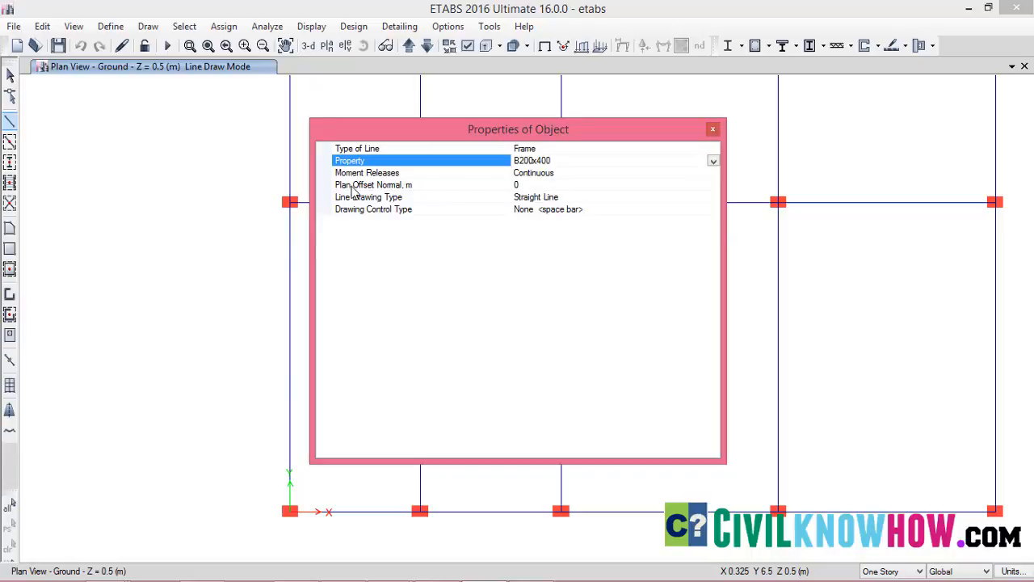
{"action": "left_click", "coordinate": [523, 186]}
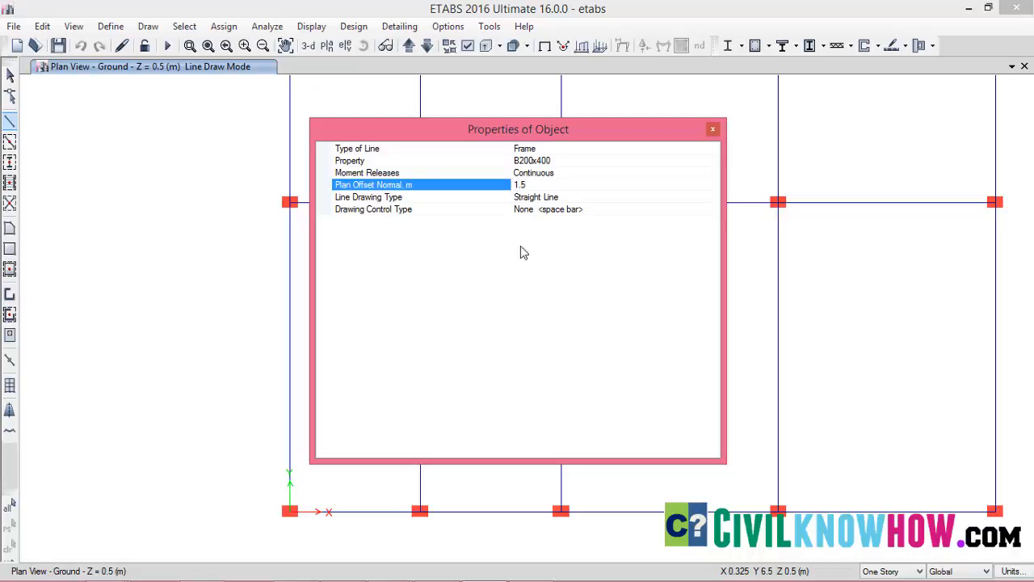
Draw the offset beam from the column at the origin to the next column along the X axis
{"action": "left_click_drag", "start_coordinate": [676, 139], "coordinate": [557, 58]}
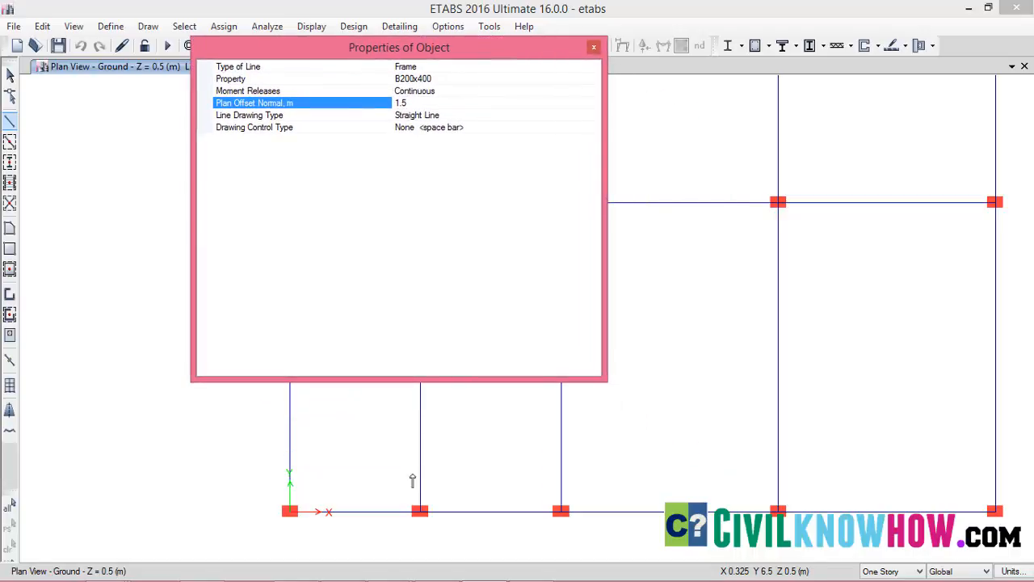
{"action": "left_click", "coordinate": [289, 511]}
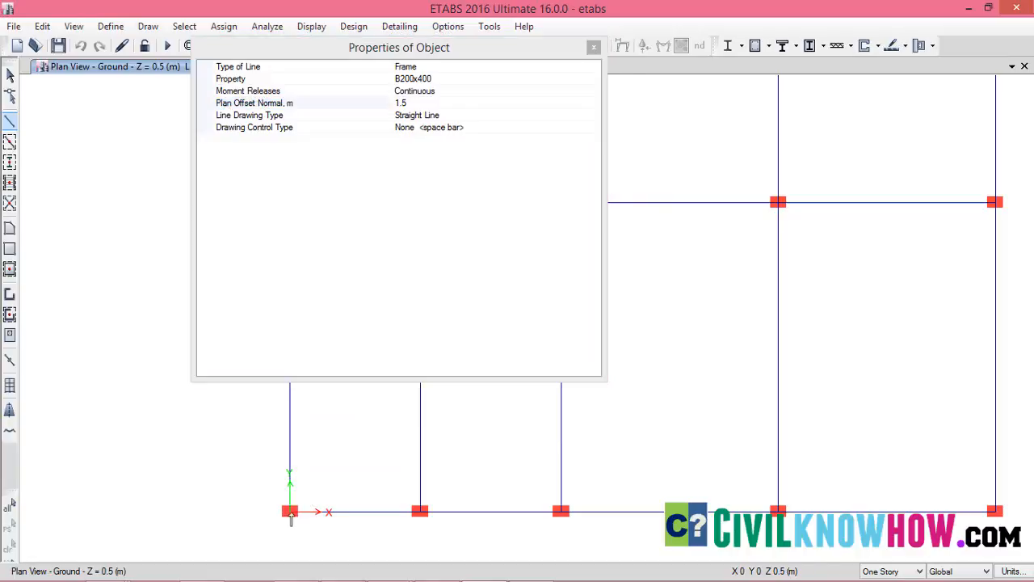
{"action": "left_click", "coordinate": [420, 511]}
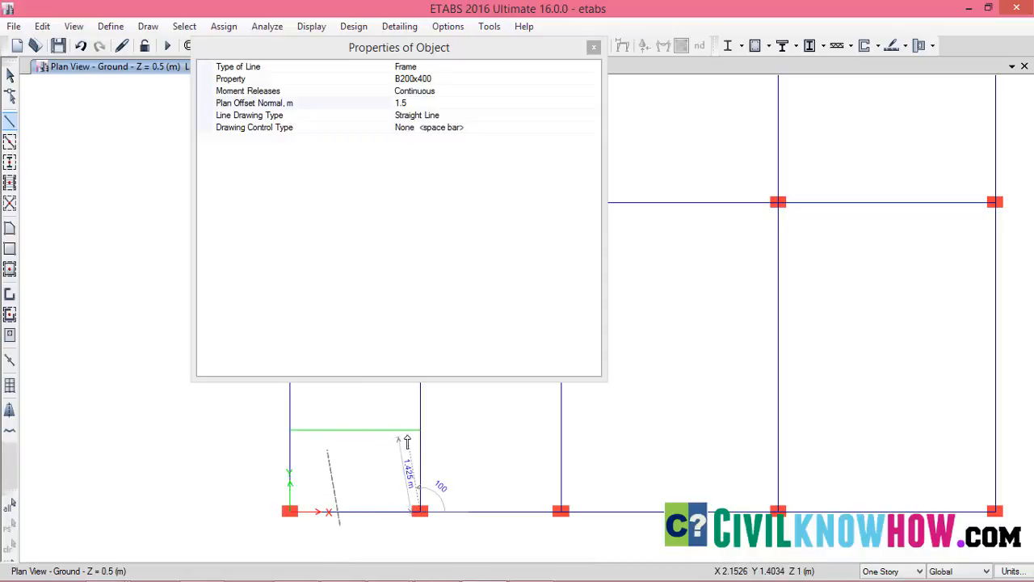
{"action": "key", "text": "Escape"}
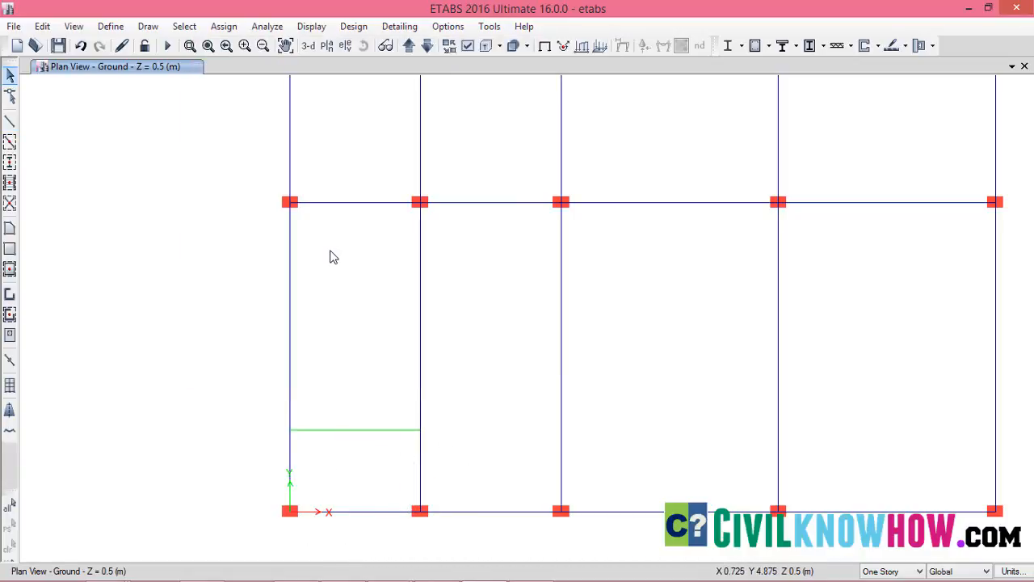
Check the model in 3D, and display the elevation view of grid A focused on the lower stories
{"action": "left_click", "coordinate": [308, 47]}
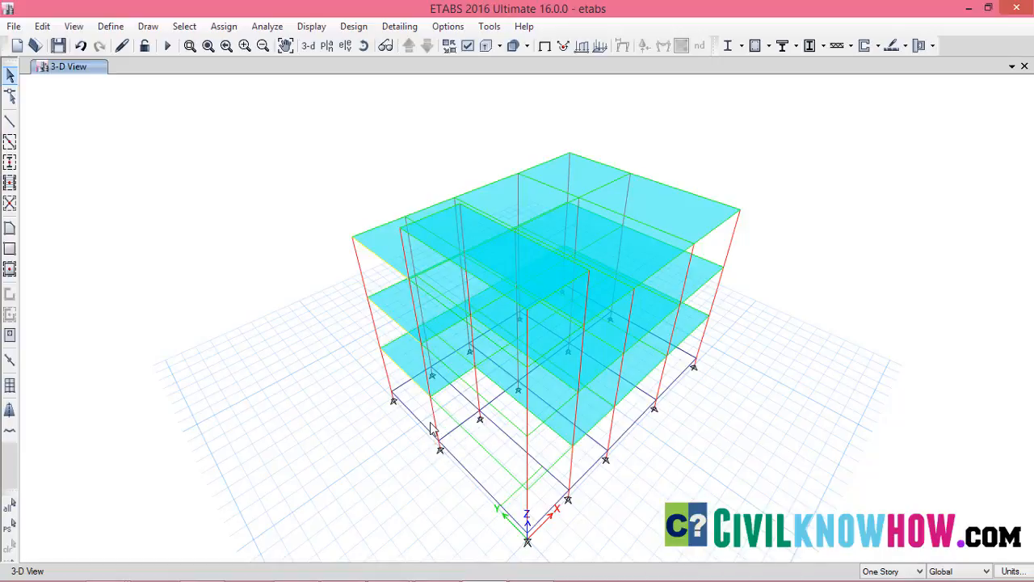
{"action": "left_click", "coordinate": [345, 46]}
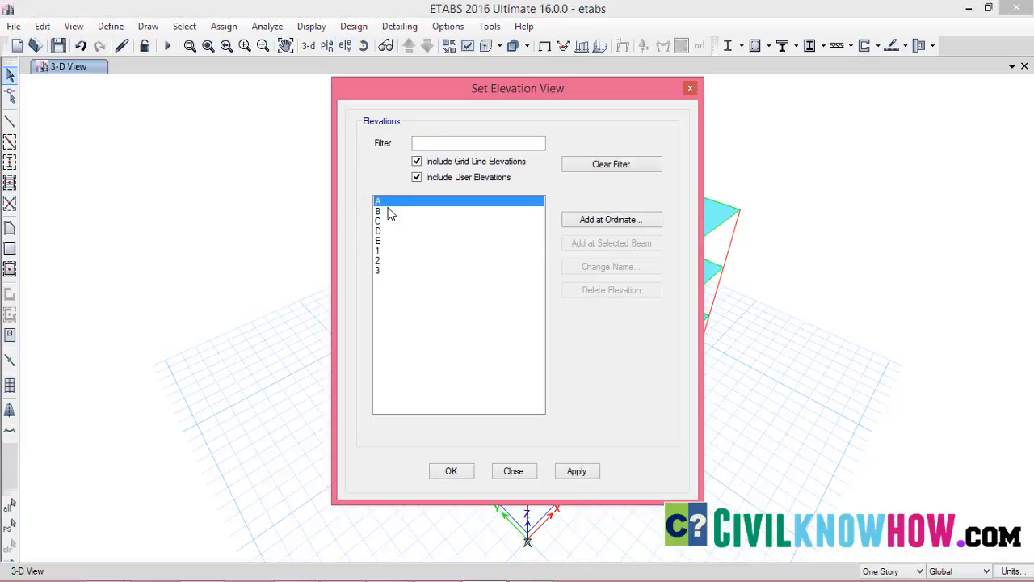
{"action": "left_click", "coordinate": [577, 471]}
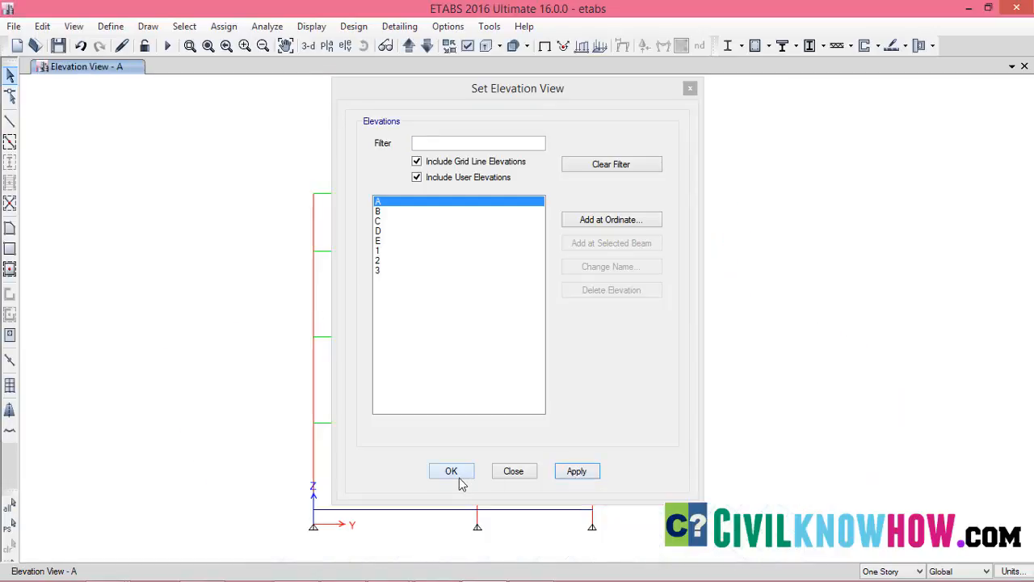
{"action": "left_click", "coordinate": [452, 472]}
{"action": "middle_click_drag", "start_coordinate": [455, 473], "coordinate": [510, 421]}
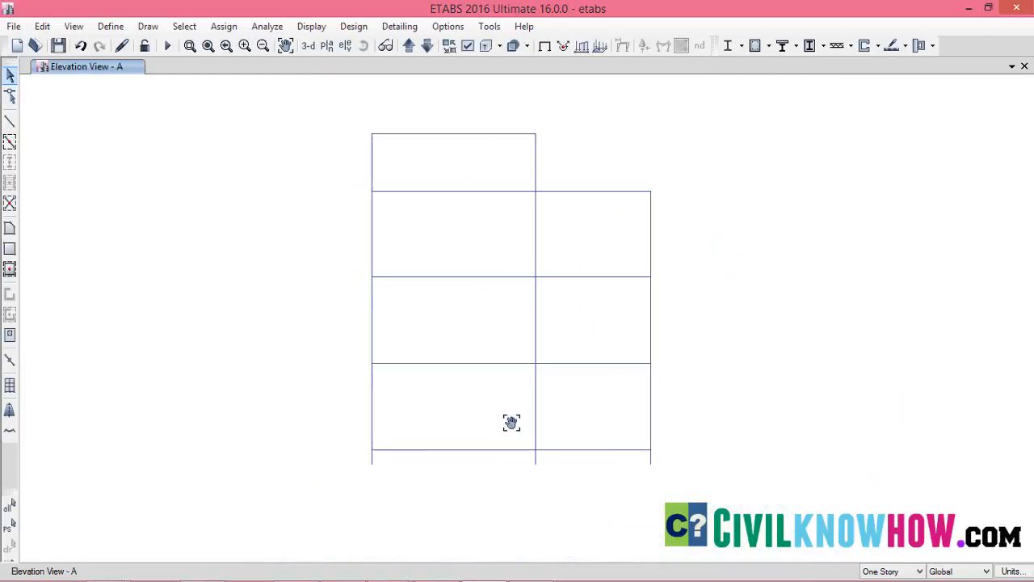
{"action": "scroll", "coordinate": [535, 406], "scroll_direction": "up", "scroll_amount": 3}
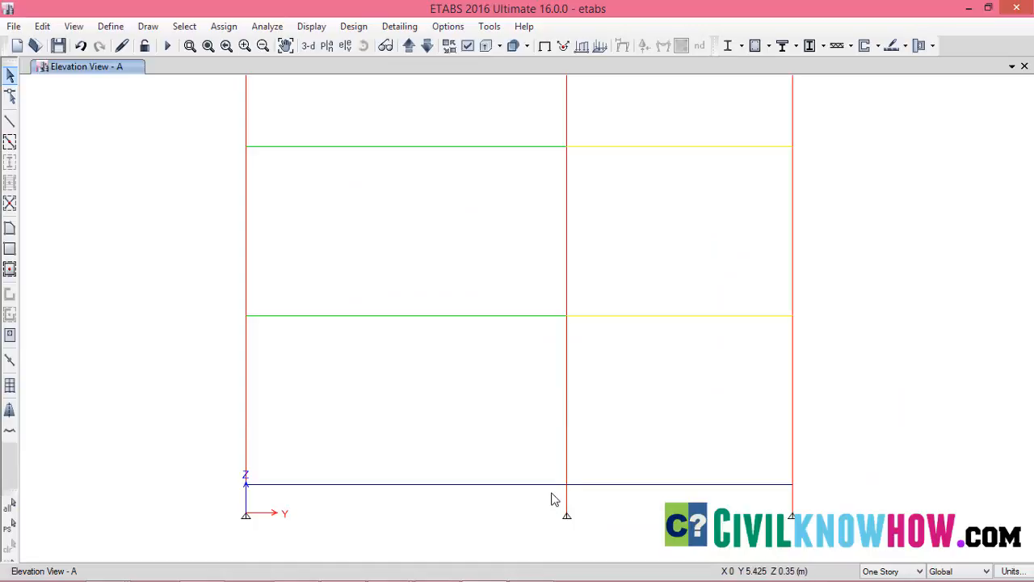
Divide the middle column of elevation A between Ground and the first floor into 2 frame objects
{"action": "left_click", "coordinate": [567, 387]}
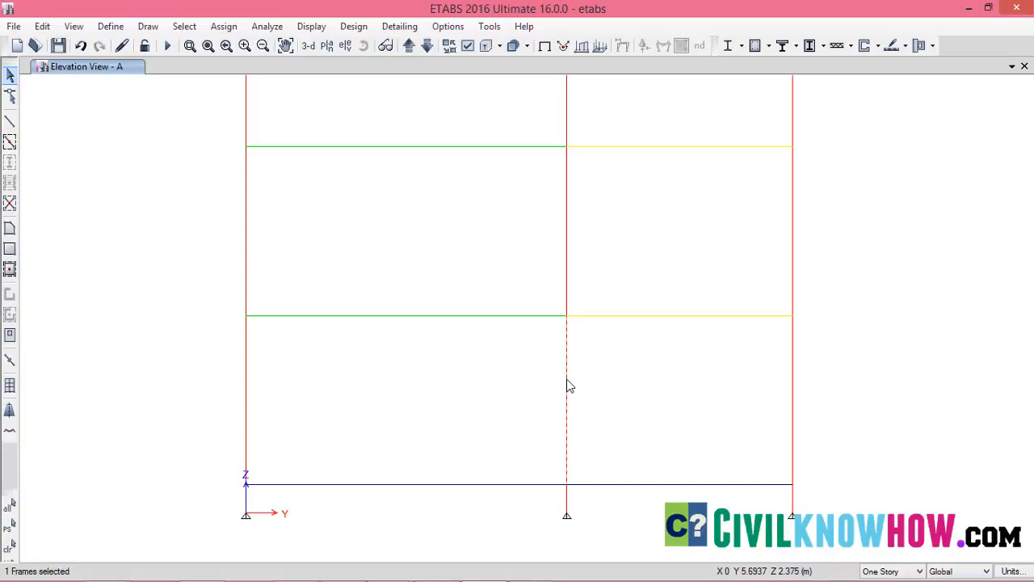
{"action": "left_click", "coordinate": [41, 27]}
{"action": "mouse_move", "coordinate": [111, 376]}
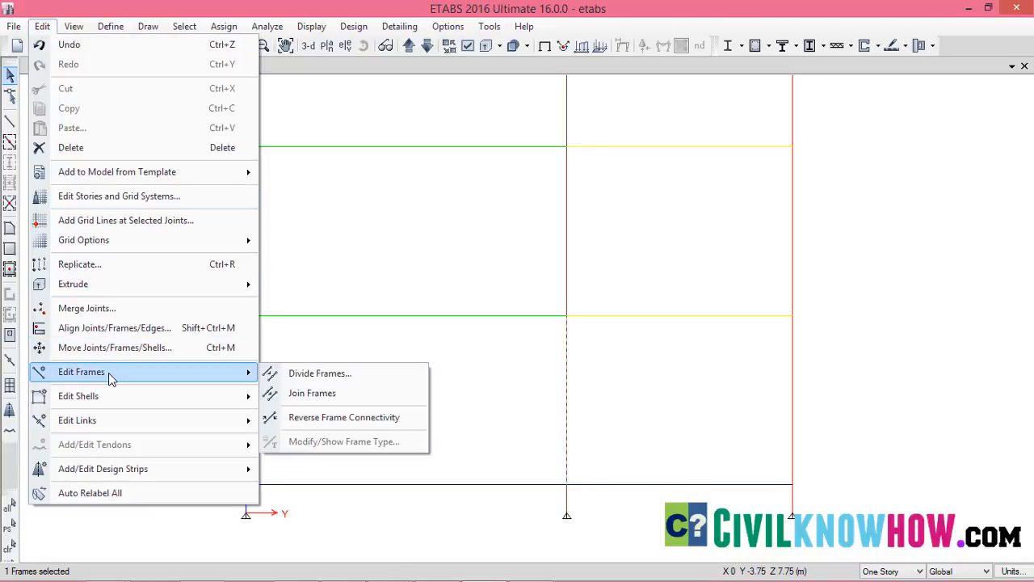
{"action": "left_click", "coordinate": [306, 375]}
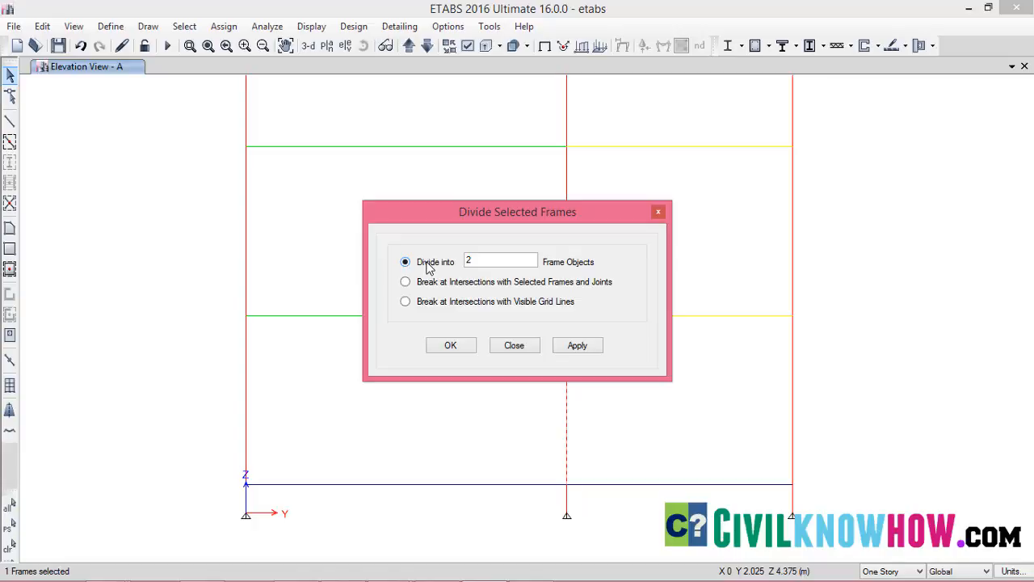
{"action": "left_click", "coordinate": [580, 346]}
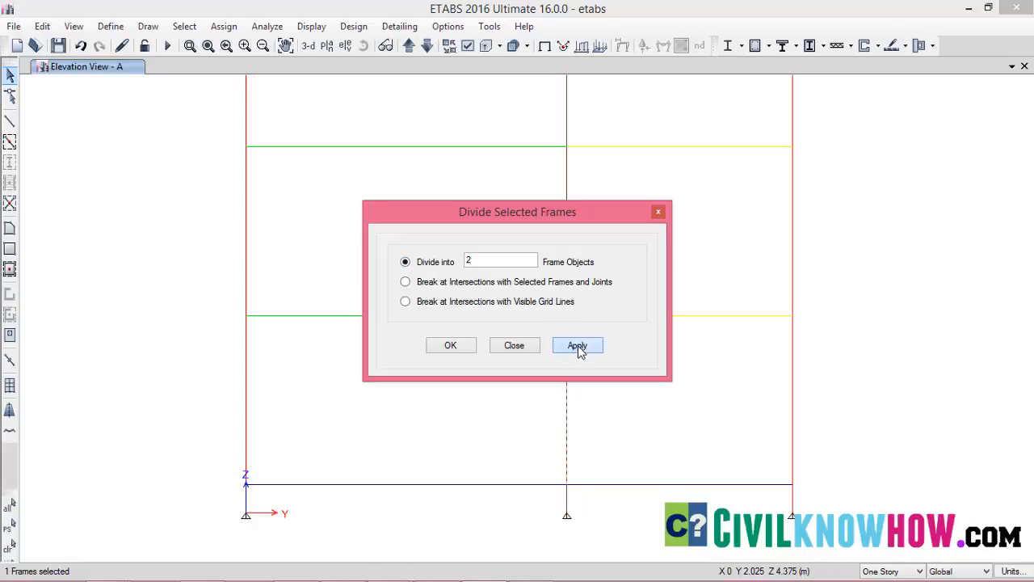
{"action": "left_click", "coordinate": [451, 345]}
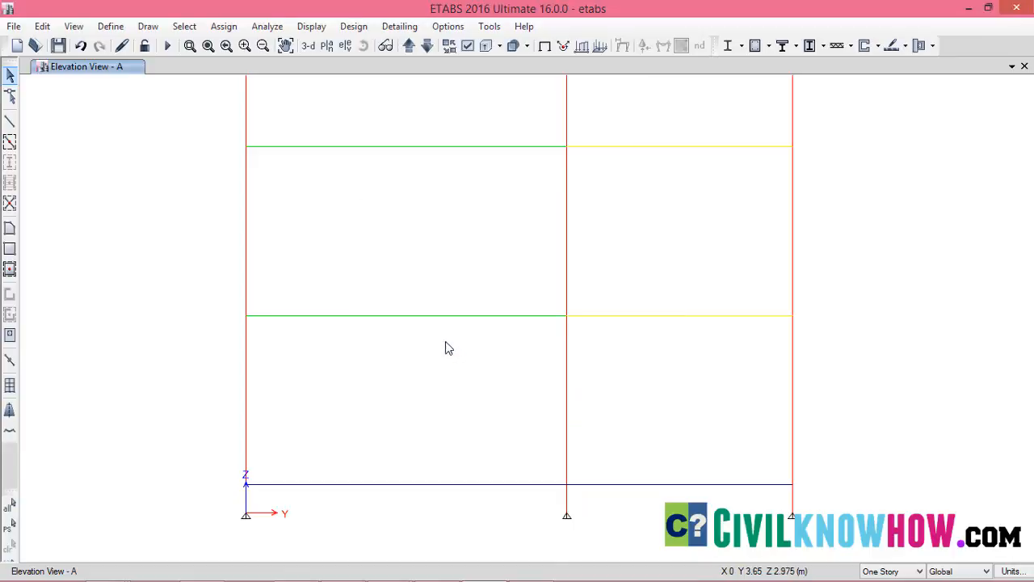
Check the split of the divided column by selecting its upper and lower segments, and clear the selection
{"action": "left_click", "coordinate": [568, 368]}
{"action": "left_click", "coordinate": [567, 429]}
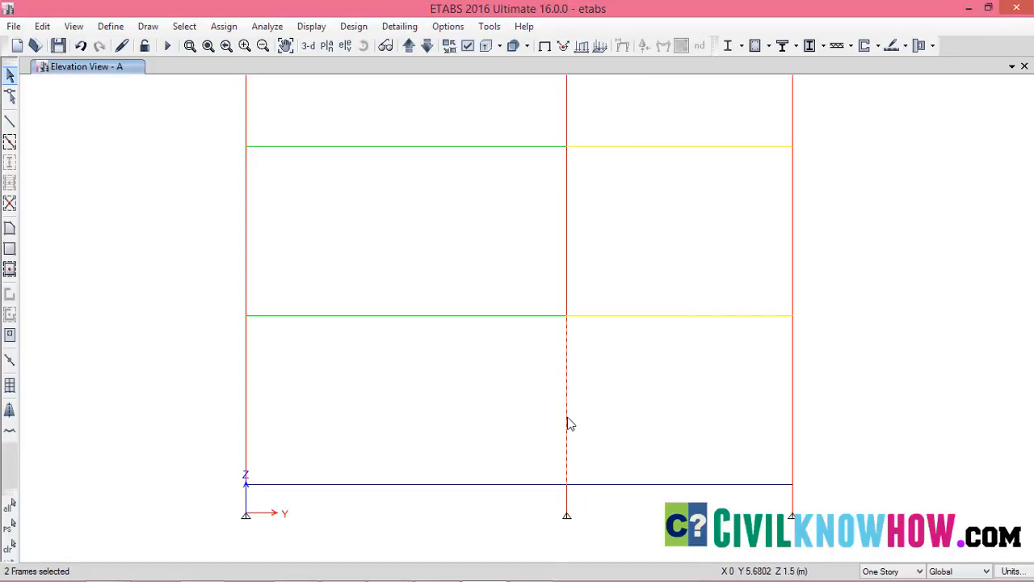
{"action": "left_click", "coordinate": [567, 375]}
{"action": "left_click", "coordinate": [568, 356]}
{"action": "left_click", "coordinate": [571, 420]}
{"action": "left_click", "coordinate": [566, 375]}
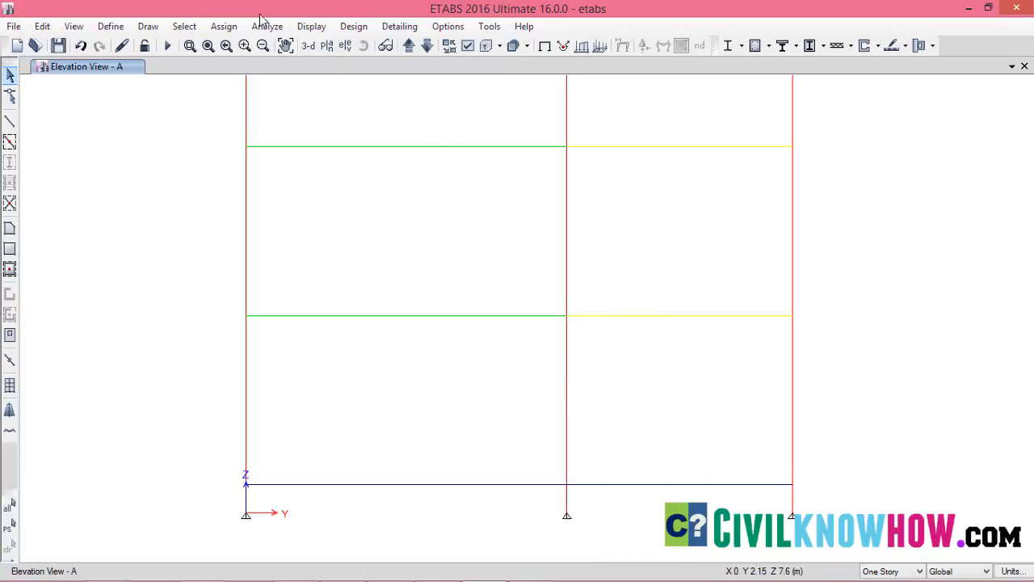
In the 3D view, divide the ground-storey column one bay along X from the split column into 2 frame objects, and check its segments
{"action": "left_click", "coordinate": [309, 46]}
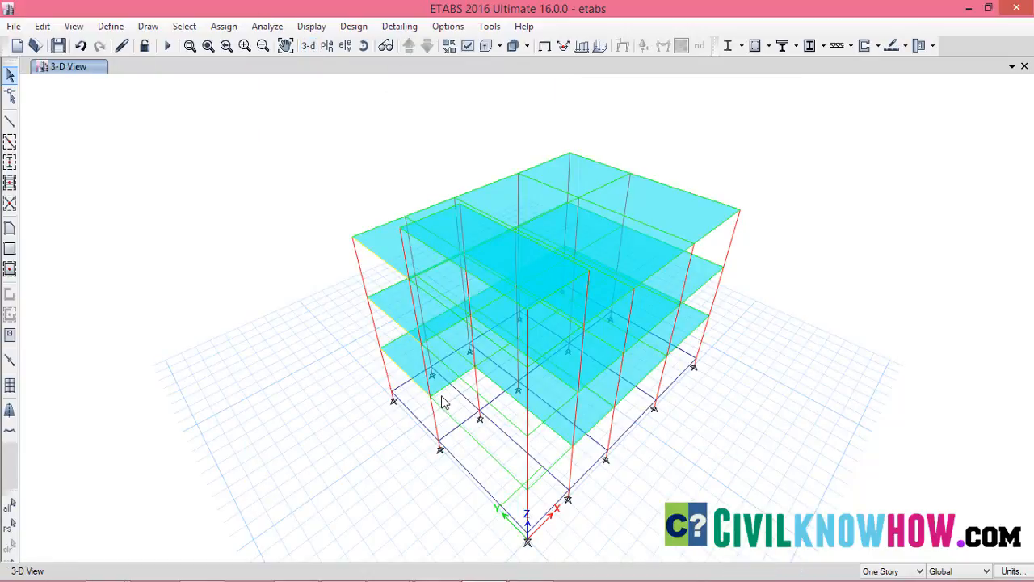
{"action": "scroll", "coordinate": [446, 408], "scroll_direction": "up", "scroll_amount": 5}
{"action": "scroll", "coordinate": [485, 339], "scroll_direction": "up", "scroll_amount": 6}
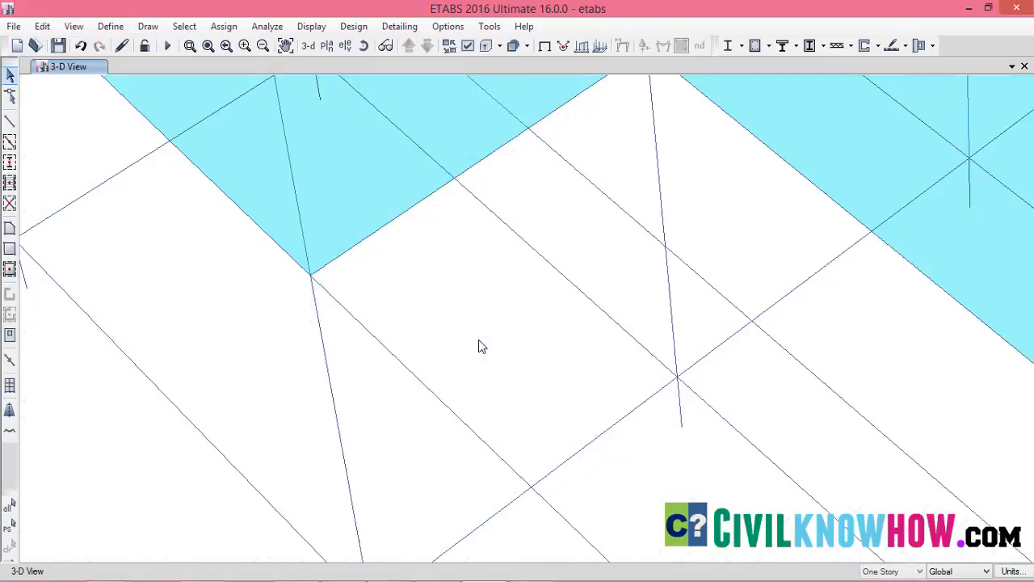
{"action": "scroll", "coordinate": [411, 413], "scroll_direction": "down", "scroll_amount": 3}
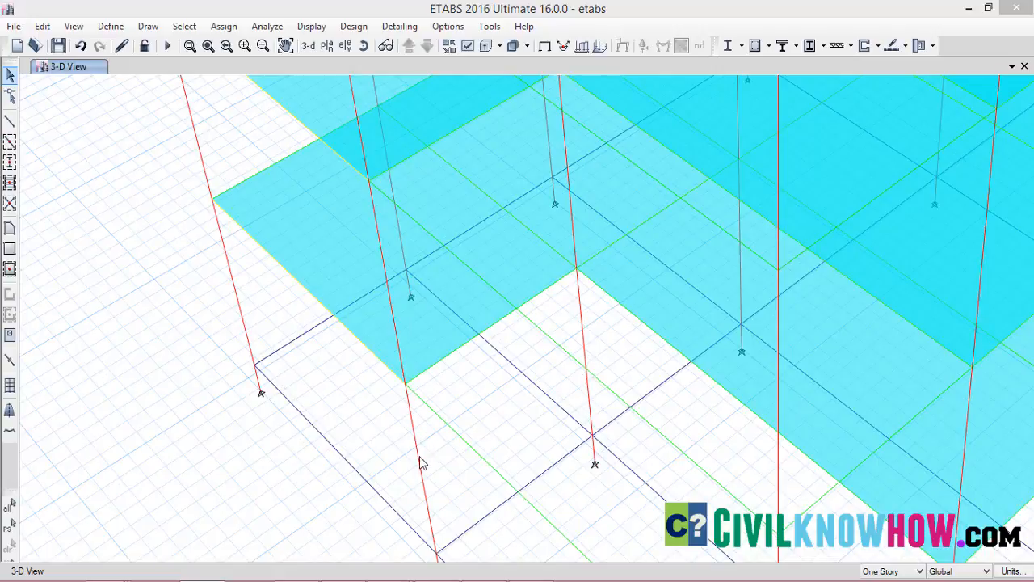
{"action": "left_click", "coordinate": [583, 343]}
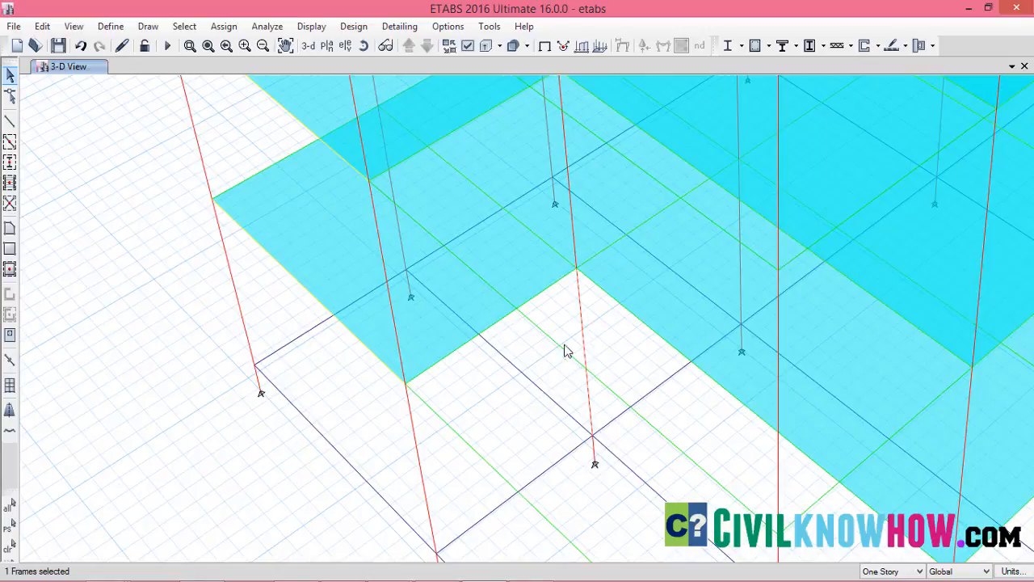
{"action": "left_click", "coordinate": [47, 29]}
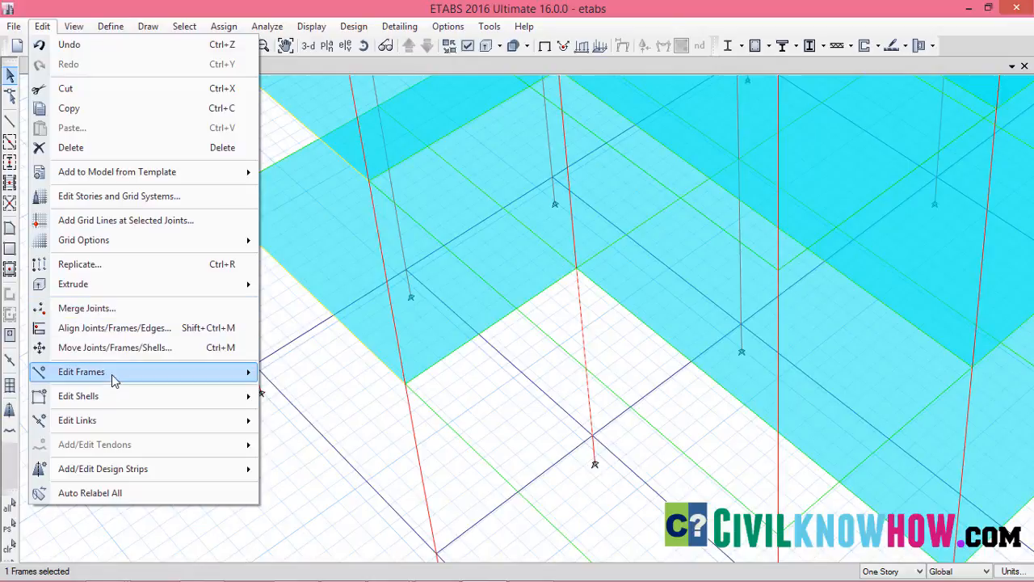
{"action": "mouse_move", "coordinate": [113, 380]}
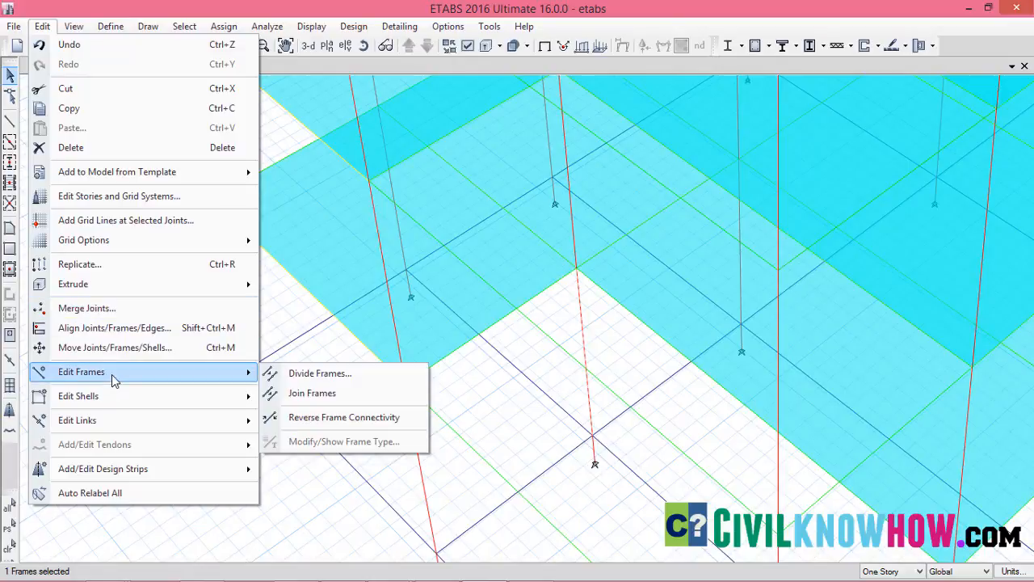
{"action": "left_click", "coordinate": [295, 374]}
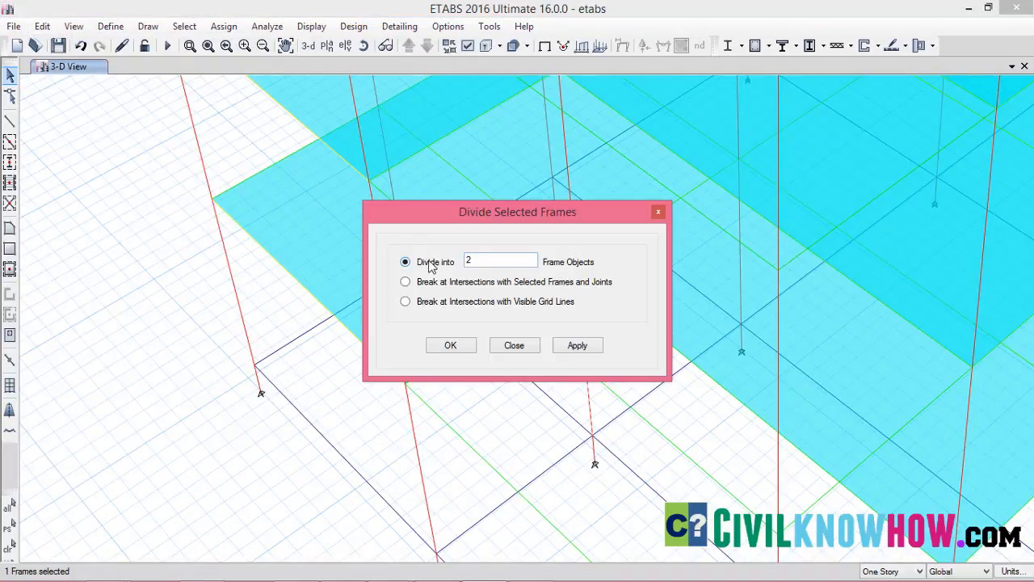
{"action": "left_click", "coordinate": [577, 346]}
{"action": "left_click", "coordinate": [450, 345]}
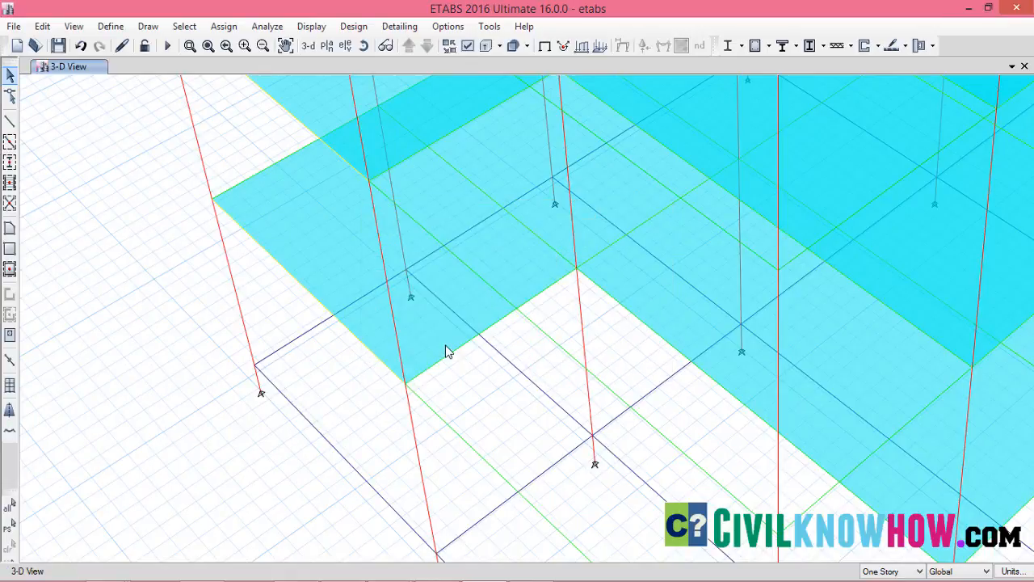
{"action": "left_click", "coordinate": [585, 332]}
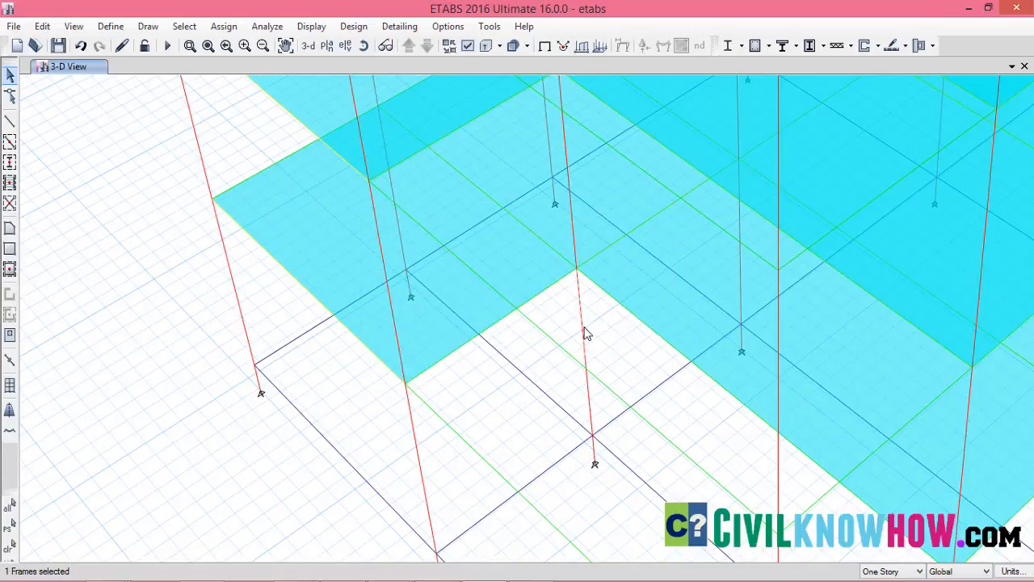
{"action": "left_click", "coordinate": [589, 396]}
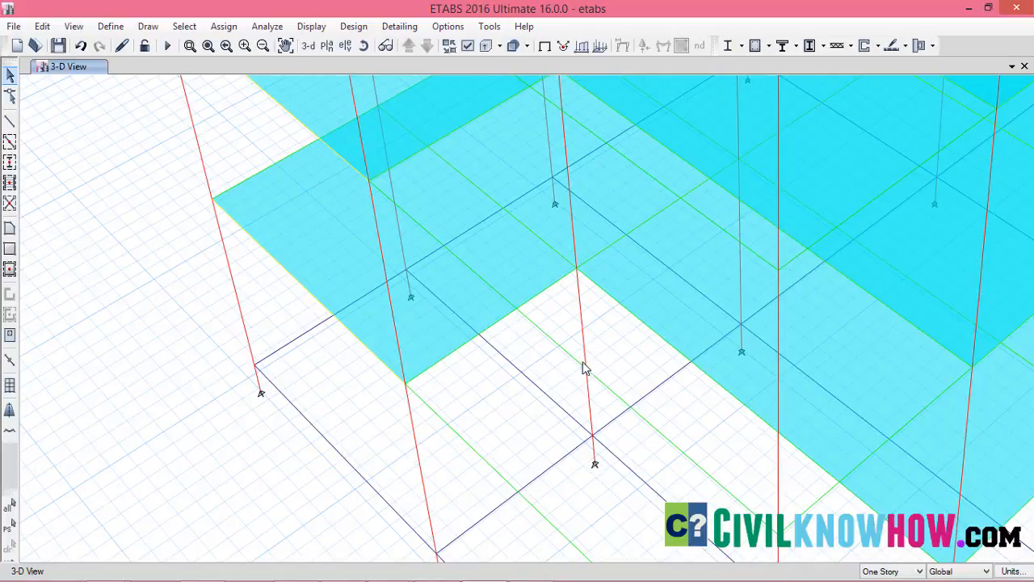
Draw a straight B200x400 beam with zero plan offset between the mid-height joints of the two divided columns
{"action": "left_click", "coordinate": [10, 123]}
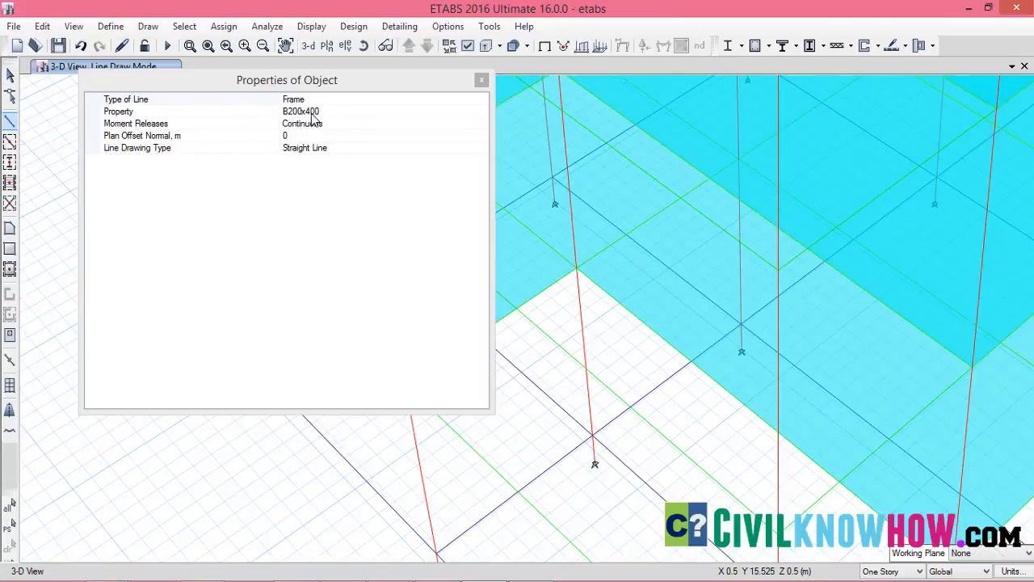
{"action": "left_click", "coordinate": [482, 80]}
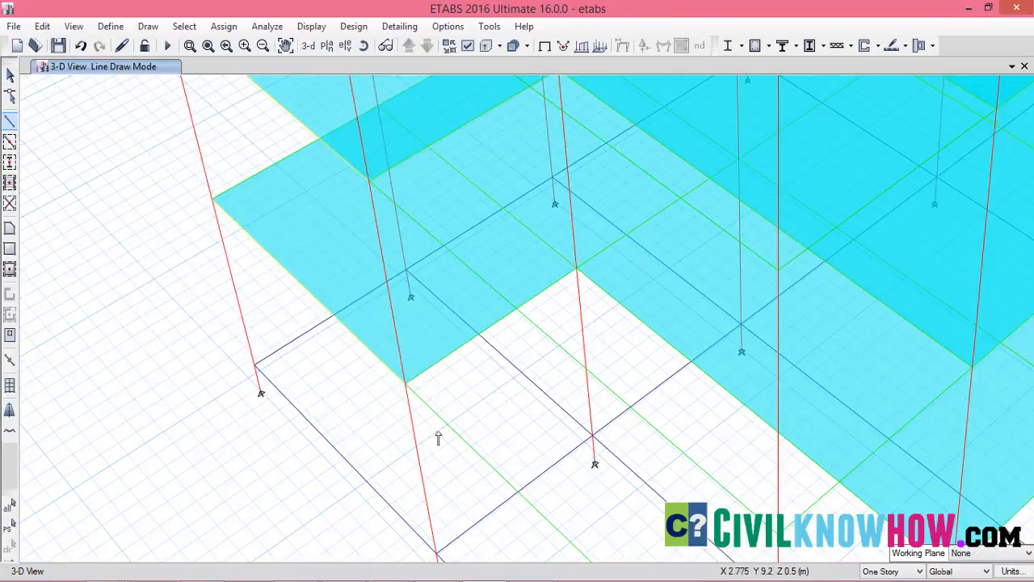
{"action": "left_click", "coordinate": [420, 467]}
{"action": "left_click", "coordinate": [584, 355]}
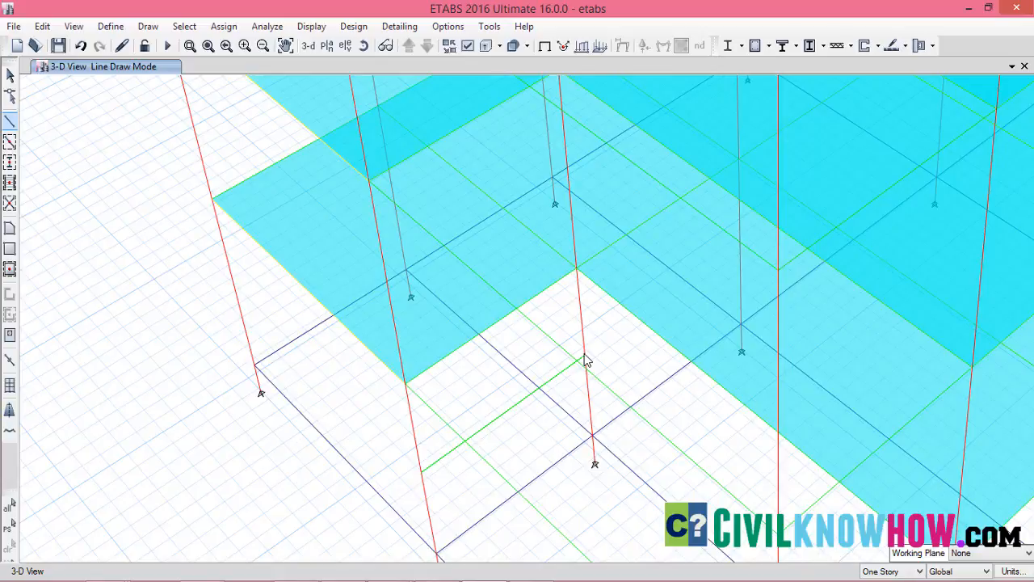
Draw a second B200x400 beam between the same mid-height joints with a plan offset normal of 1.5 m, and end the command
{"action": "middle_click_drag", "start_coordinate": [587, 361], "coordinate": [512, 307]}
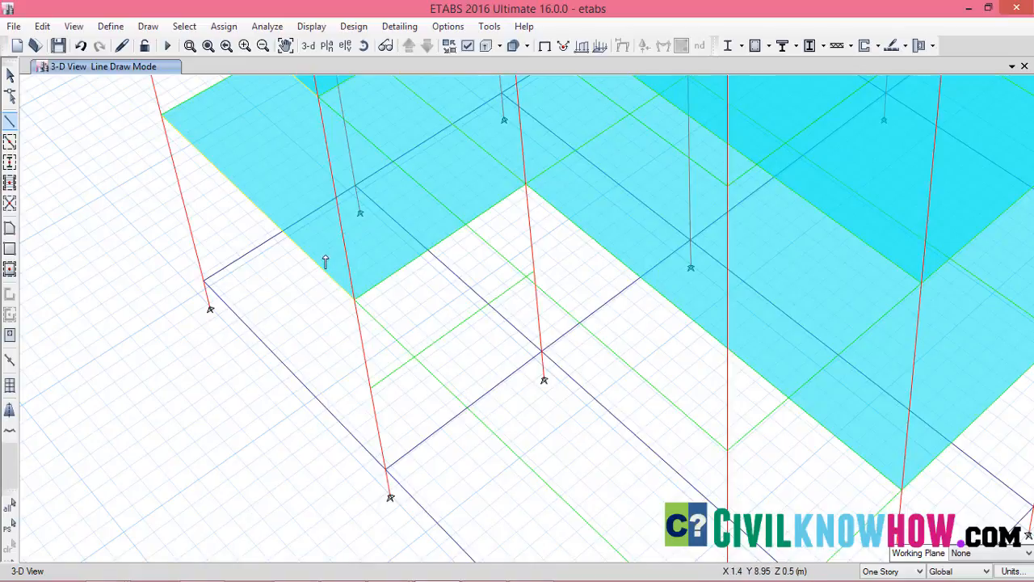
{"action": "left_click", "coordinate": [9, 124]}
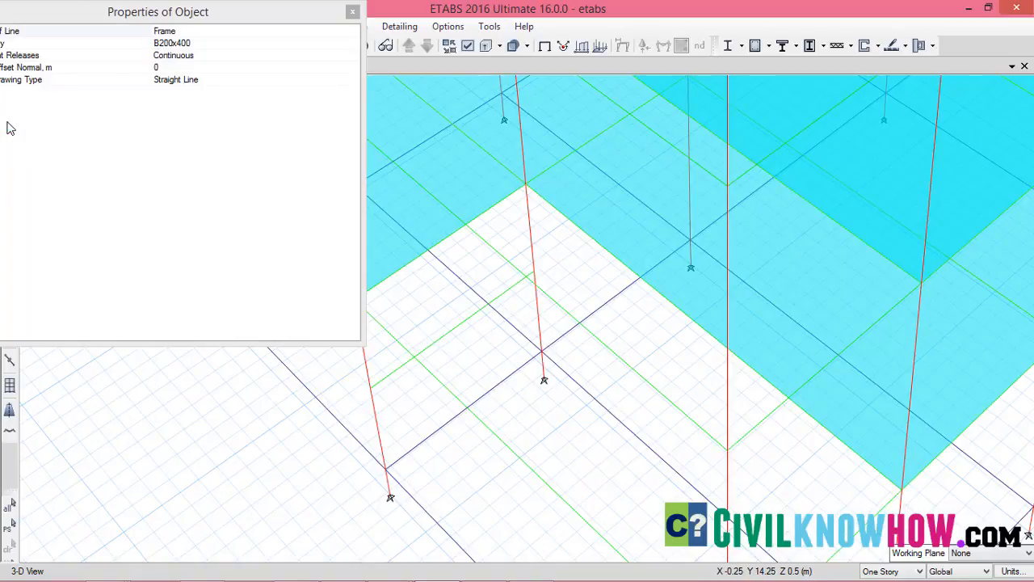
{"action": "left_click", "coordinate": [177, 75]}
{"action": "left_click", "coordinate": [149, 71]}
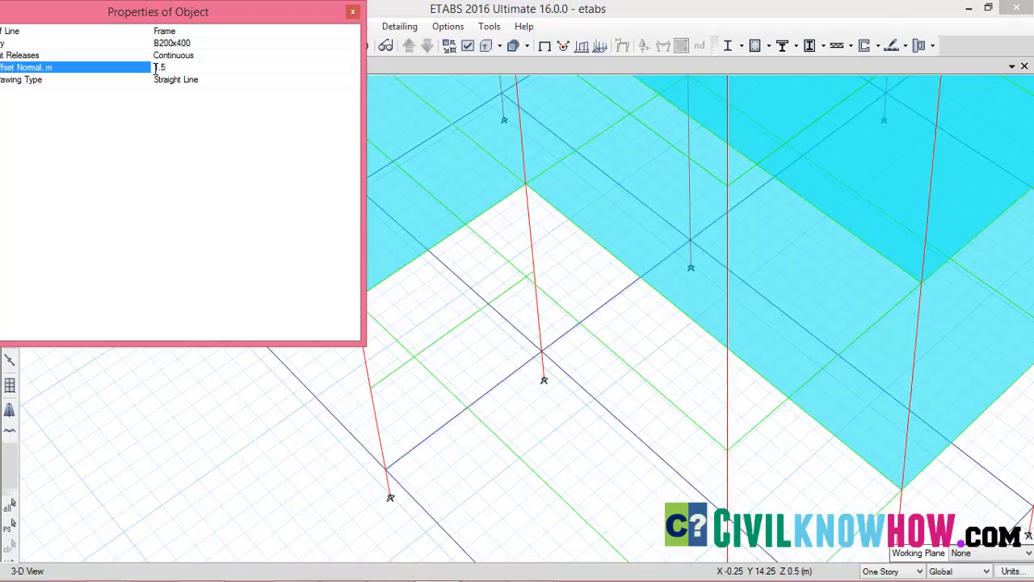
{"action": "left_click", "coordinate": [534, 275]}
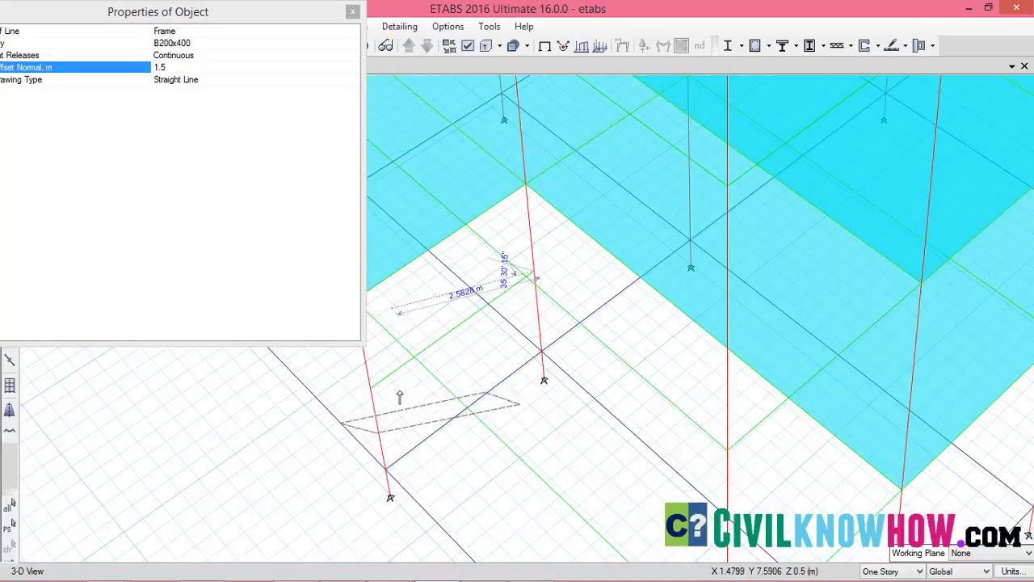
{"action": "double_click", "coordinate": [370, 389]}
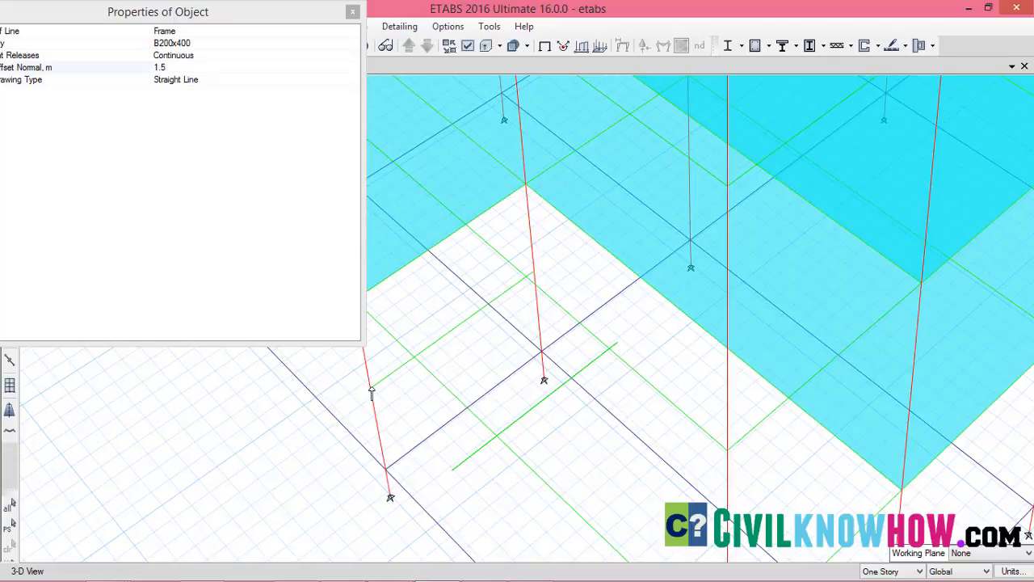
{"action": "key", "text": "Escape"}
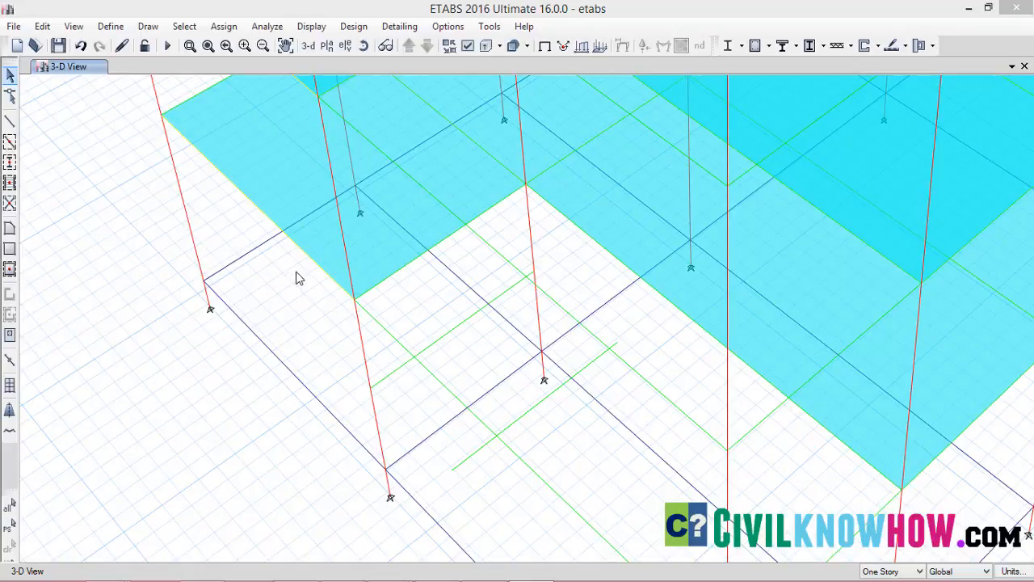
Add a new slab property and name it st200
{"action": "left_click", "coordinate": [112, 32]}
{"action": "left_click", "coordinate": [112, 30]}
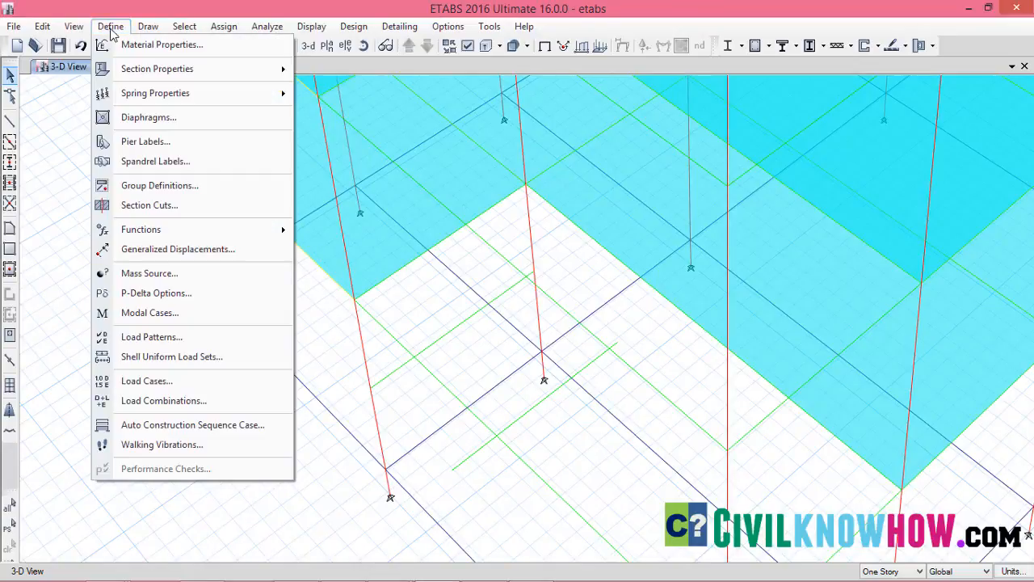
{"action": "mouse_move", "coordinate": [150, 71]}
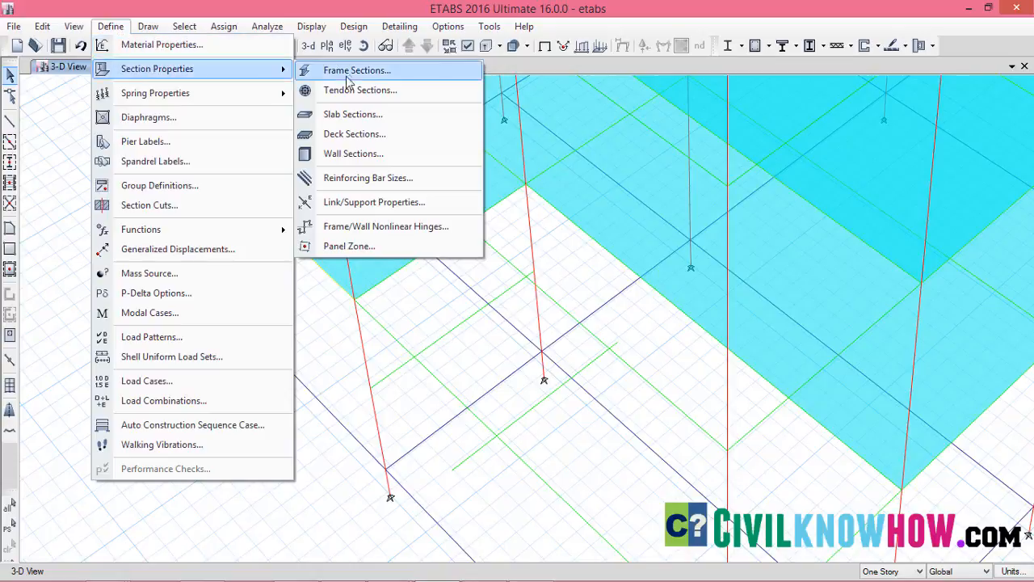
{"action": "left_click", "coordinate": [356, 117]}
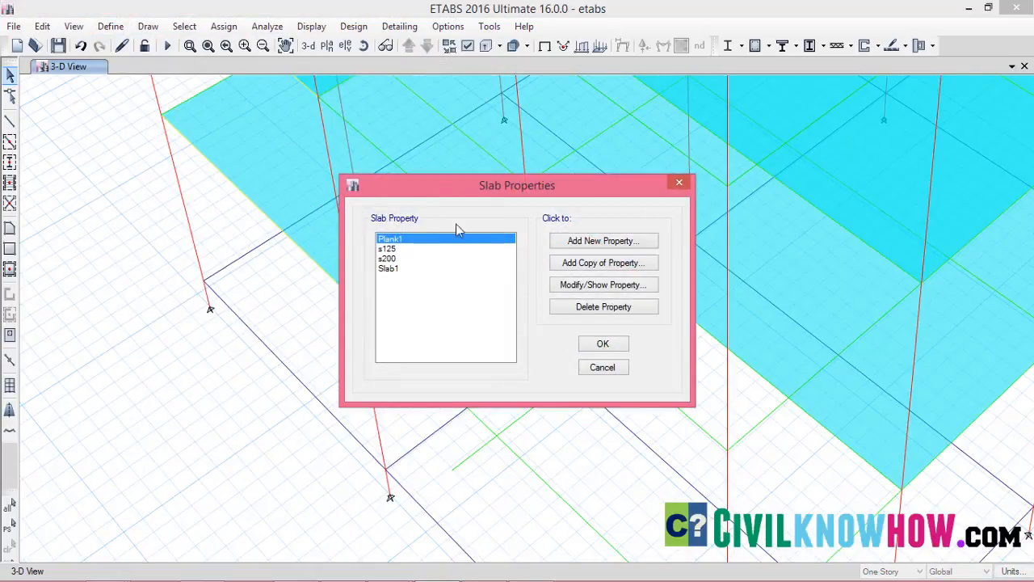
{"action": "left_click", "coordinate": [603, 241]}
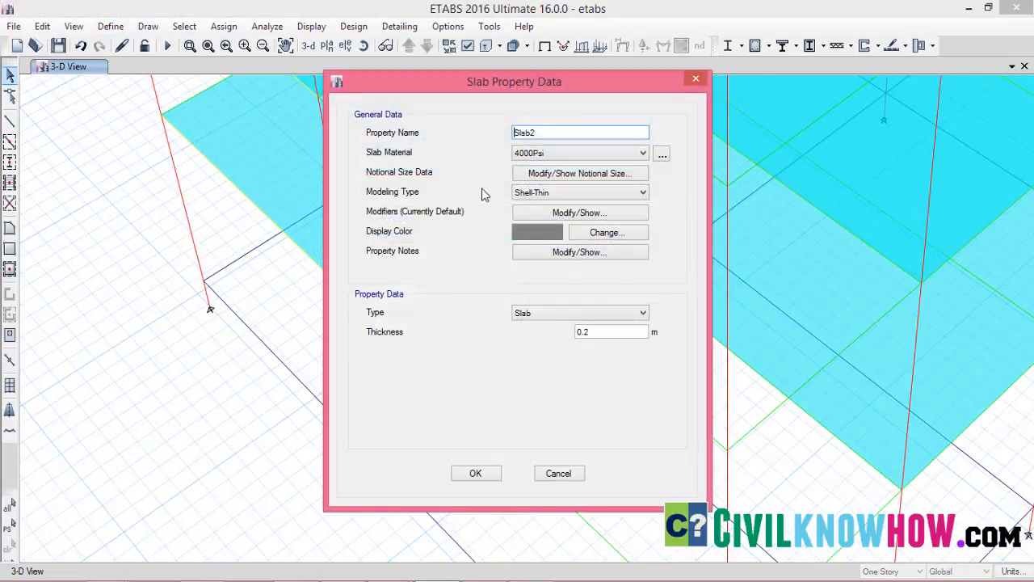
{"action": "double_click", "coordinate": [556, 133]}
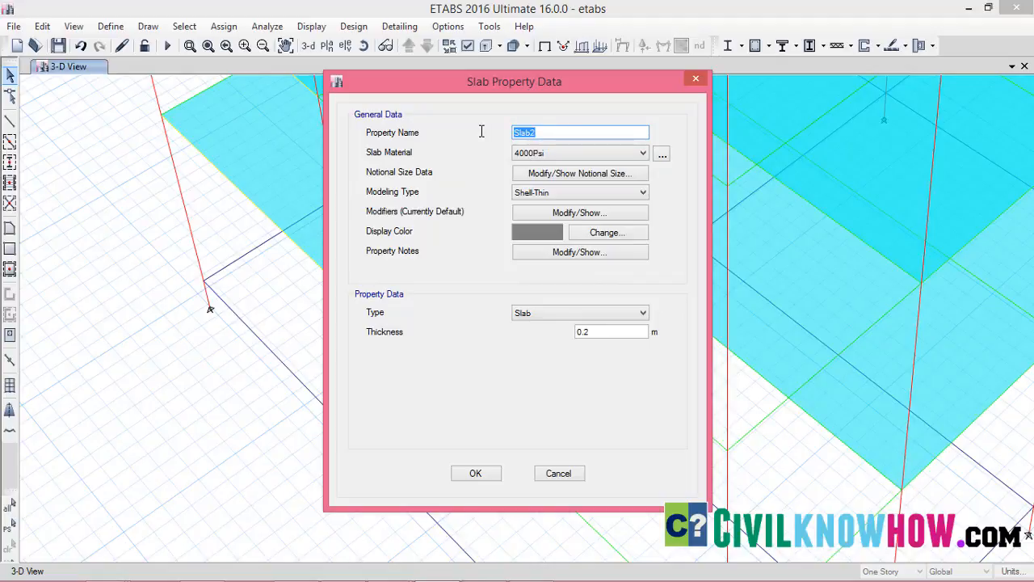
{"action": "type", "text": "s"}
Assign material M25 to the st200 slab property, keep its type as Slab with 0.2 m thickness, and save the definition
{"action": "left_click", "coordinate": [643, 153]}
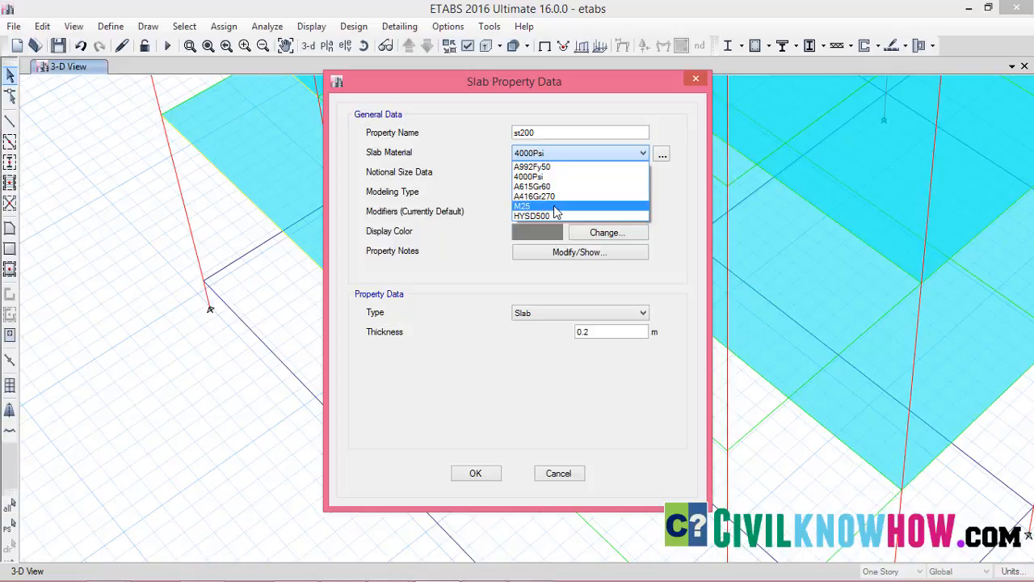
{"action": "left_click", "coordinate": [556, 207]}
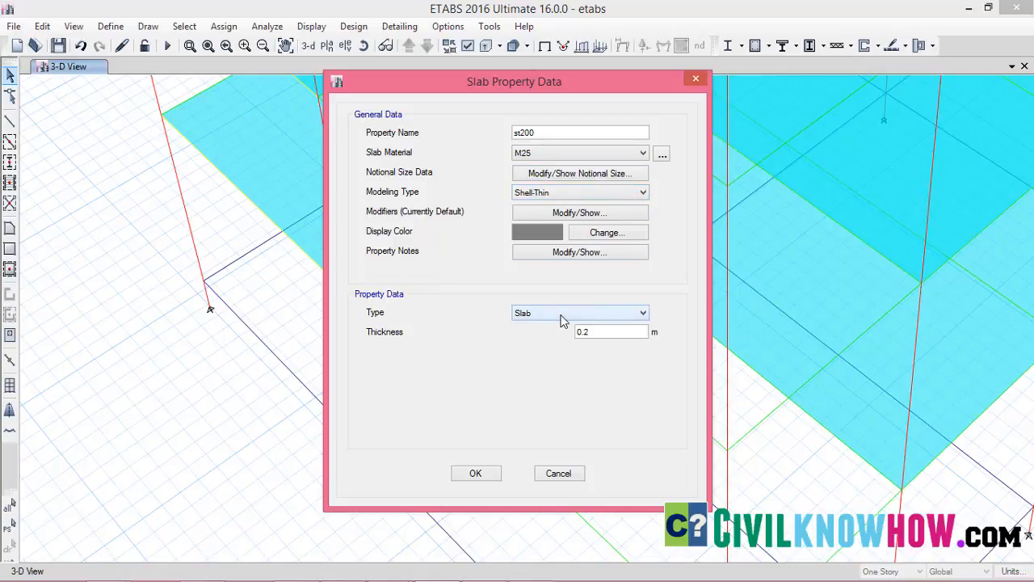
{"action": "left_click", "coordinate": [597, 315]}
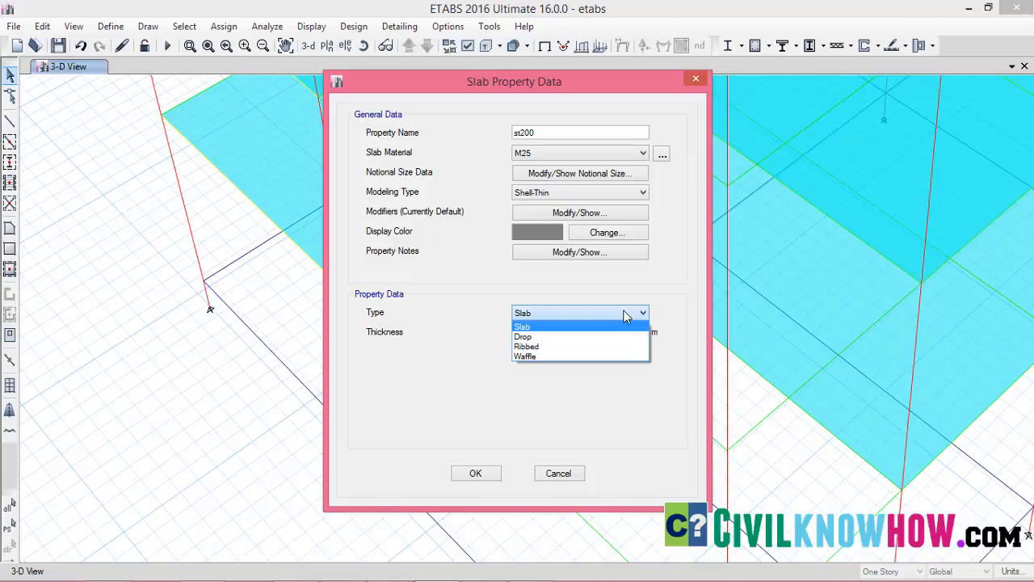
{"action": "left_click", "coordinate": [535, 317]}
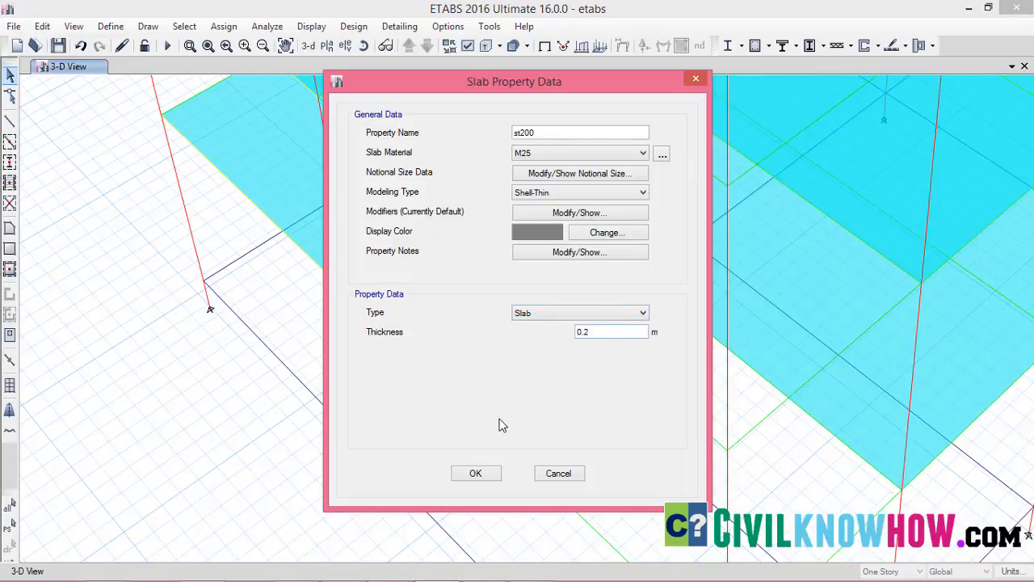
{"action": "left_click", "coordinate": [485, 475]}
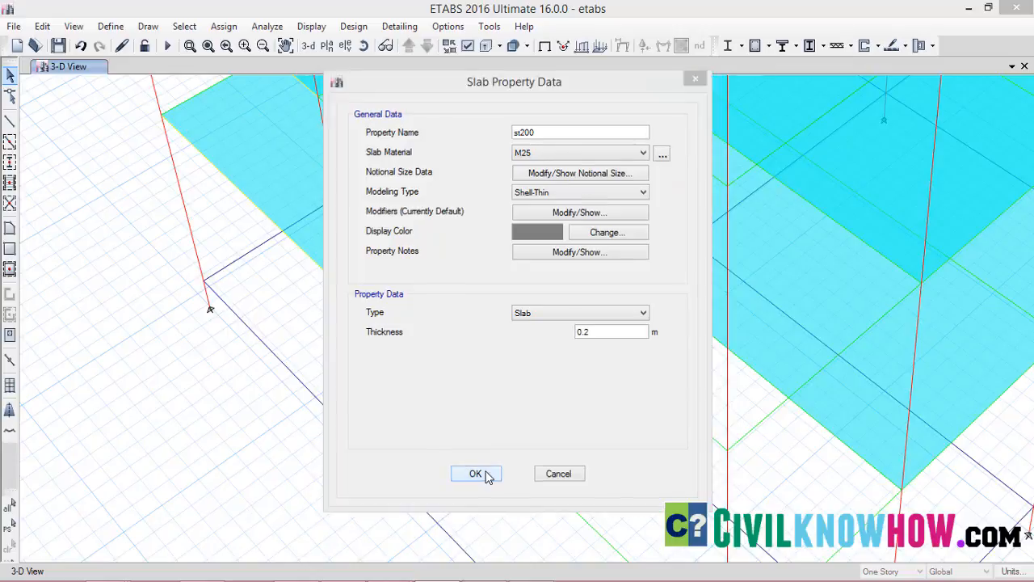
{"action": "left_click", "coordinate": [611, 345]}
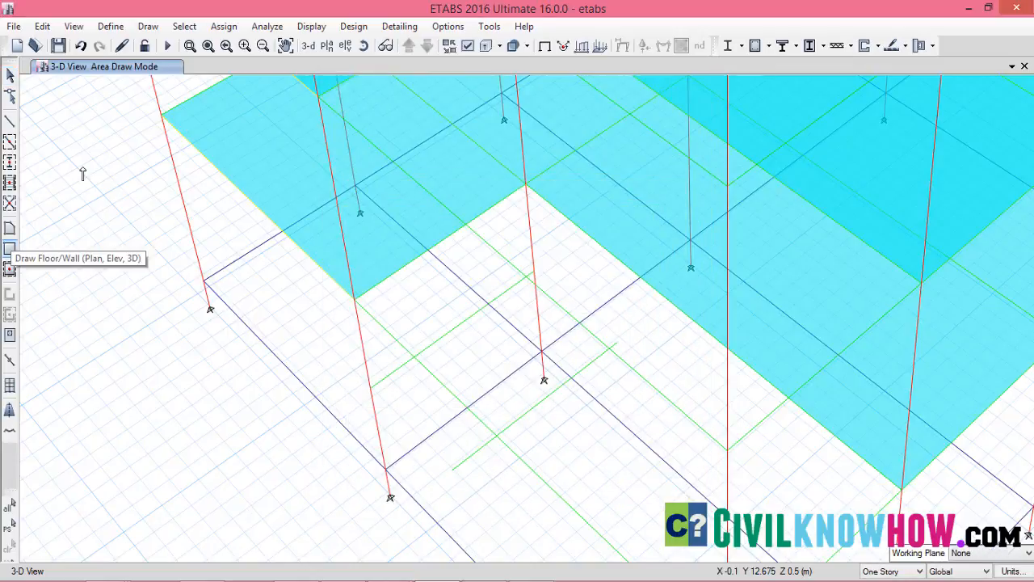
Draw a four-corner landing slab with the st200 property between the end joints of the two mid-height B200x400 beams
{"action": "left_click", "coordinate": [10, 231]}
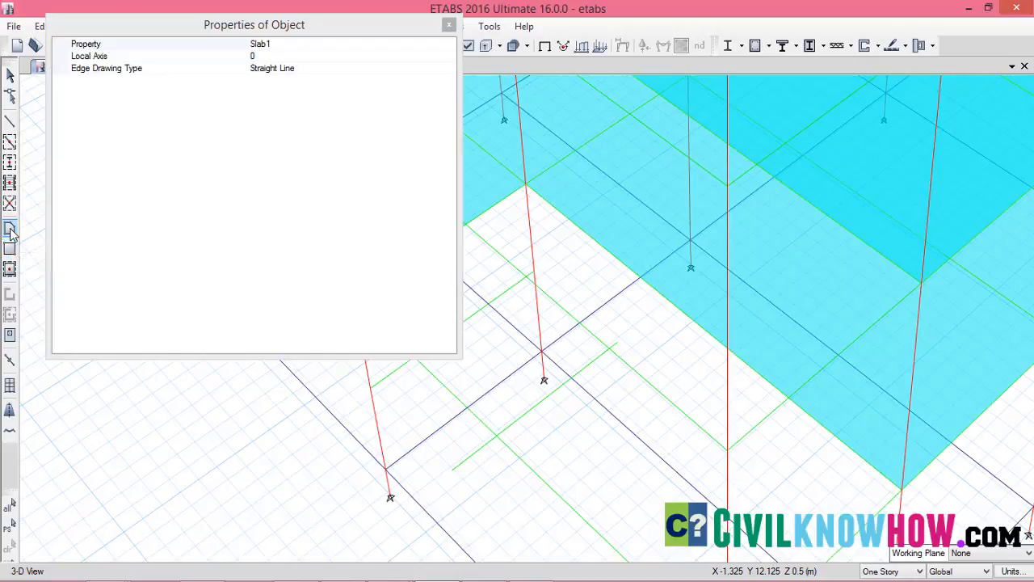
{"action": "left_click", "coordinate": [293, 45]}
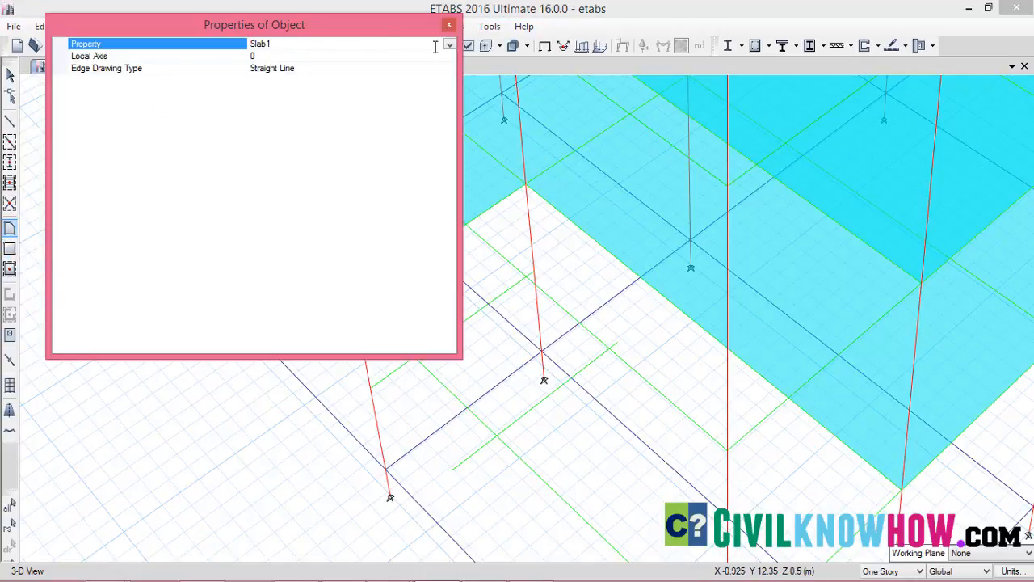
{"action": "left_click", "coordinate": [448, 46]}
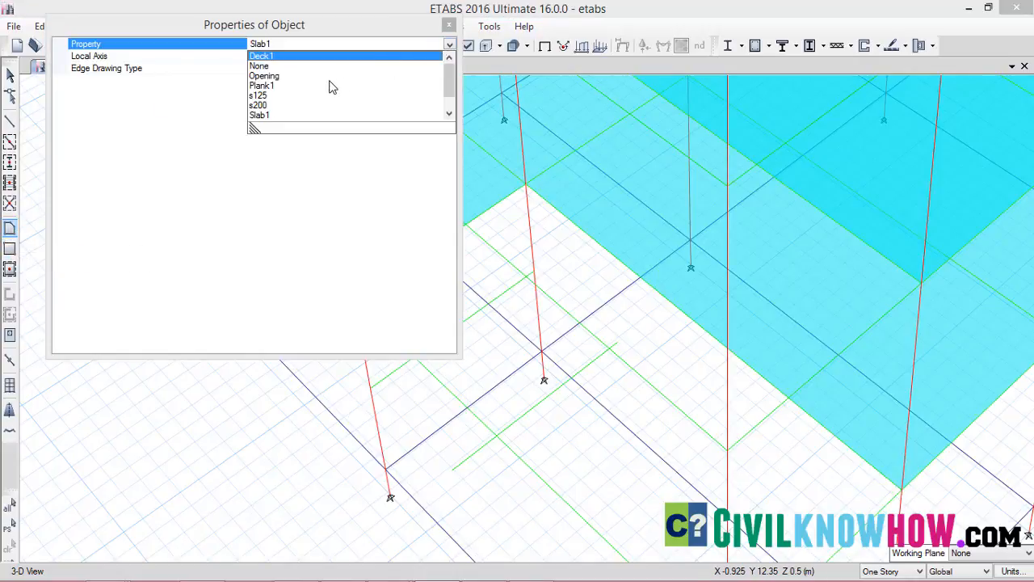
{"action": "scroll", "coordinate": [266, 107], "scroll_direction": "down", "scroll_amount": 1}
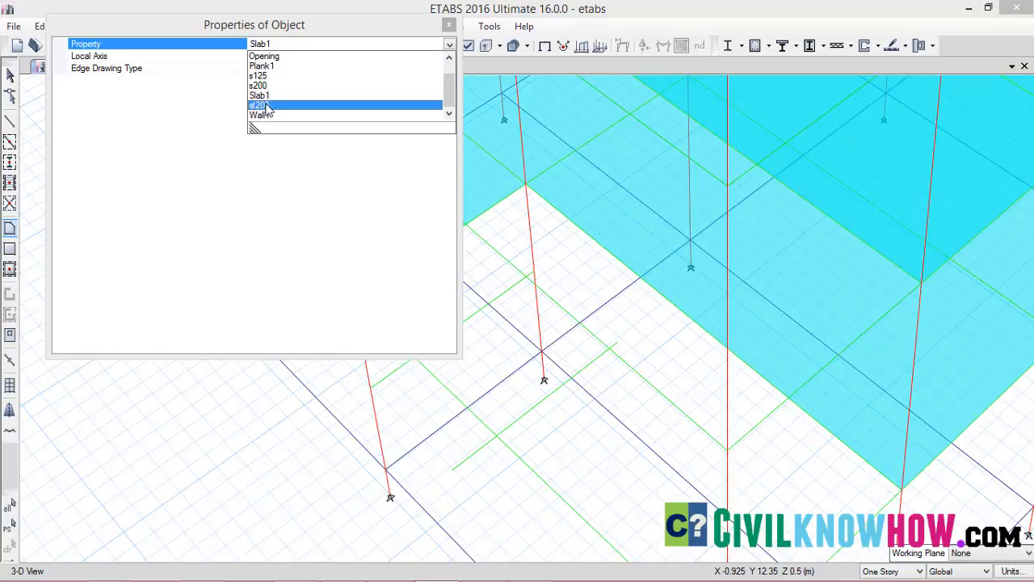
{"action": "left_click", "coordinate": [266, 106]}
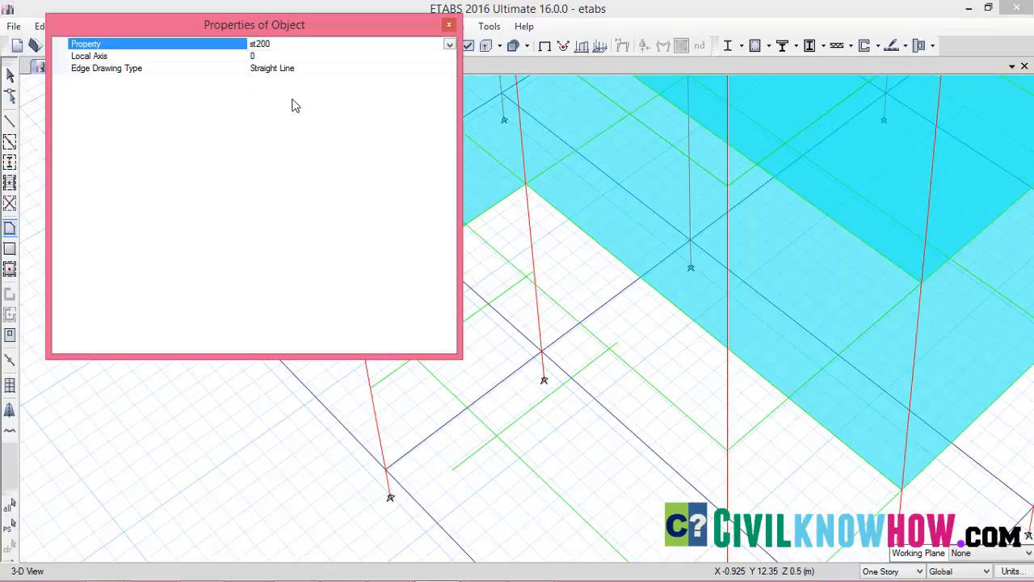
{"action": "left_click", "coordinate": [449, 26]}
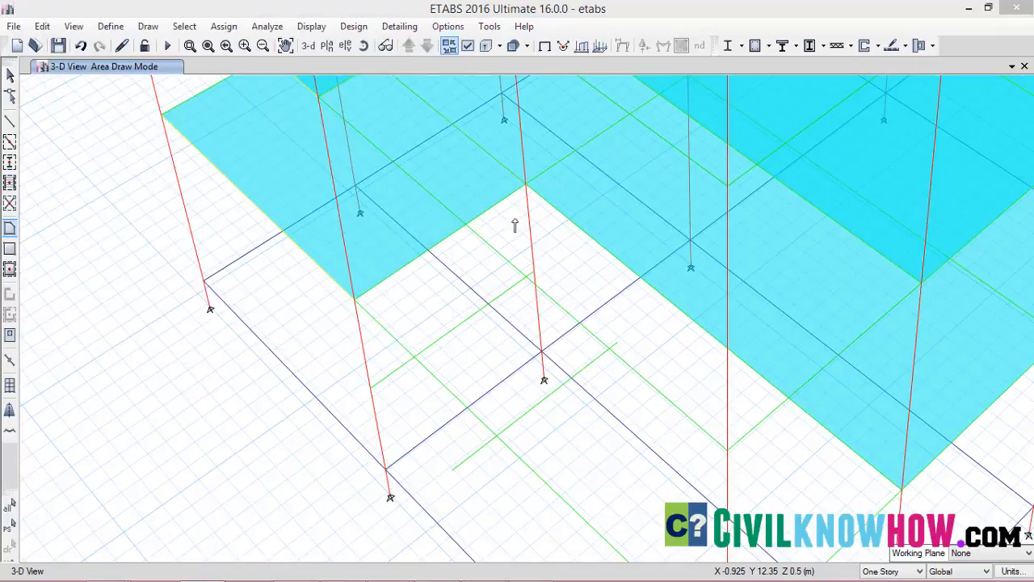
{"action": "left_click", "coordinate": [371, 388]}
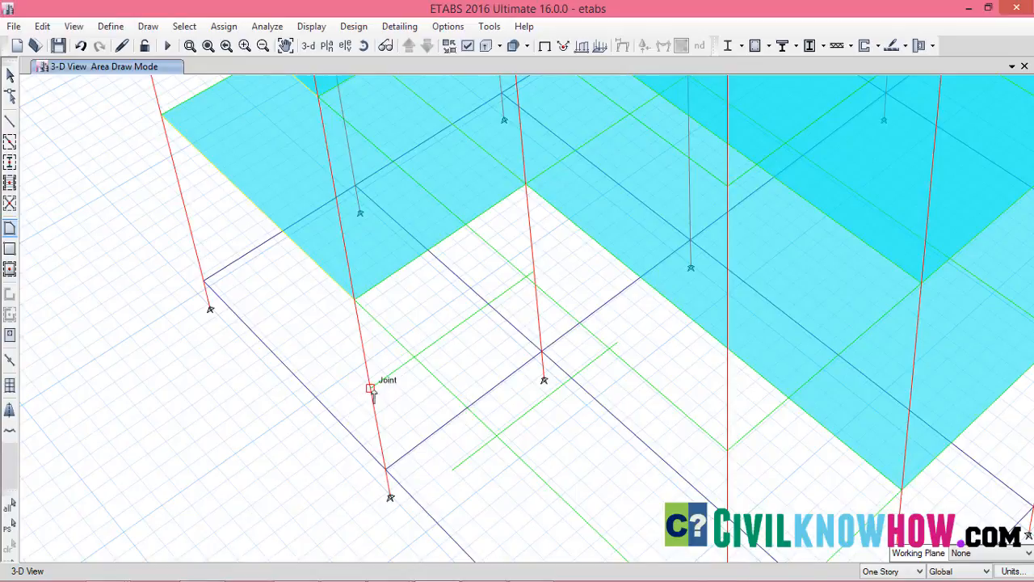
{"action": "left_click", "coordinate": [453, 470]}
{"action": "left_click", "coordinate": [617, 344]}
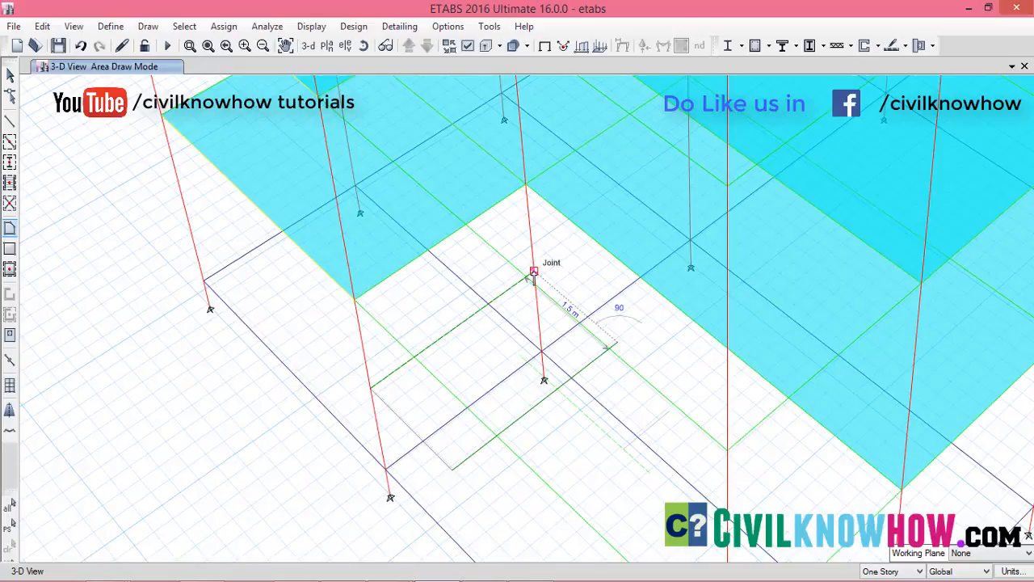
{"action": "double_click", "coordinate": [533, 272]}
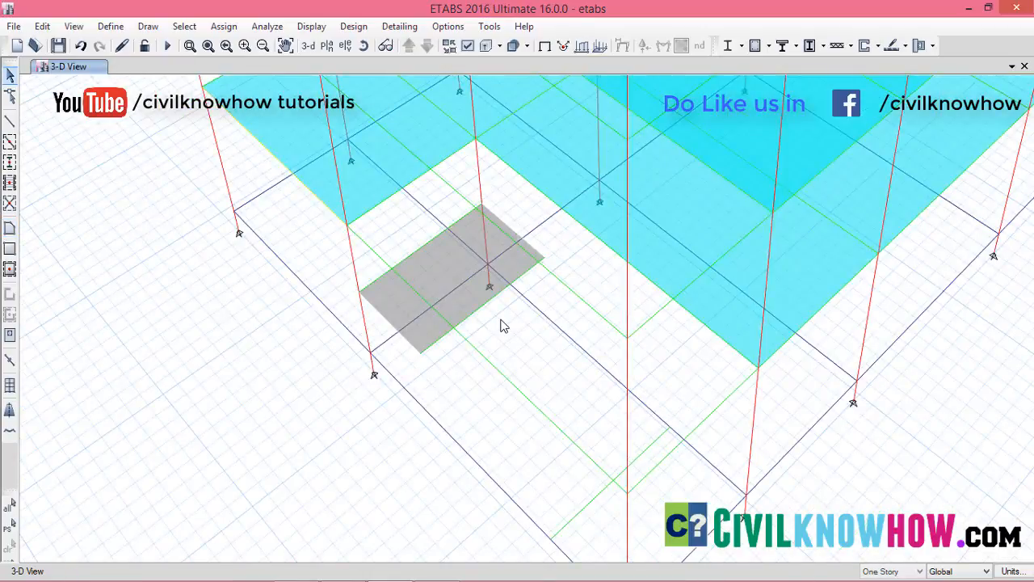
Replicate the Ground-level offset beam of the stair bay onto story F1
{"action": "scroll", "coordinate": [501, 320], "scroll_direction": "up", "scroll_amount": 3}
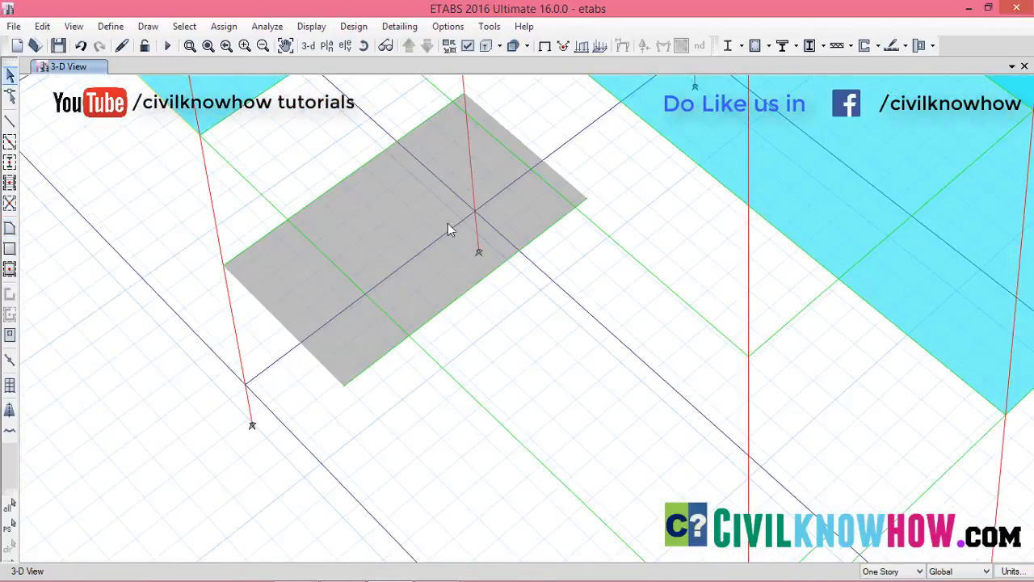
{"action": "middle_click_drag", "start_coordinate": [551, 346], "coordinate": [492, 249]}
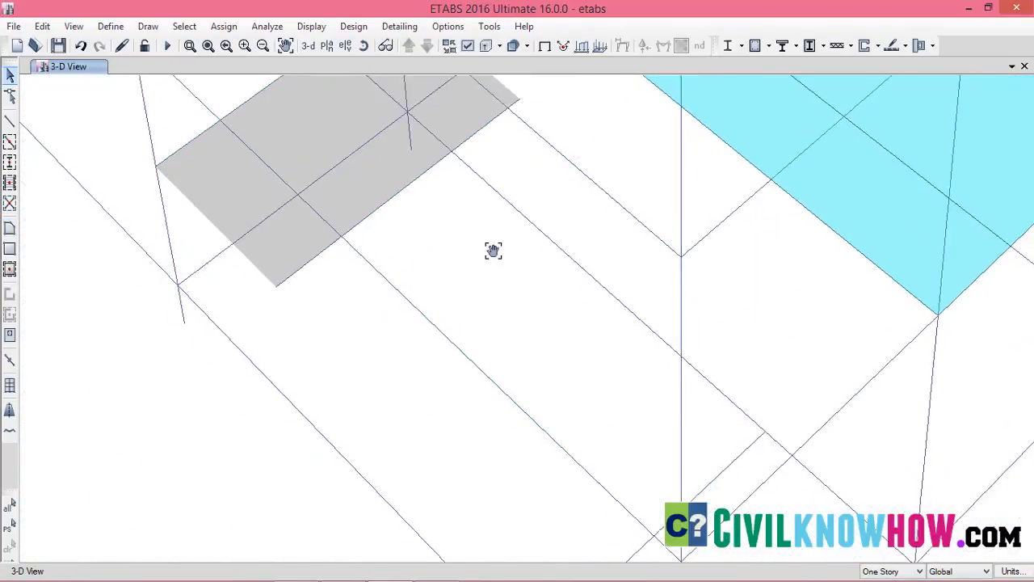
{"action": "scroll", "coordinate": [564, 317], "scroll_direction": "down", "scroll_amount": 2}
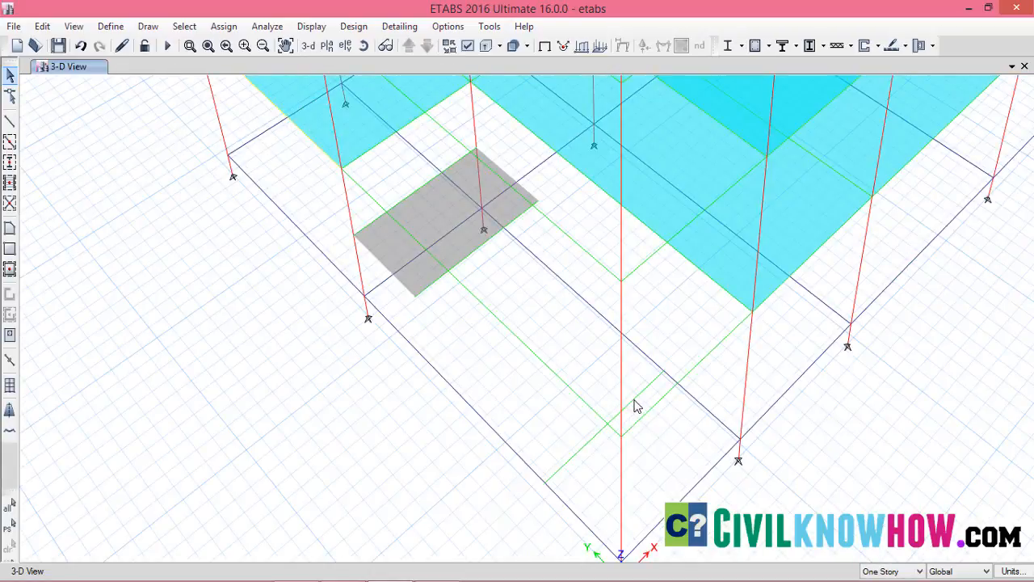
{"action": "left_click", "coordinate": [634, 405]}
{"action": "left_click", "coordinate": [42, 26]}
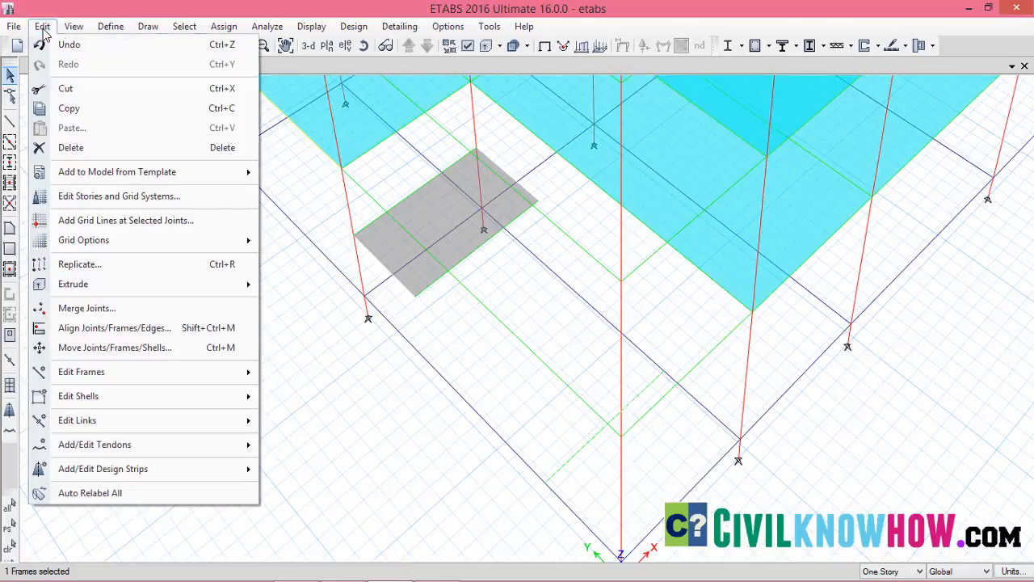
{"action": "left_click", "coordinate": [111, 265]}
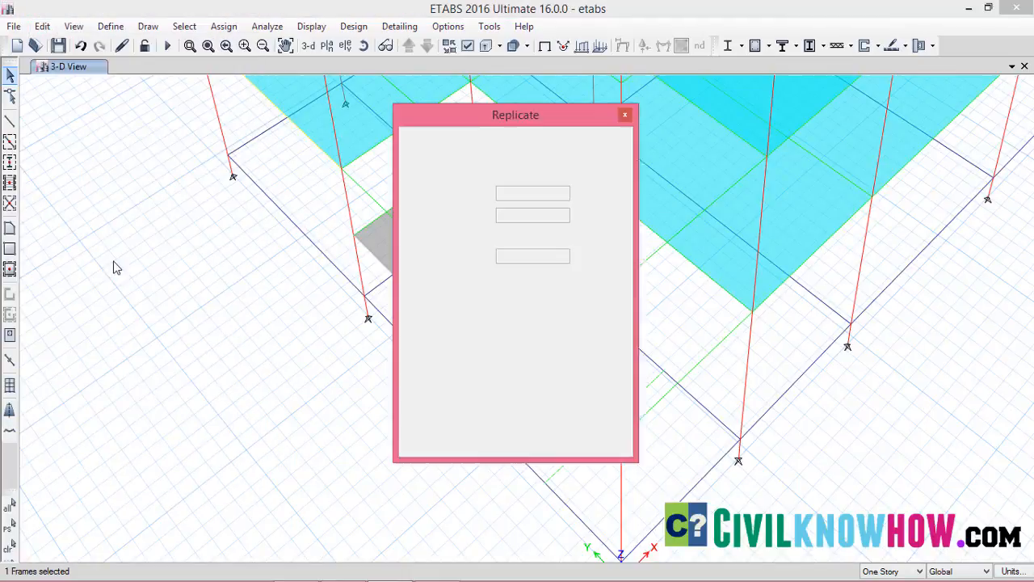
{"action": "left_click", "coordinate": [526, 151]}
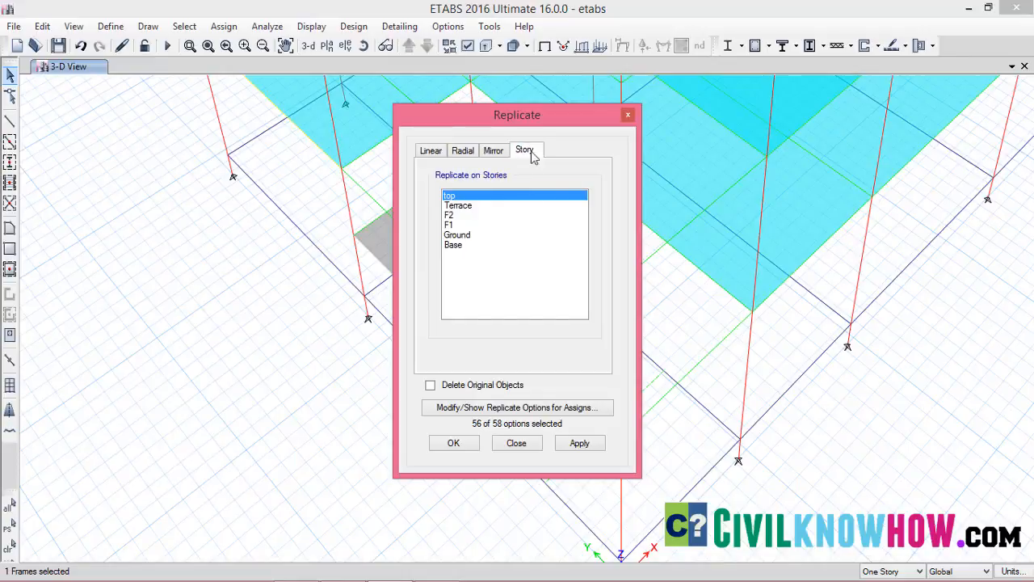
{"action": "left_click", "coordinate": [454, 225]}
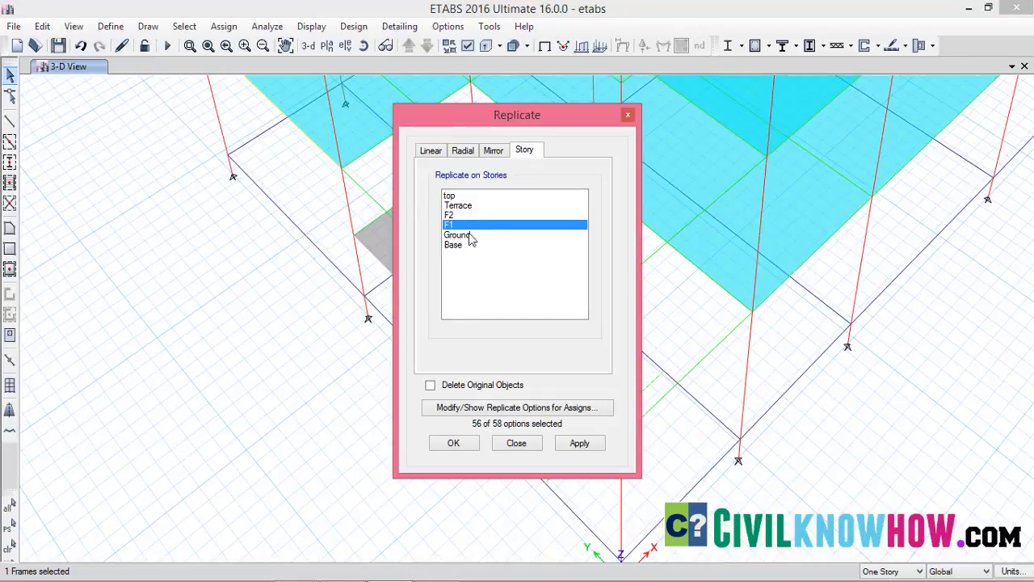
{"action": "left_click", "coordinate": [580, 443]}
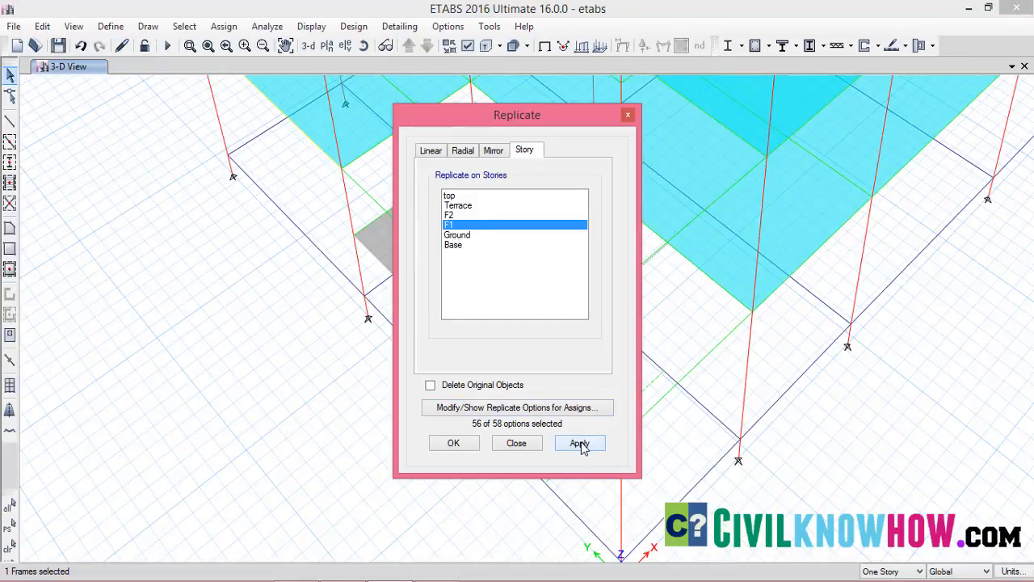
{"action": "left_click", "coordinate": [455, 444]}
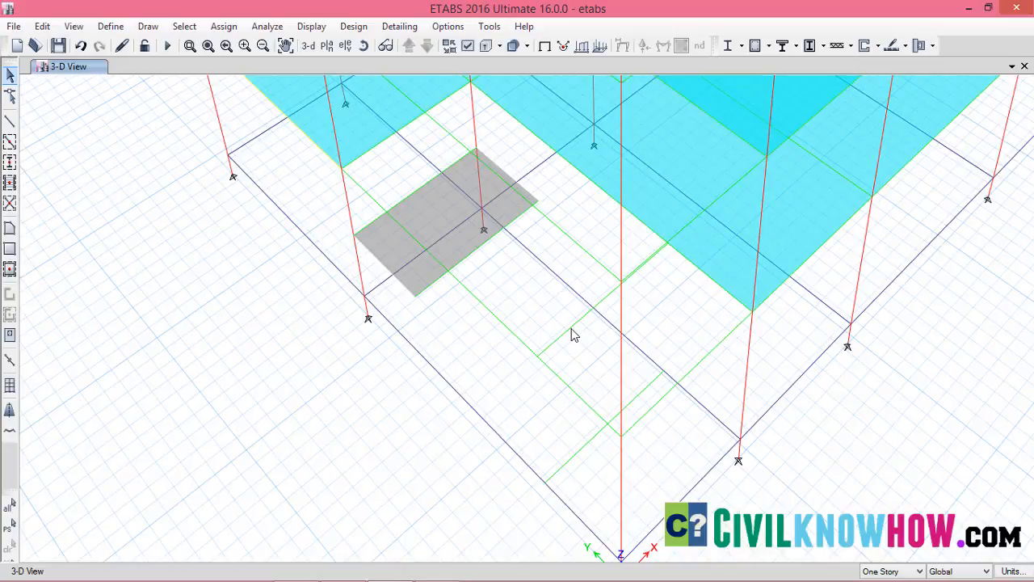
Divide the landing's outer beam and the two offset beams at Ground and F1 into 2 frame objects each
{"action": "left_click", "coordinate": [479, 254]}
{"action": "left_click", "coordinate": [579, 326]}
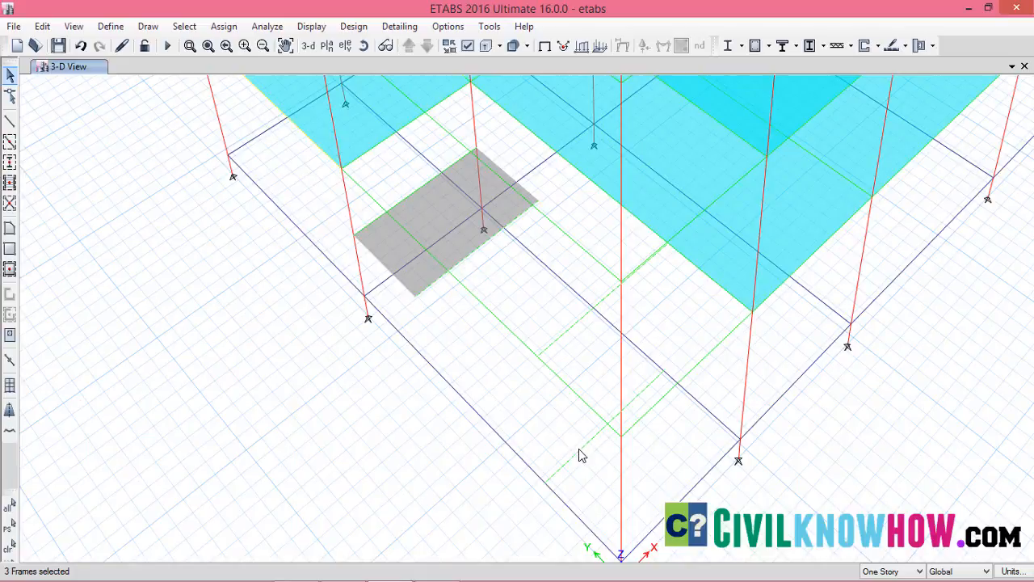
{"action": "left_click", "coordinate": [42, 26]}
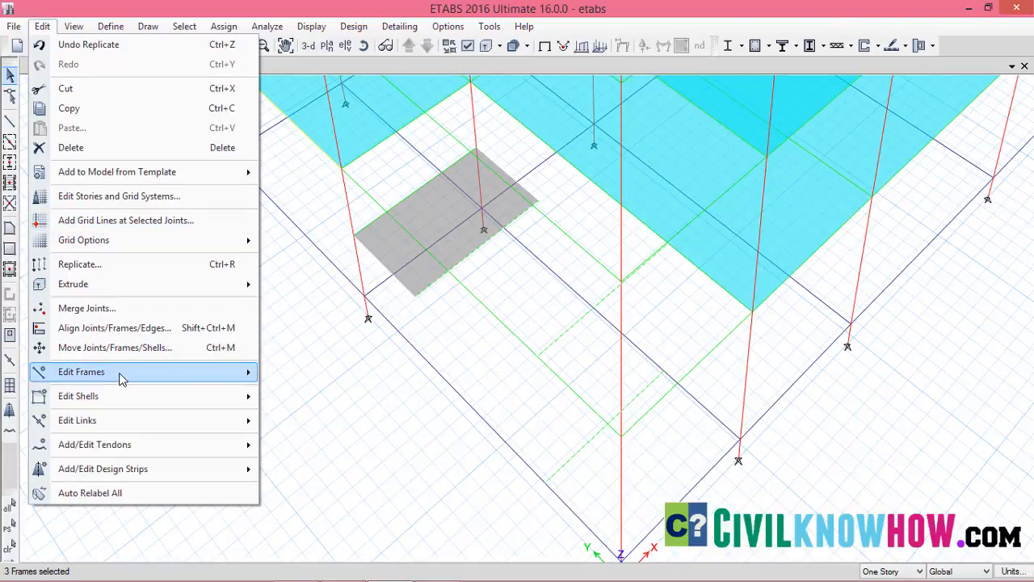
{"action": "mouse_move", "coordinate": [121, 374]}
{"action": "left_click", "coordinate": [311, 373]}
{"action": "left_click", "coordinate": [577, 346]}
{"action": "left_click", "coordinate": [580, 348]}
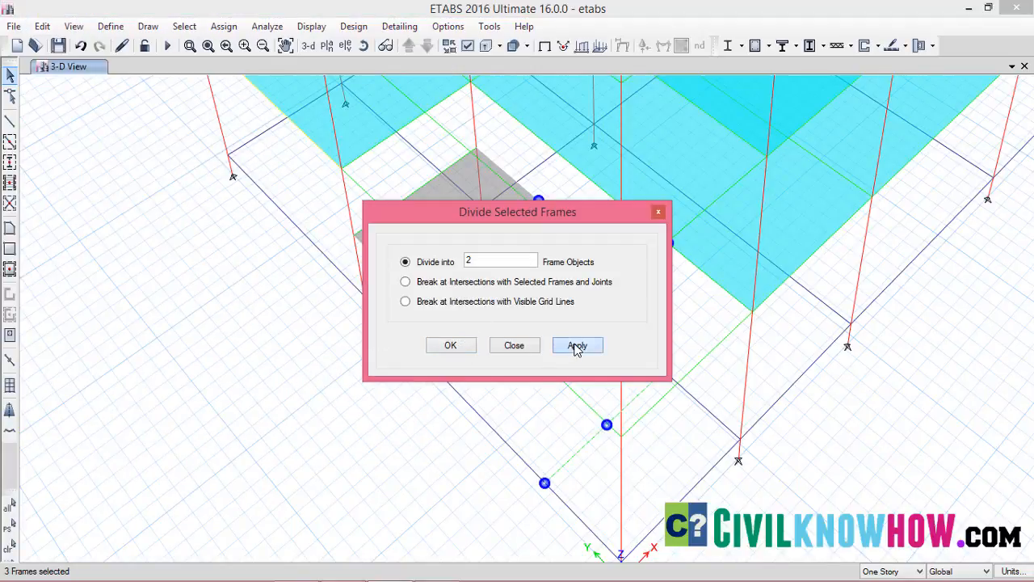
{"action": "left_click", "coordinate": [454, 349]}
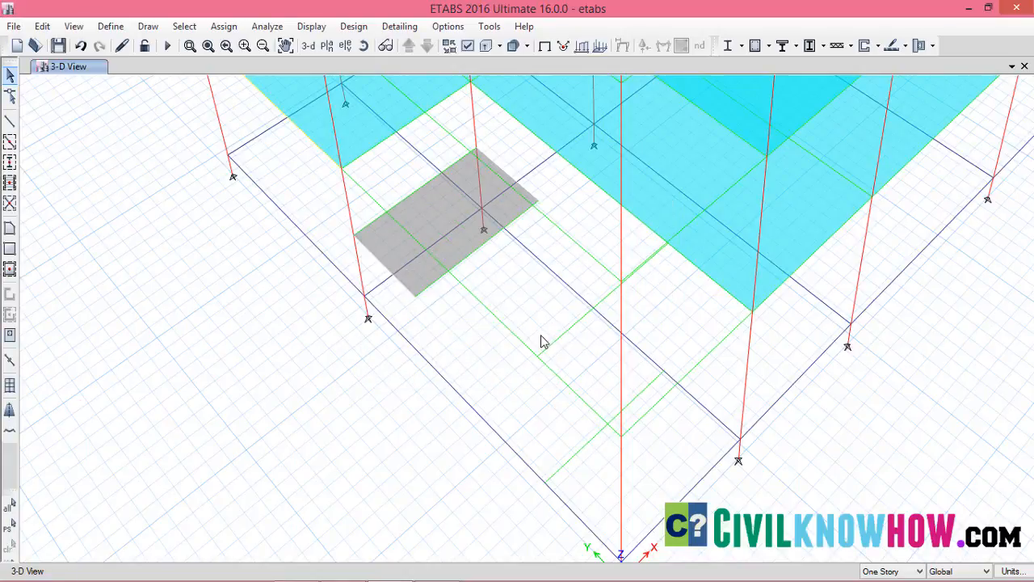
Open the plan view of the Ground story and frame the stair bay
{"action": "left_click", "coordinate": [328, 46]}
{"action": "left_click", "coordinate": [431, 284]}
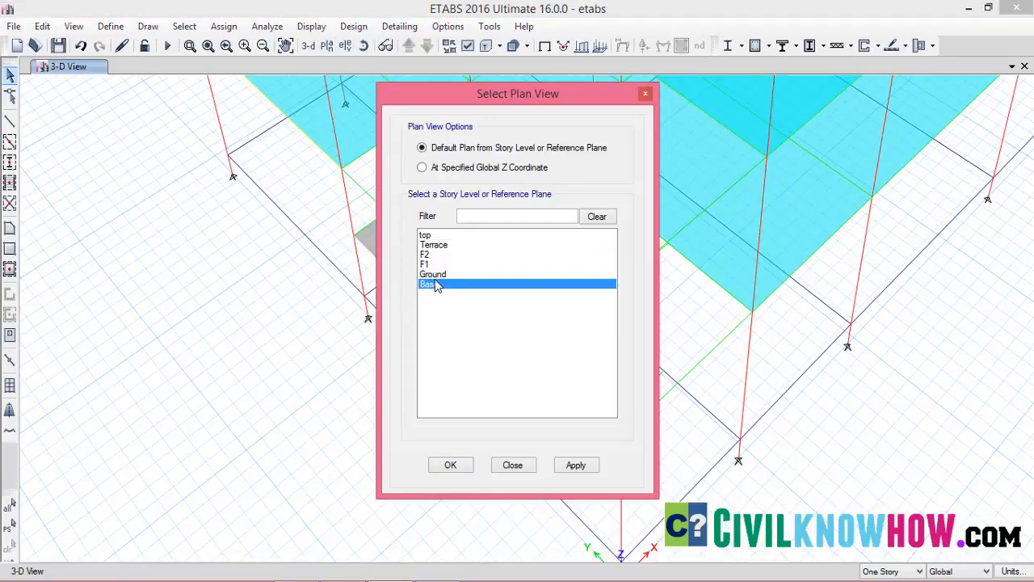
{"action": "left_click", "coordinate": [437, 274]}
{"action": "left_click", "coordinate": [559, 467]}
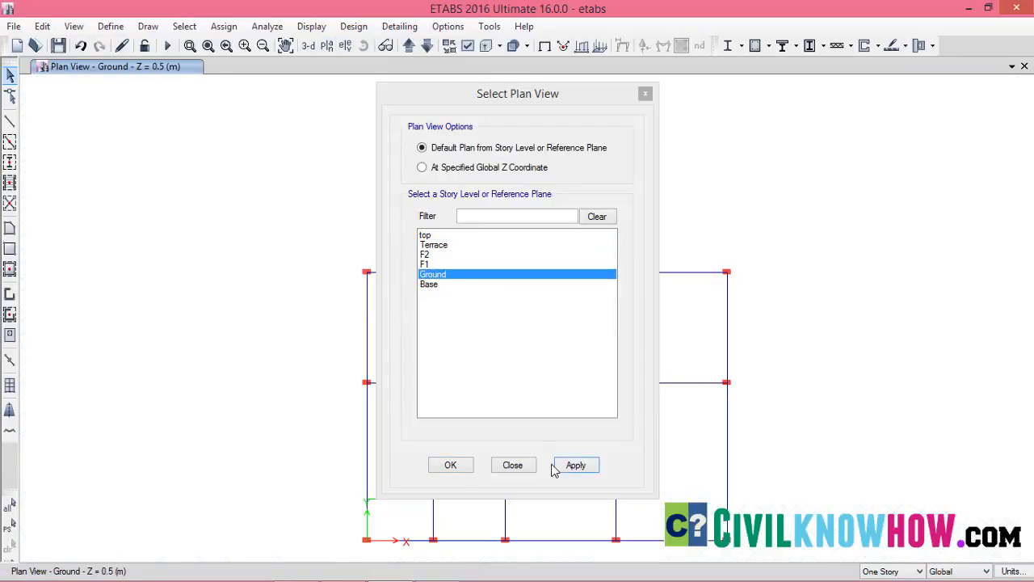
{"action": "left_click", "coordinate": [451, 466]}
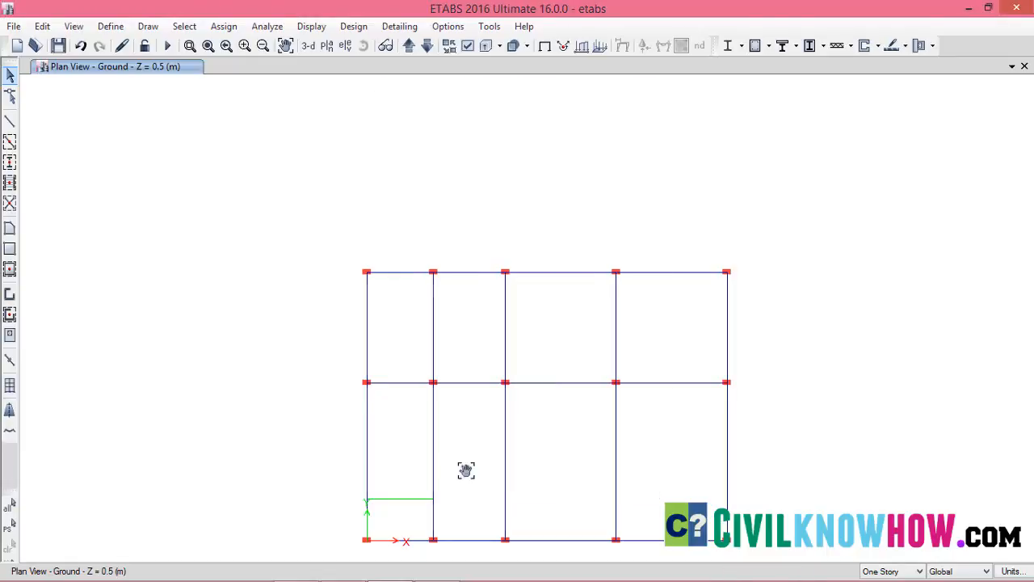
{"action": "scroll", "coordinate": [449, 418], "scroll_direction": "up", "scroll_amount": 5}
{"action": "scroll", "coordinate": [363, 412], "scroll_direction": "down", "scroll_amount": 3}
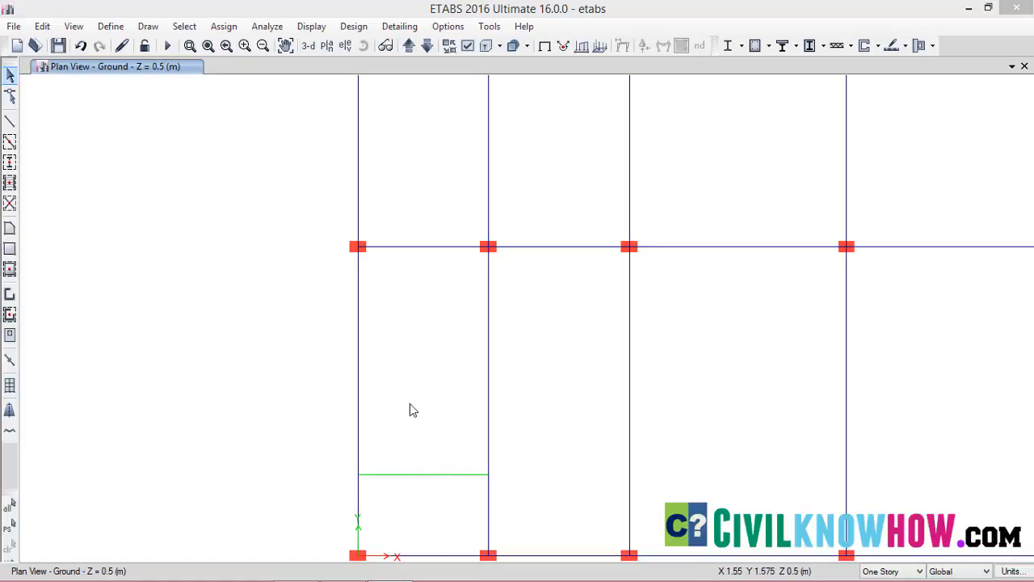
Begin a flight slab with the st200 property, placing its first edge from the Ground offset beam's X 0, Y 1.5 end joint to its midpoint
{"action": "left_click", "coordinate": [10, 229]}
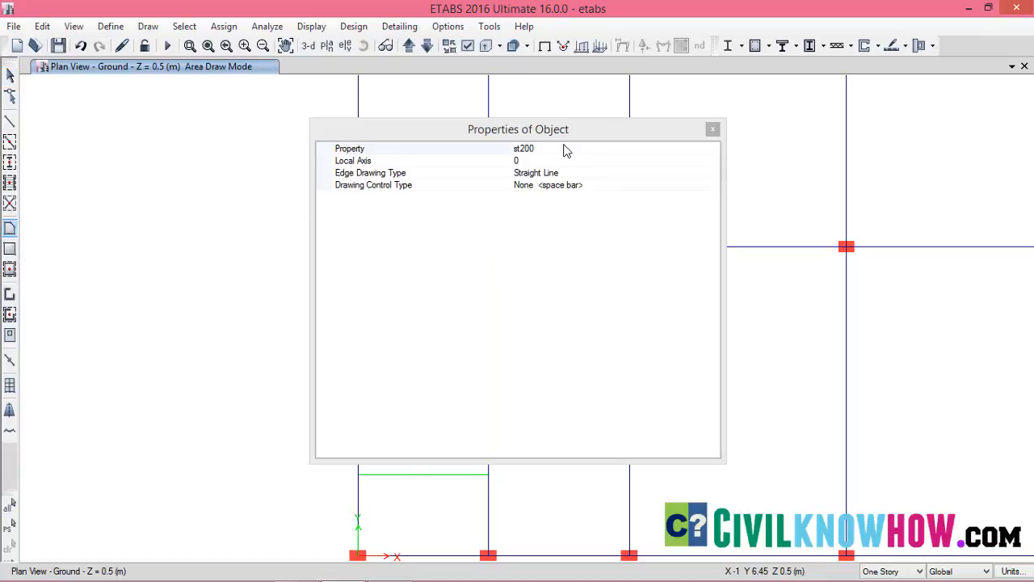
{"action": "left_click", "coordinate": [547, 150]}
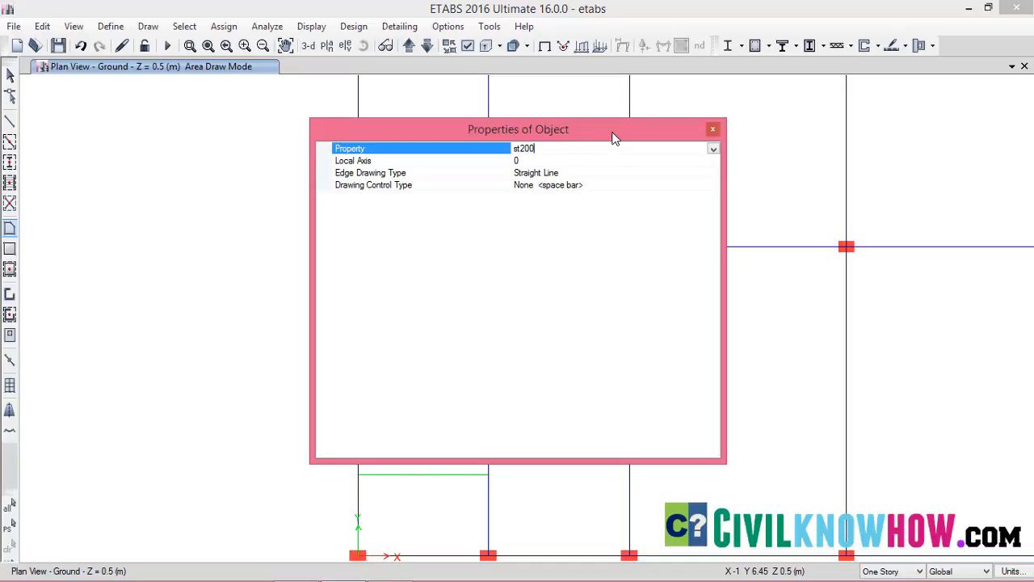
{"action": "left_click", "coordinate": [711, 132]}
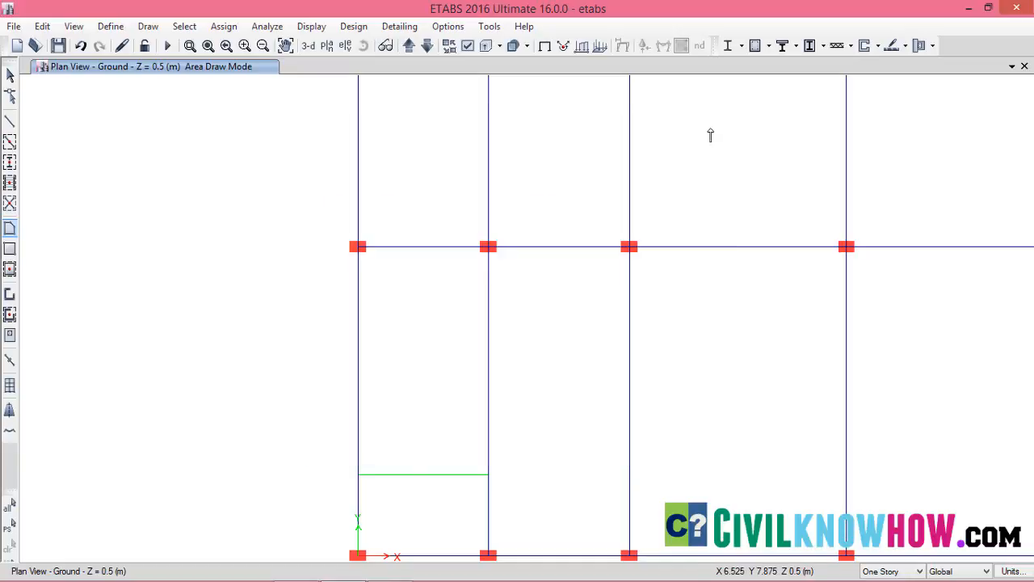
{"action": "left_click", "coordinate": [359, 475]}
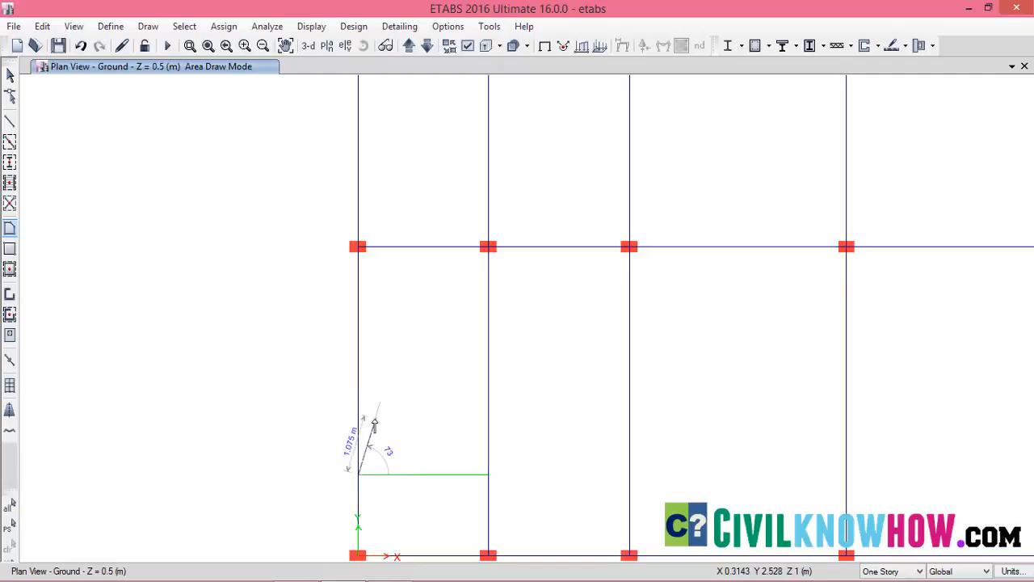
{"action": "left_click", "coordinate": [413, 475]}
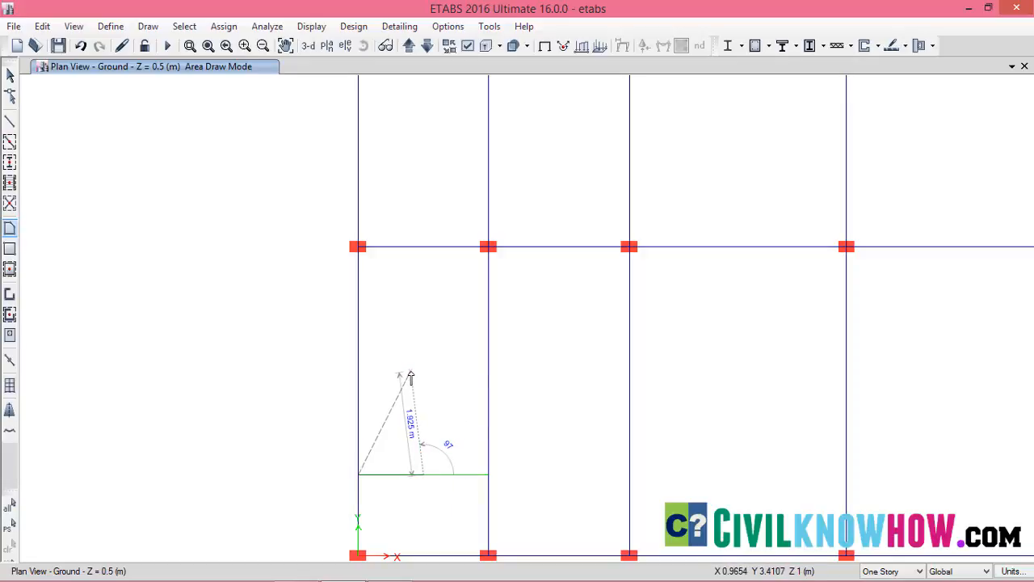
Complete the lower flight slab in the 3D view through the landing beam's midpoint and X 0 end joint, closing it at the Ground offset beam
{"action": "left_click", "coordinate": [308, 46]}
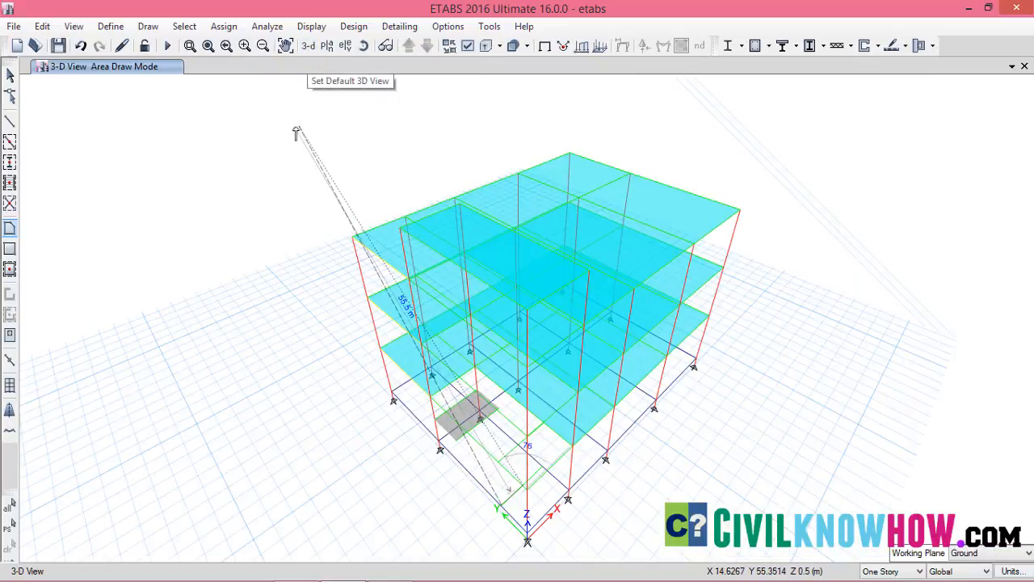
{"action": "left_click", "coordinate": [190, 46]}
{"action": "left_click_drag", "start_coordinate": [415, 394], "coordinate": [580, 497]}
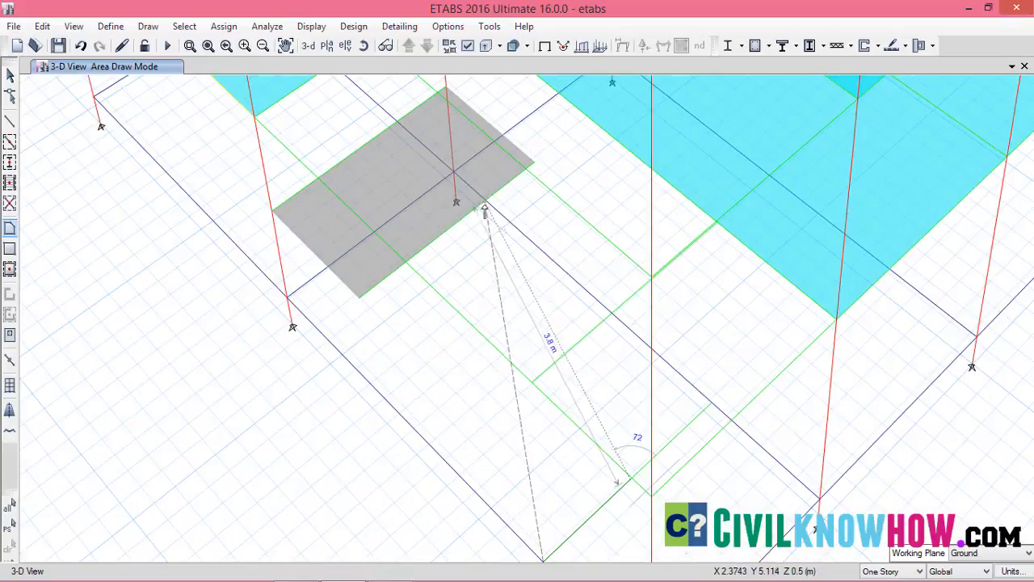
{"action": "left_click", "coordinate": [449, 230]}
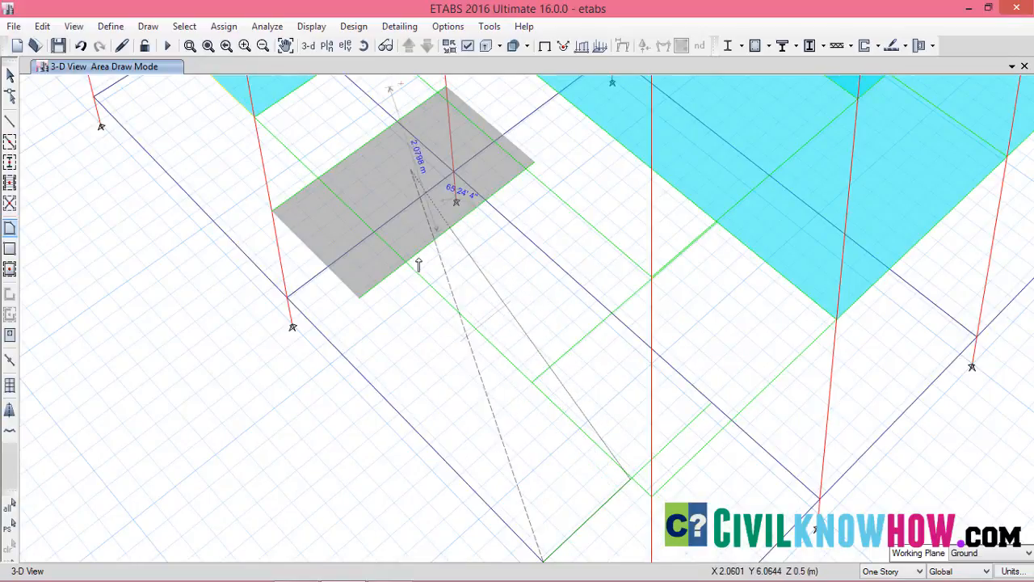
{"action": "left_click", "coordinate": [358, 300]}
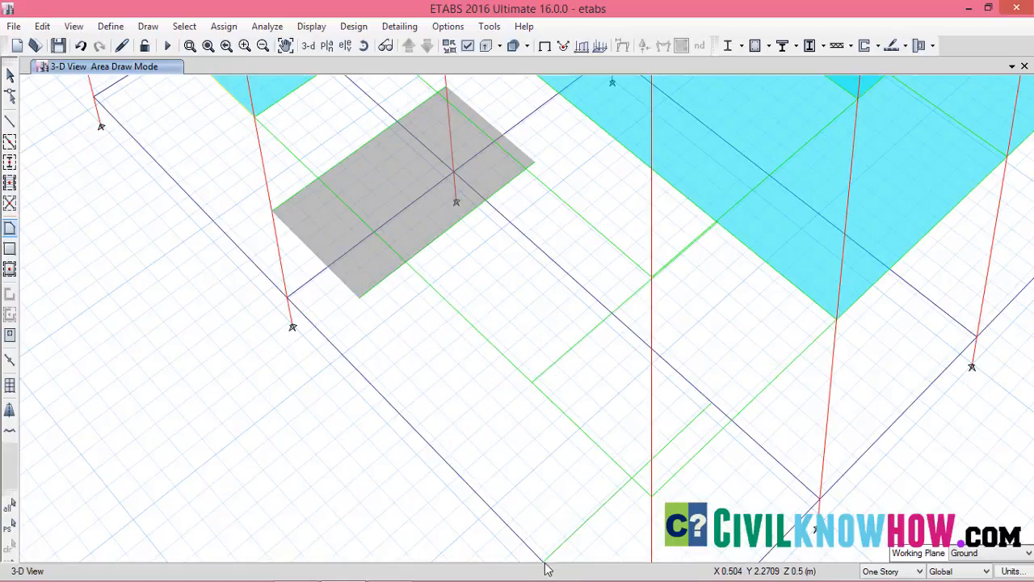
{"action": "middle_click_drag", "start_coordinate": [565, 430], "coordinate": [544, 275]}
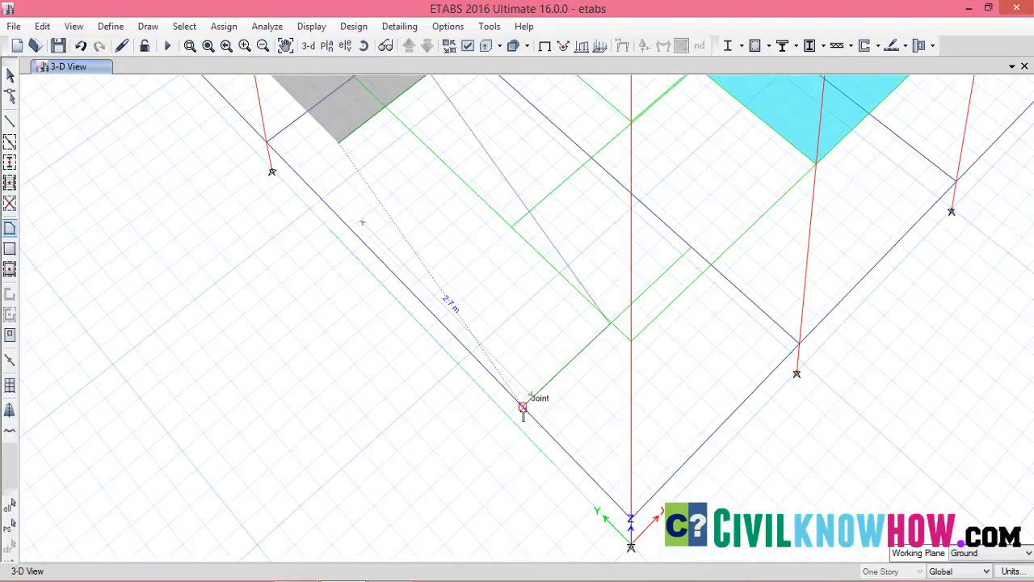
{"action": "left_click", "coordinate": [523, 406]}
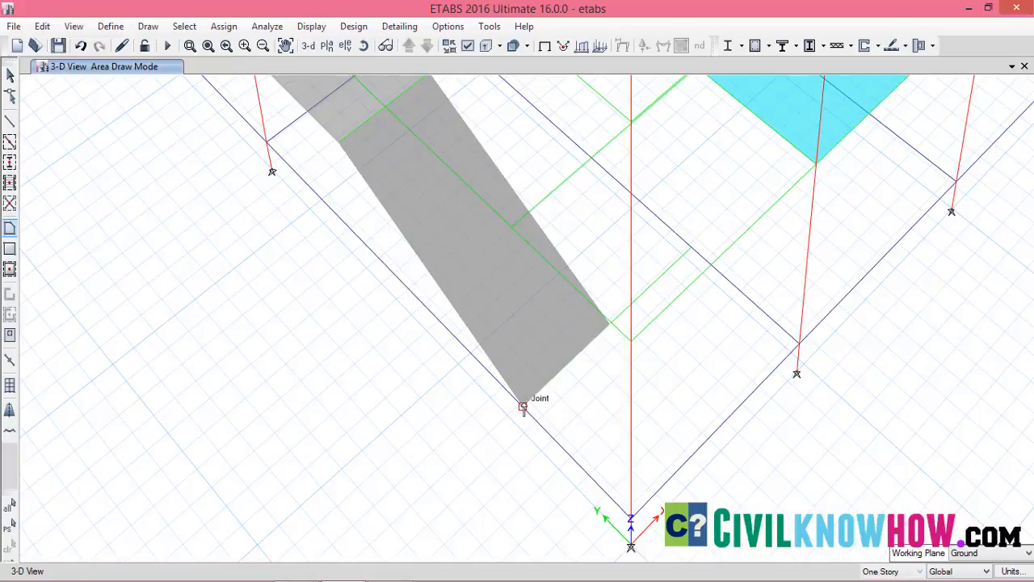
{"action": "key", "text": "Escape"}
Begin the upper flight slab with the st200 property, placing its first edge along the free half of the landing's outer beam
{"action": "middle_click_drag", "start_coordinate": [553, 200], "coordinate": [489, 382]}
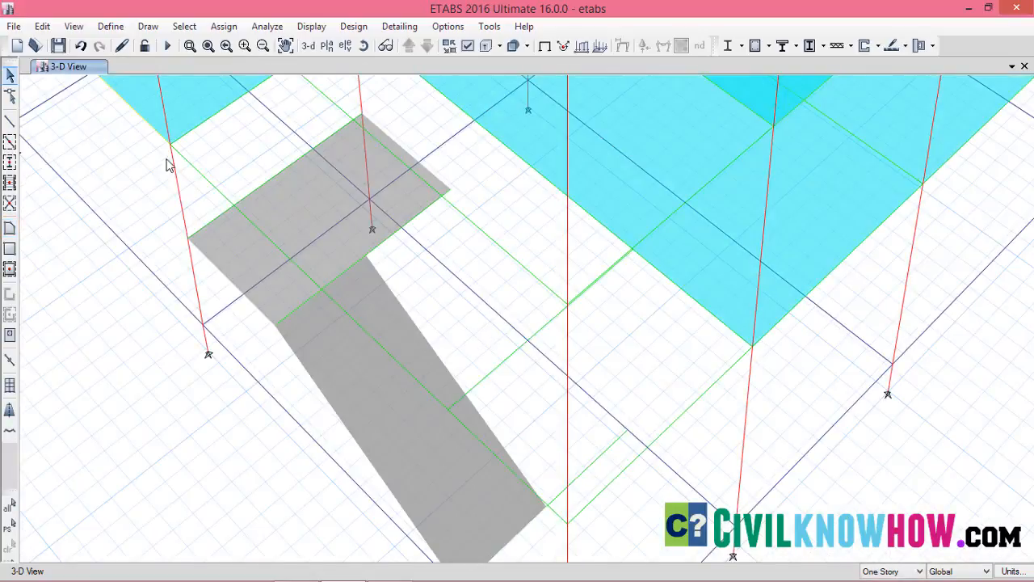
{"action": "left_click", "coordinate": [10, 230]}
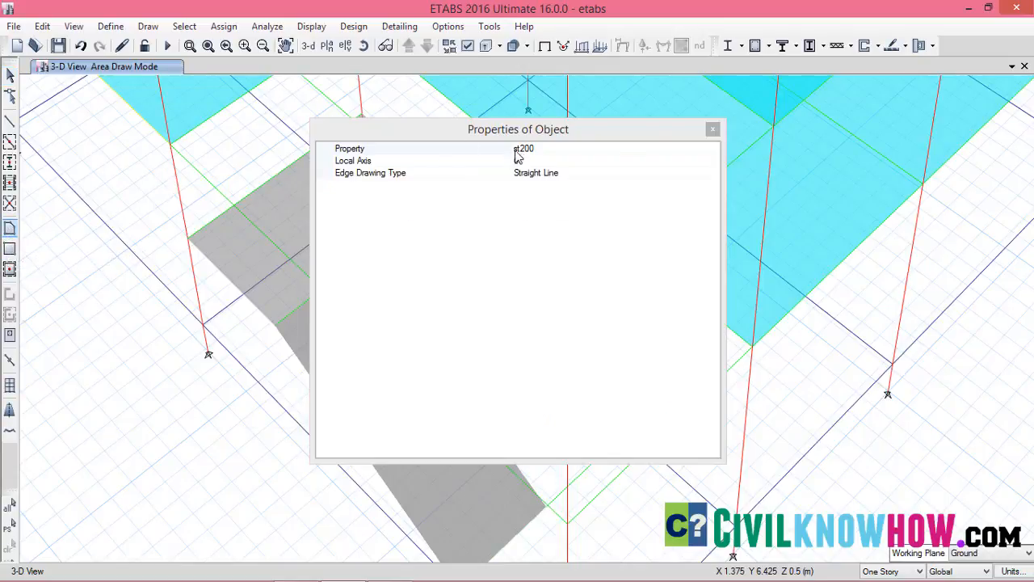
{"action": "left_click", "coordinate": [712, 130]}
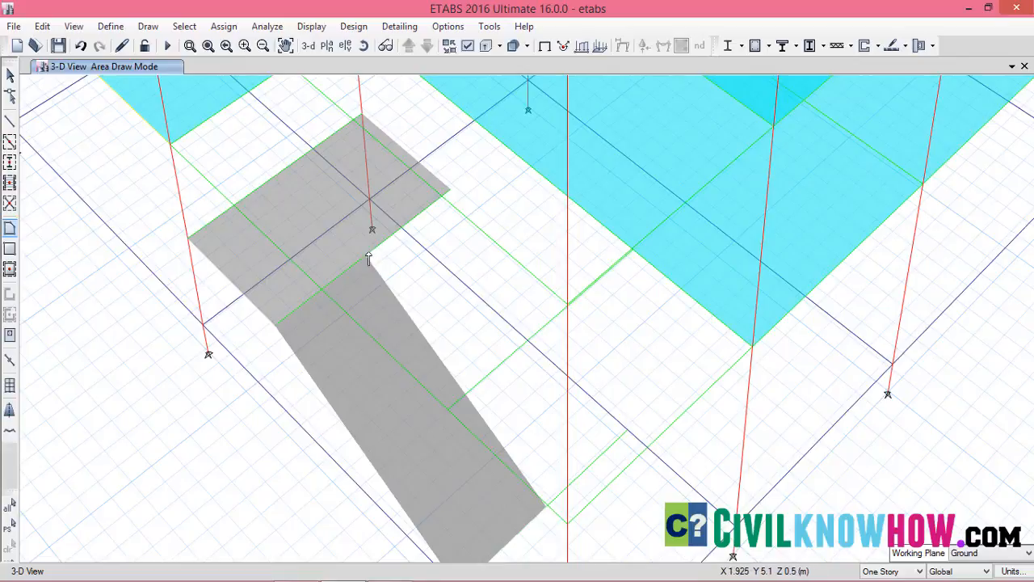
{"action": "left_click", "coordinate": [449, 192]}
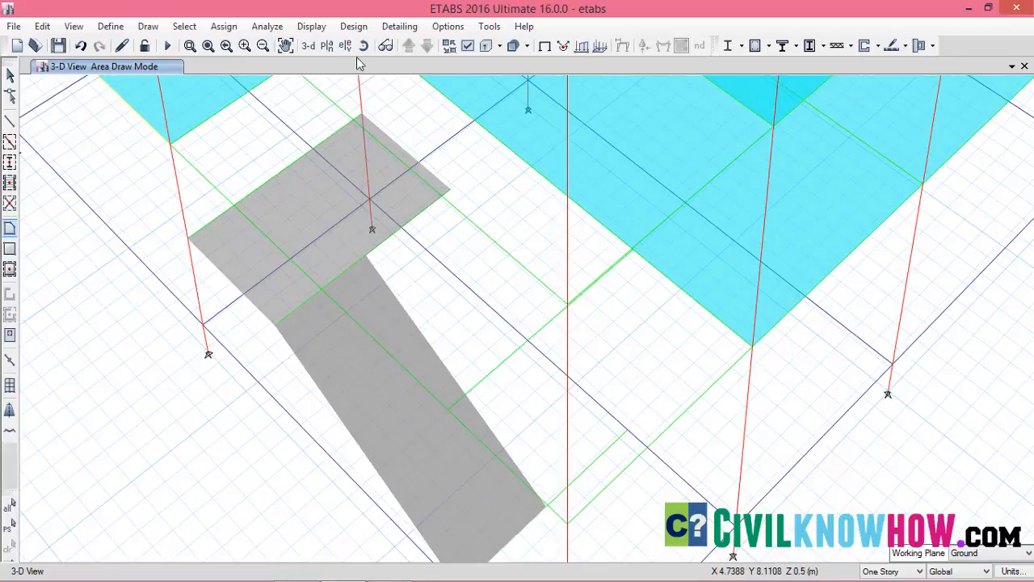
In the F1 plan view, continue the upper flight slab from the offset beam's midpoint at X 1.2, Y 1.5 to its X 2.4 end joint
{"action": "left_click", "coordinate": [327, 45]}
{"action": "left_click", "coordinate": [428, 264]}
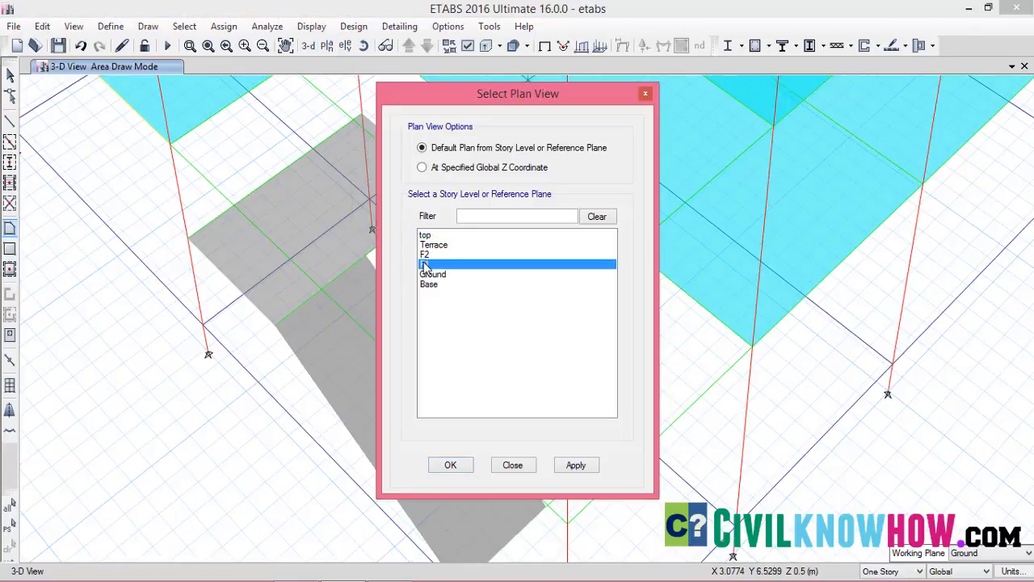
{"action": "left_click", "coordinate": [576, 465]}
{"action": "left_click", "coordinate": [451, 465]}
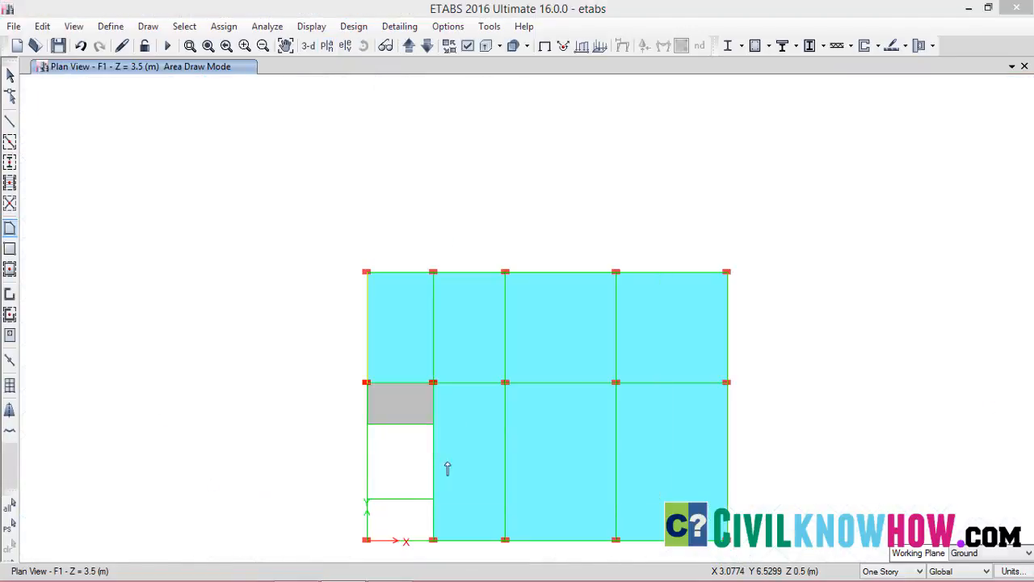
{"action": "middle_click_drag", "start_coordinate": [404, 474], "coordinate": [431, 339]}
{"action": "scroll", "coordinate": [431, 340], "scroll_direction": "up", "scroll_amount": 5}
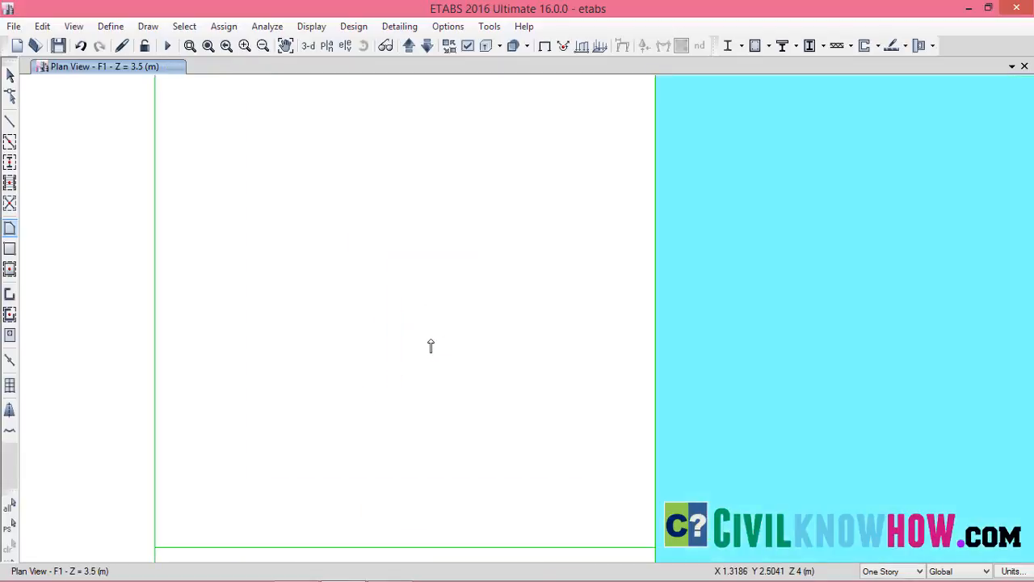
{"action": "scroll", "coordinate": [434, 343], "scroll_direction": "down", "scroll_amount": 2}
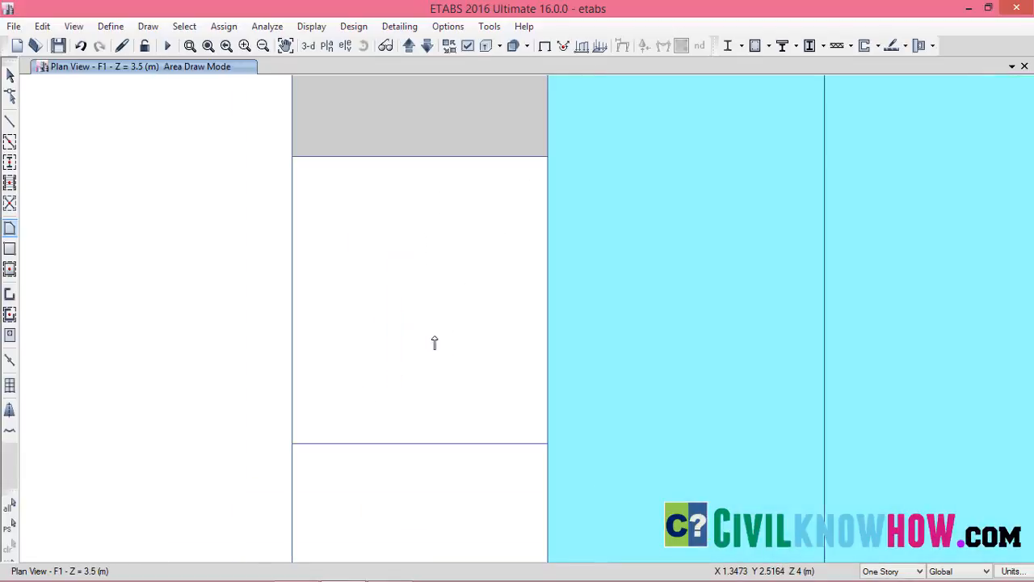
{"action": "left_click", "coordinate": [421, 442]}
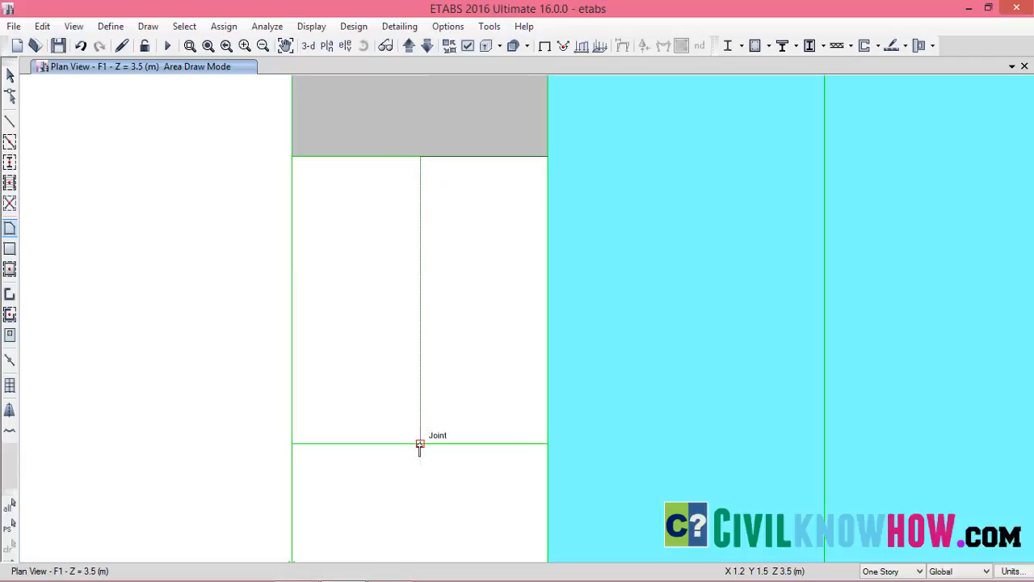
{"action": "left_click", "coordinate": [547, 443]}
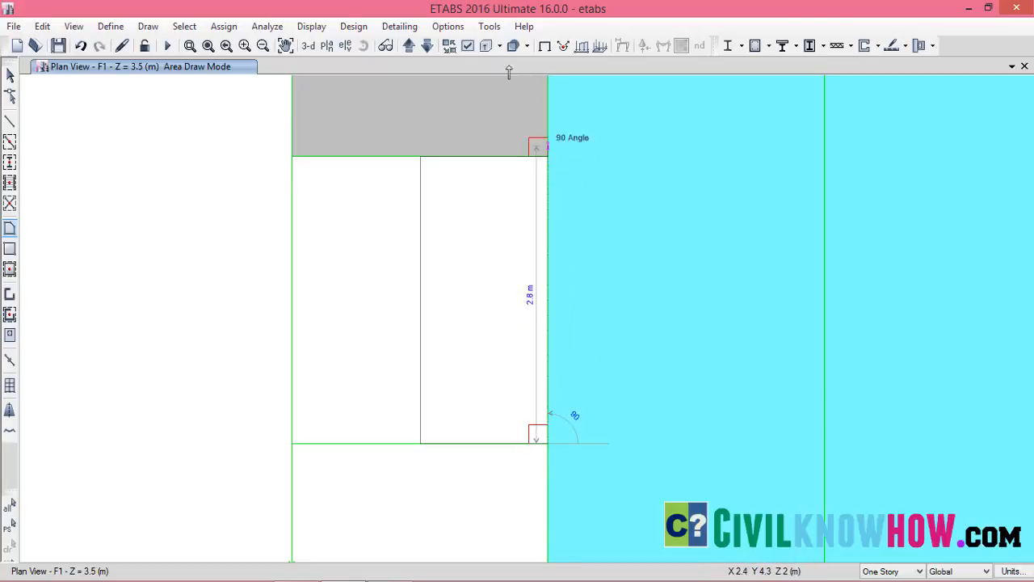
Finish the upper flight slab in the 3D view by closing it at the landing's outer corner joint
{"action": "left_click", "coordinate": [313, 48]}
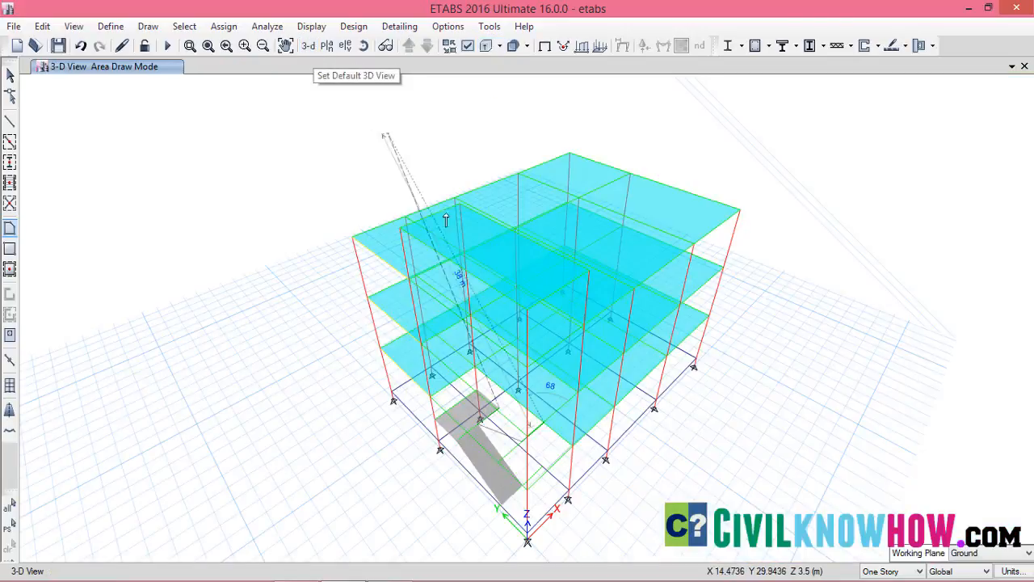
{"action": "scroll", "coordinate": [477, 379], "scroll_direction": "up", "scroll_amount": 4}
{"action": "middle_click_drag", "start_coordinate": [493, 385], "coordinate": [464, 186]}
{"action": "scroll", "coordinate": [566, 343], "scroll_direction": "up", "scroll_amount": 3}
{"action": "left_click", "coordinate": [566, 333]}
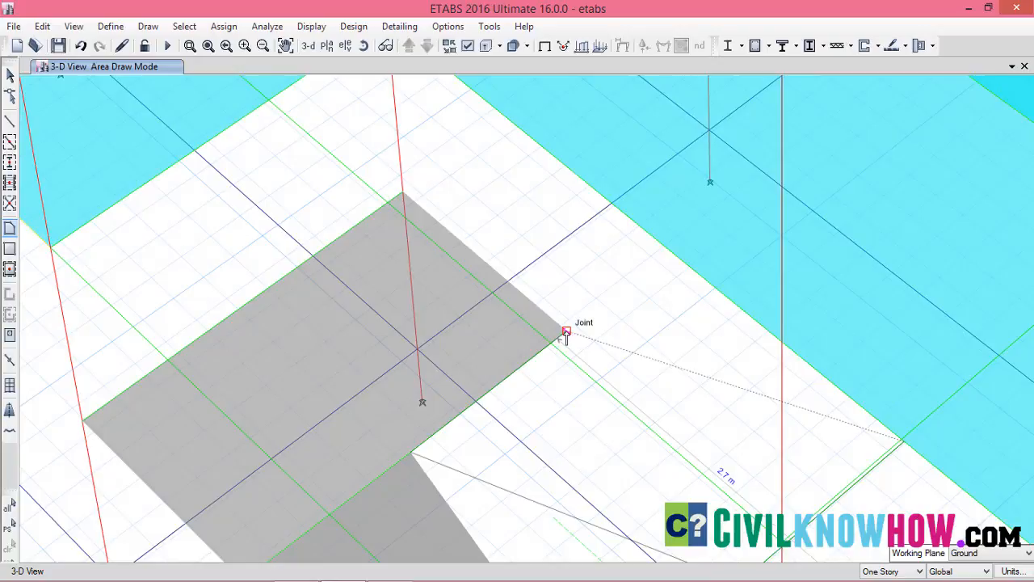
{"action": "key", "text": "Return"}
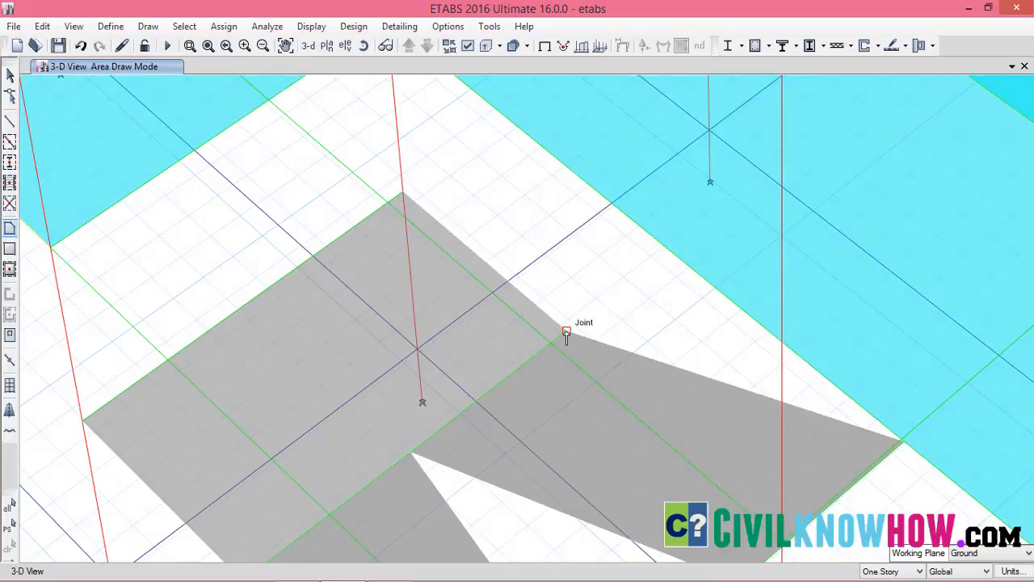
Delete the two beam segments along the landing's outer edge where the flights meet it
{"action": "scroll", "coordinate": [566, 335], "scroll_direction": "down", "scroll_amount": 5}
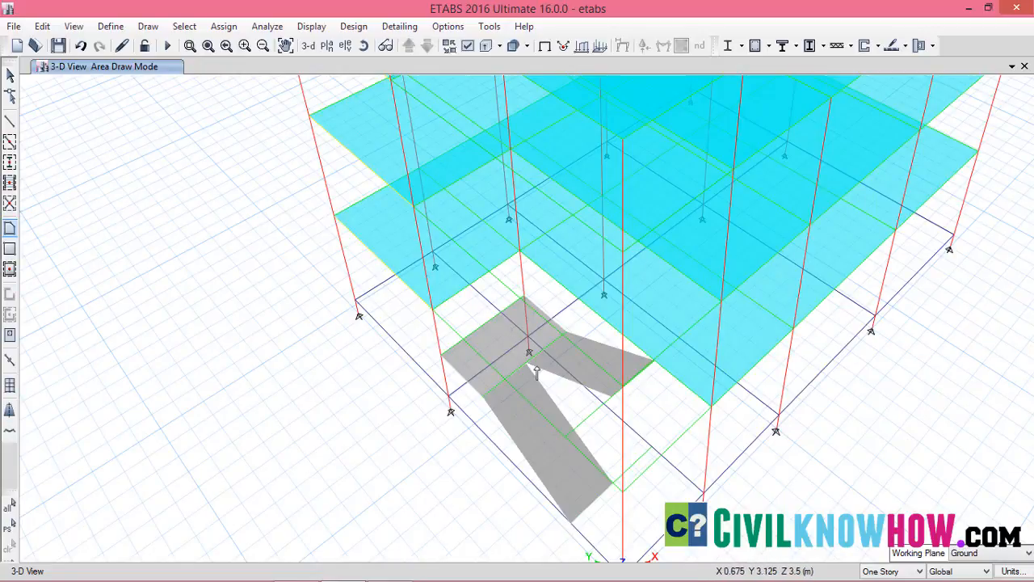
{"action": "scroll", "coordinate": [533, 367], "scroll_direction": "up", "scroll_amount": 2}
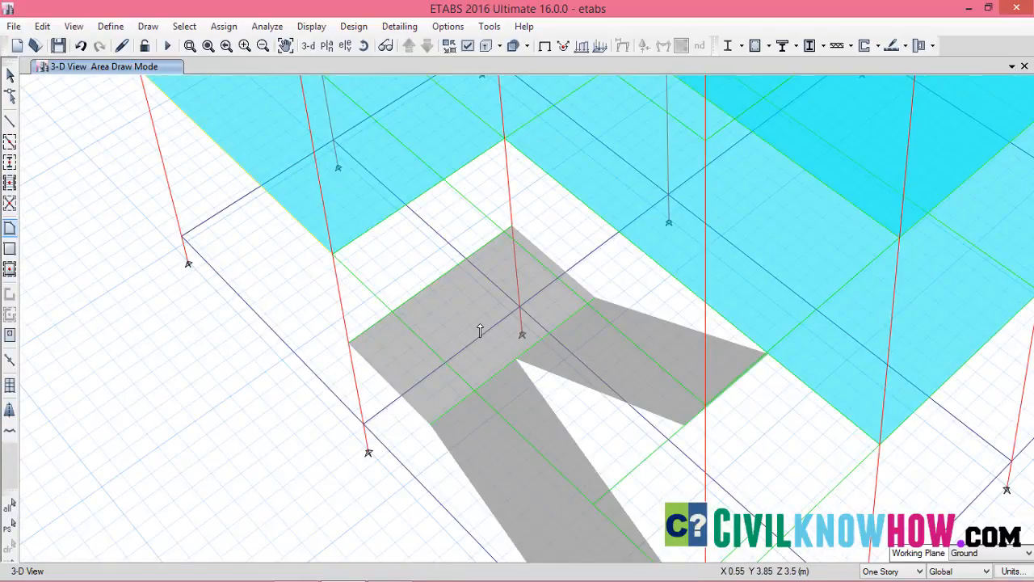
{"action": "scroll", "coordinate": [496, 363], "scroll_direction": "up", "scroll_amount": 3}
{"action": "scroll", "coordinate": [500, 364], "scroll_direction": "down", "scroll_amount": 3}
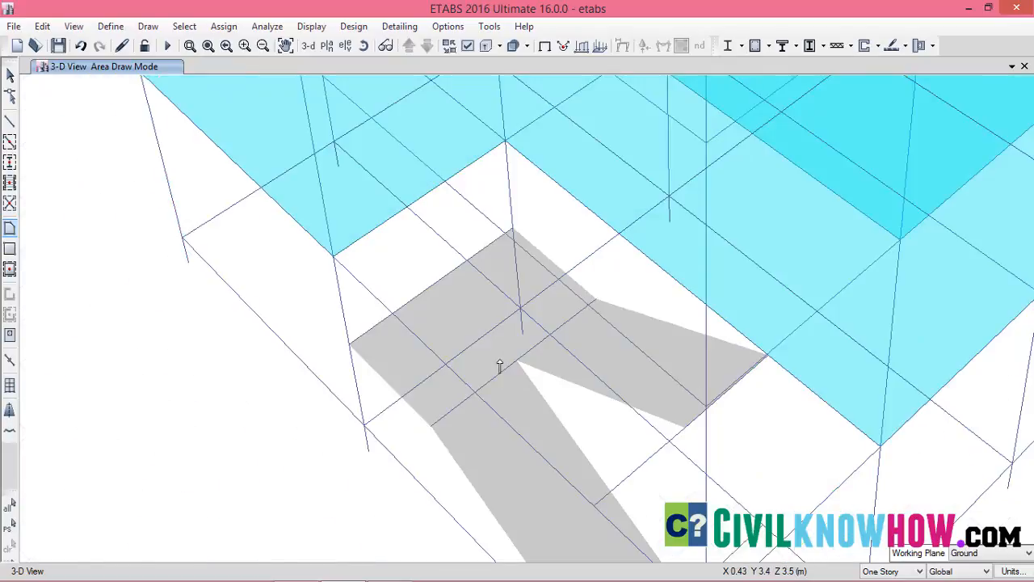
{"action": "key", "text": "Escape"}
{"action": "left_click", "coordinate": [504, 368]}
{"action": "left_click", "coordinate": [522, 363]}
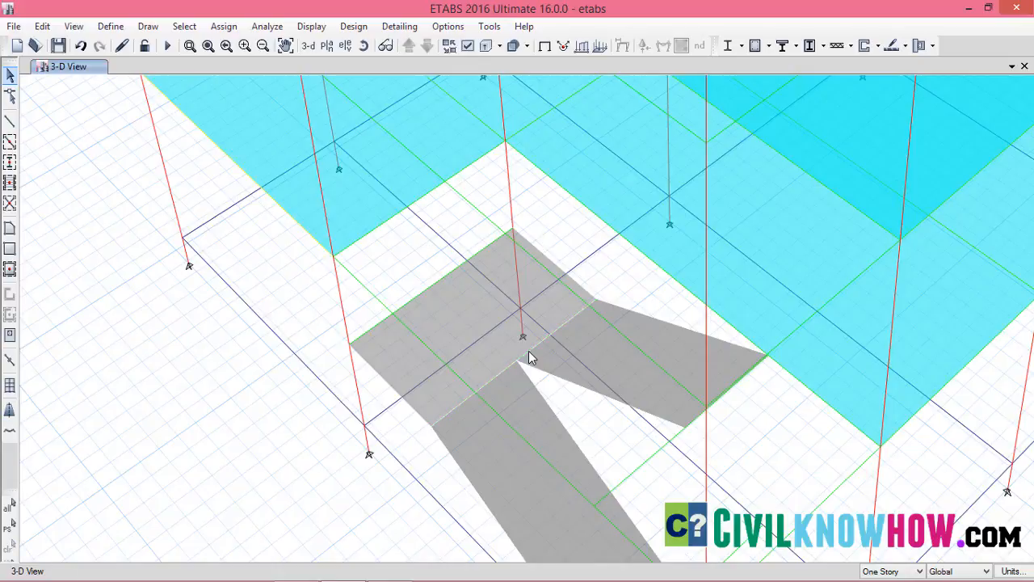
Open the plan view of story F1 and frame the stair bay
{"action": "scroll", "coordinate": [529, 358], "scroll_direction": "down", "scroll_amount": 2}
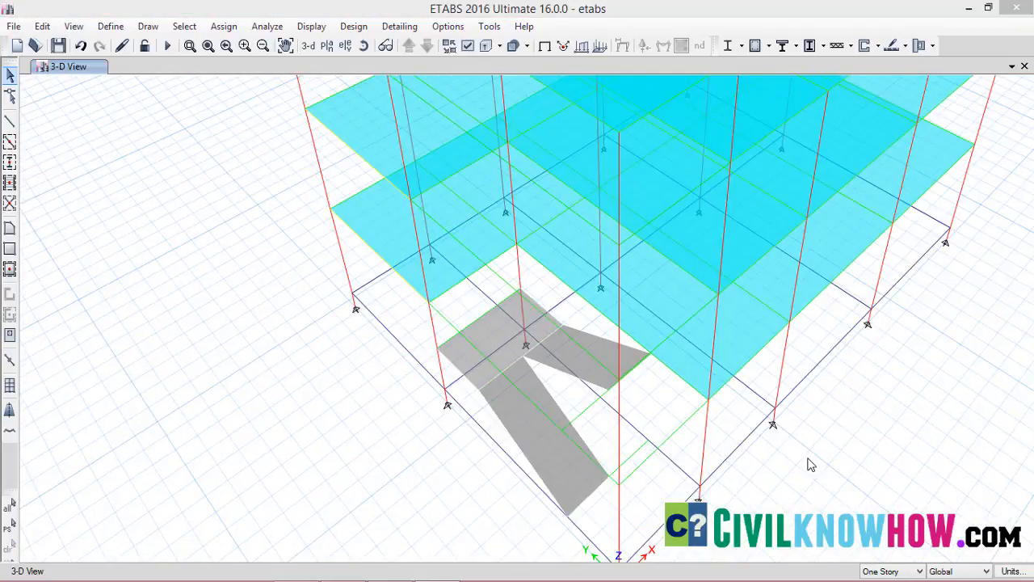
{"action": "left_click", "coordinate": [327, 45]}
{"action": "left_click", "coordinate": [429, 265]}
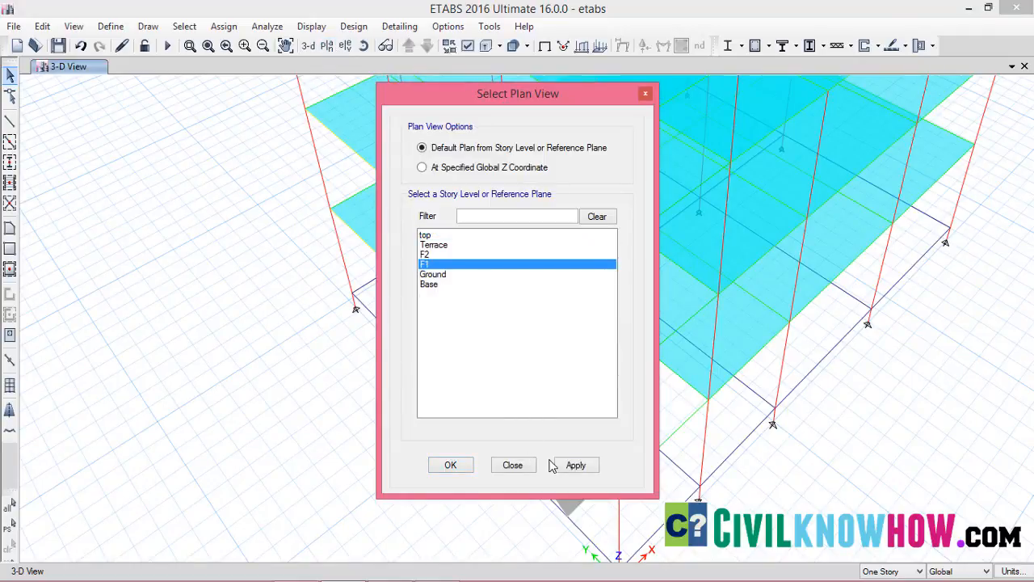
{"action": "left_click", "coordinate": [458, 471]}
{"action": "scroll", "coordinate": [479, 444], "scroll_direction": "up", "scroll_amount": 2}
{"action": "middle_click_drag", "start_coordinate": [475, 438], "coordinate": [573, 252]}
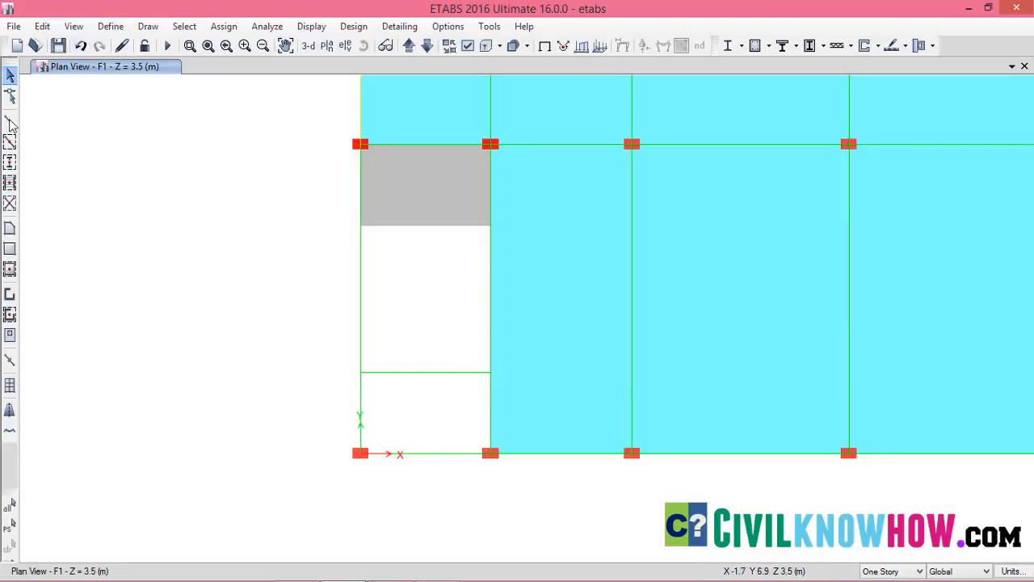
Draw a rectangular floor slab on F1 between the offset beam and the outer edge beam, from X 0, Y 1.5 to X 2.4, Y 0
{"action": "left_click", "coordinate": [9, 249]}
{"action": "left_click", "coordinate": [533, 150]}
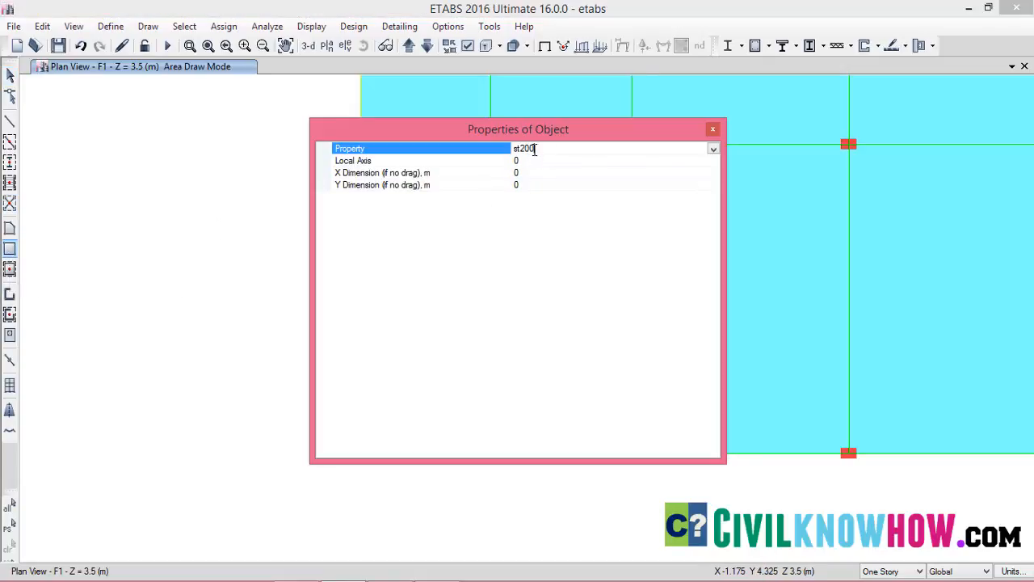
{"action": "left_click", "coordinate": [713, 150]}
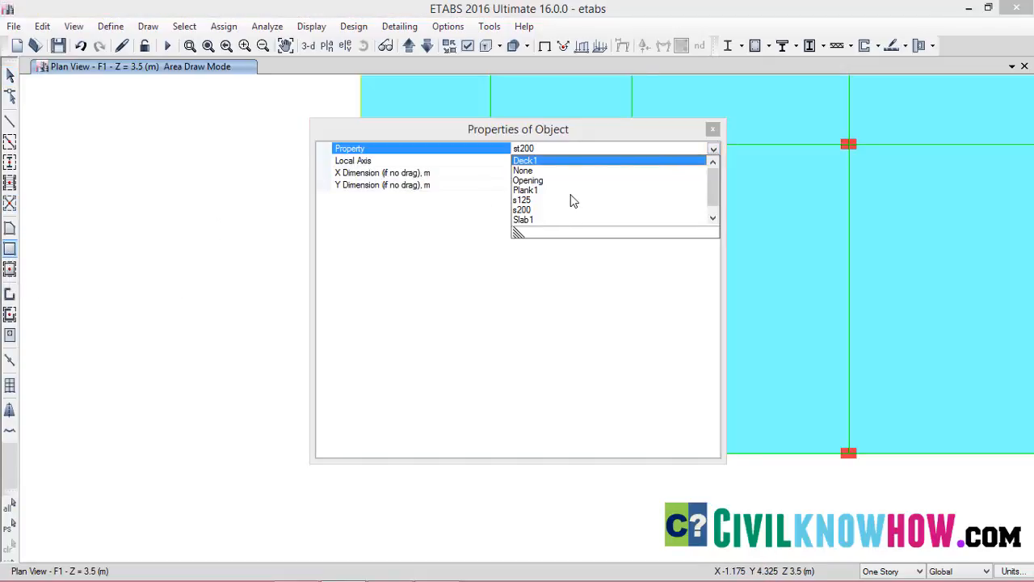
{"action": "left_click", "coordinate": [523, 208]}
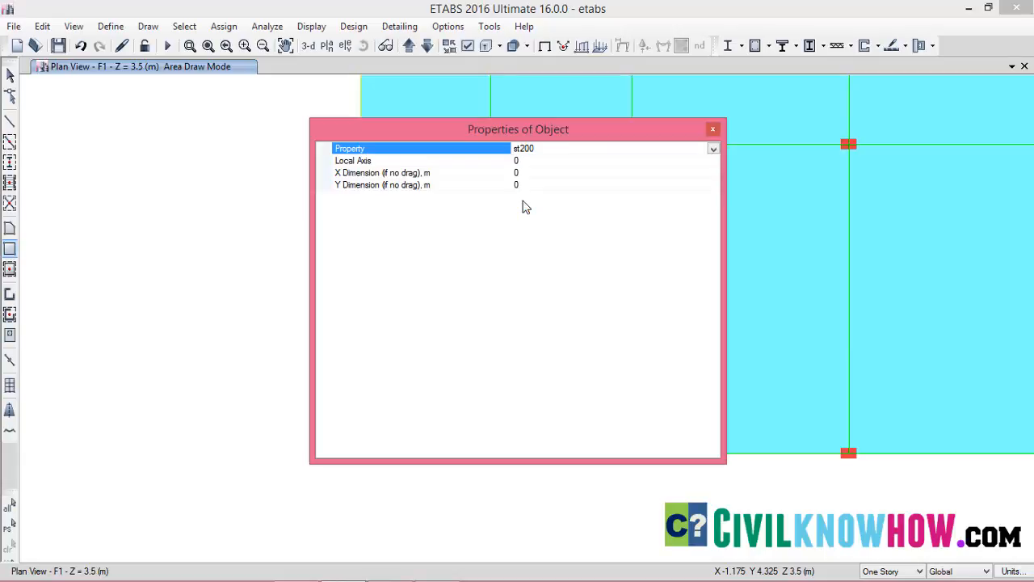
{"action": "left_click_drag", "start_coordinate": [684, 132], "coordinate": [565, 129]}
{"action": "left_click", "coordinate": [591, 128]}
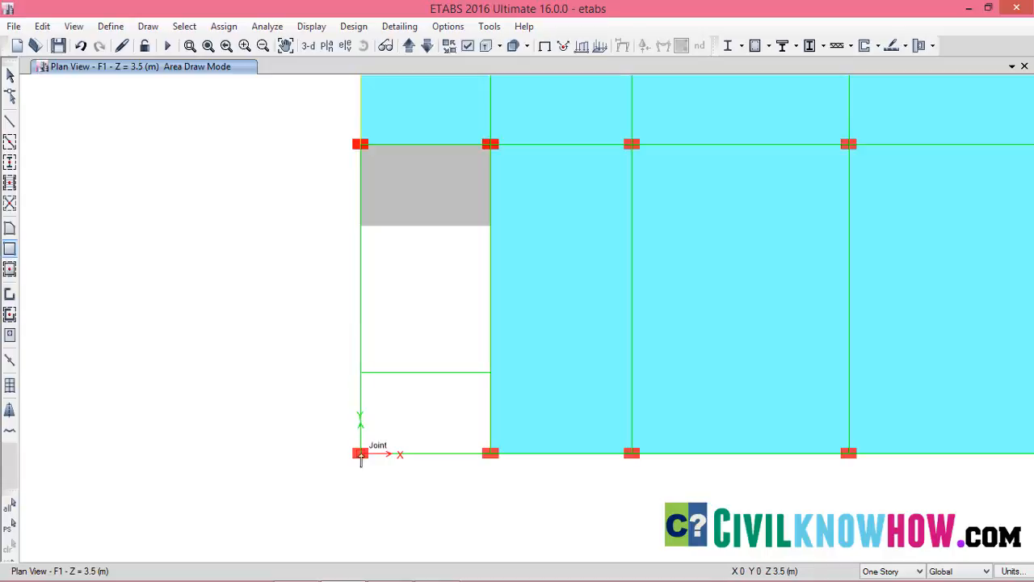
{"action": "left_click", "coordinate": [360, 373]}
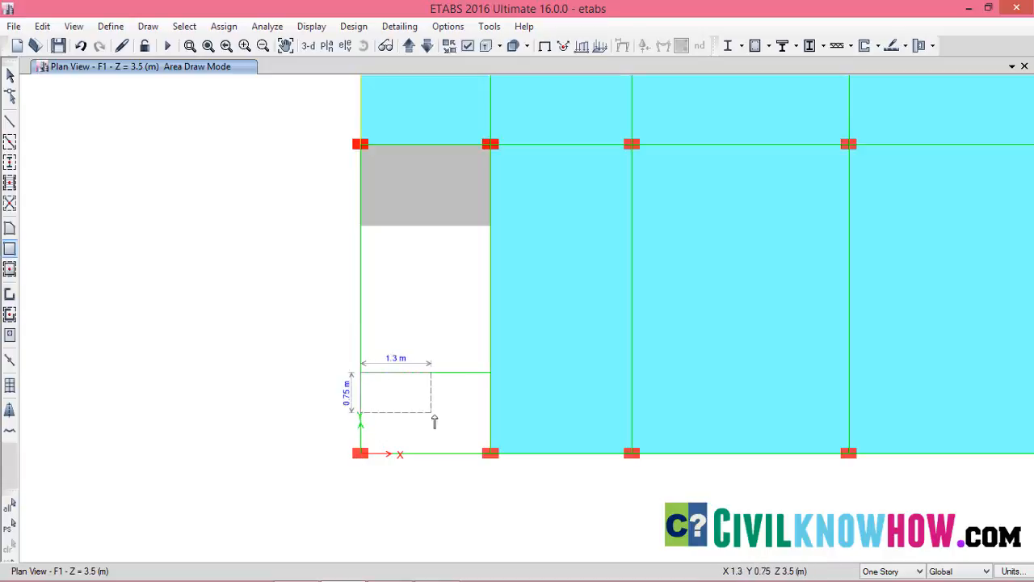
{"action": "left_click", "coordinate": [492, 454]}
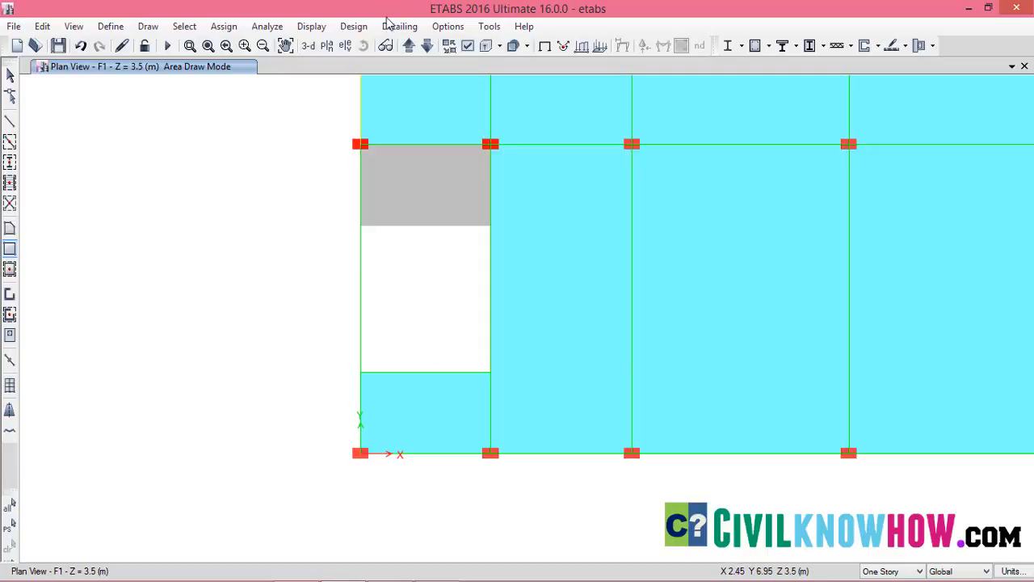
Return to the 3D view and frame the staircase slabs
{"action": "left_click", "coordinate": [308, 46]}
{"action": "scroll", "coordinate": [496, 342], "scroll_direction": "up", "scroll_amount": 5}
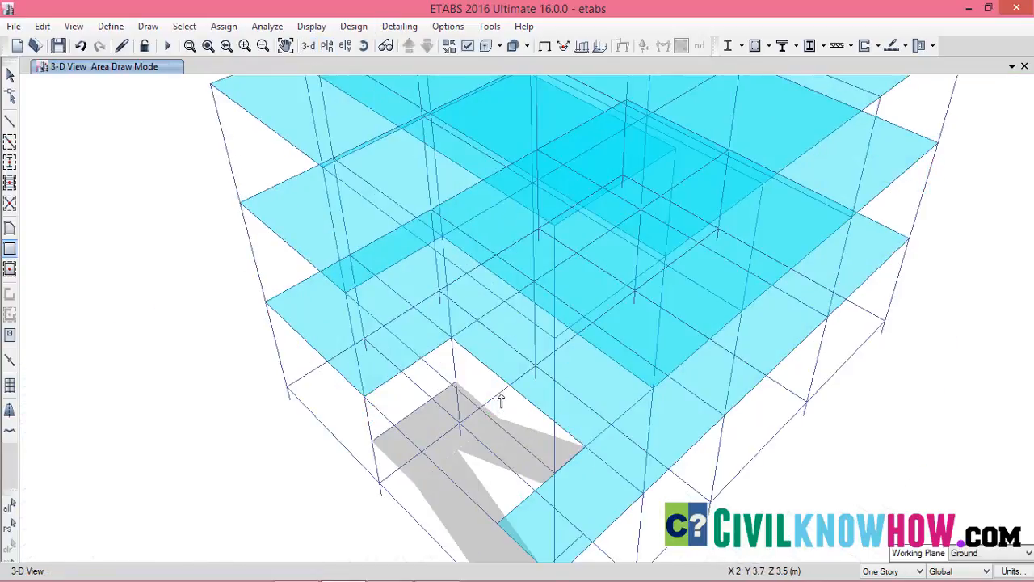
{"action": "scroll", "coordinate": [508, 342], "scroll_direction": "up", "scroll_amount": 3}
{"action": "scroll", "coordinate": [550, 263], "scroll_direction": "down", "scroll_amount": 3}
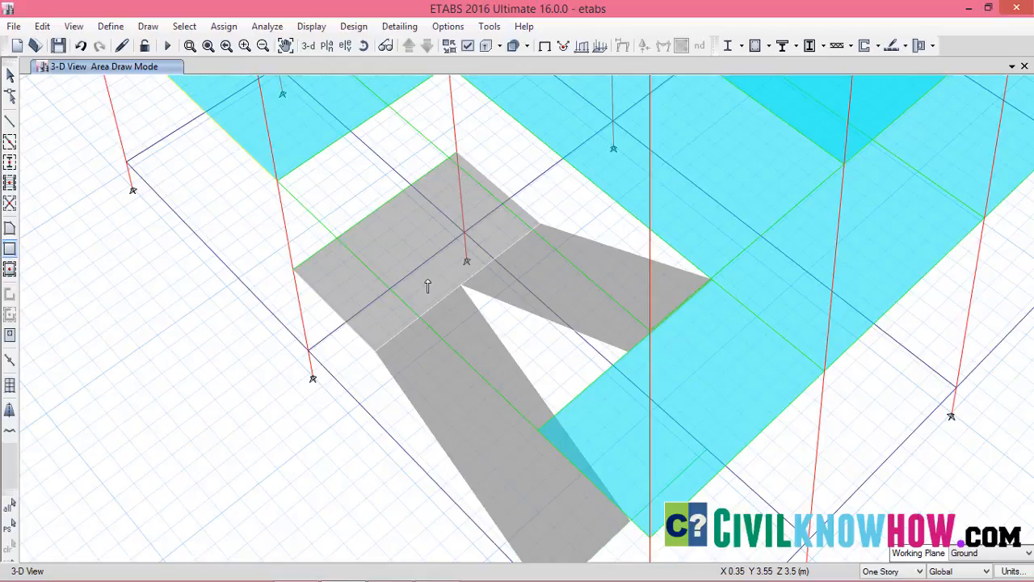
Assign a uniform live load of 5 kN/m² in the gravity direction to the landing and both stair flight slabs
{"action": "key", "text": "Escape"}
{"action": "left_click", "coordinate": [451, 398]}
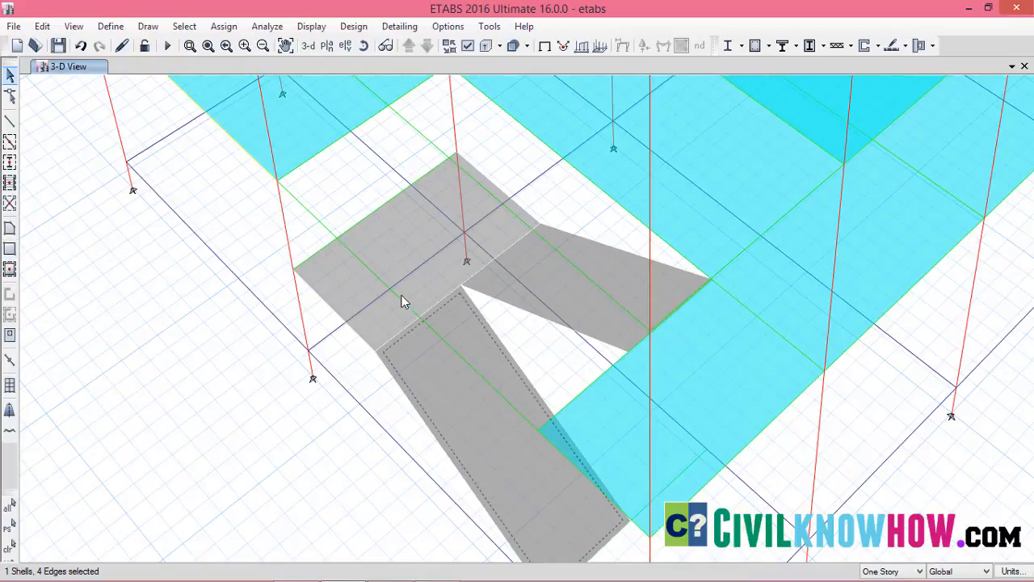
{"action": "left_click", "coordinate": [406, 242]}
{"action": "left_click", "coordinate": [599, 273]}
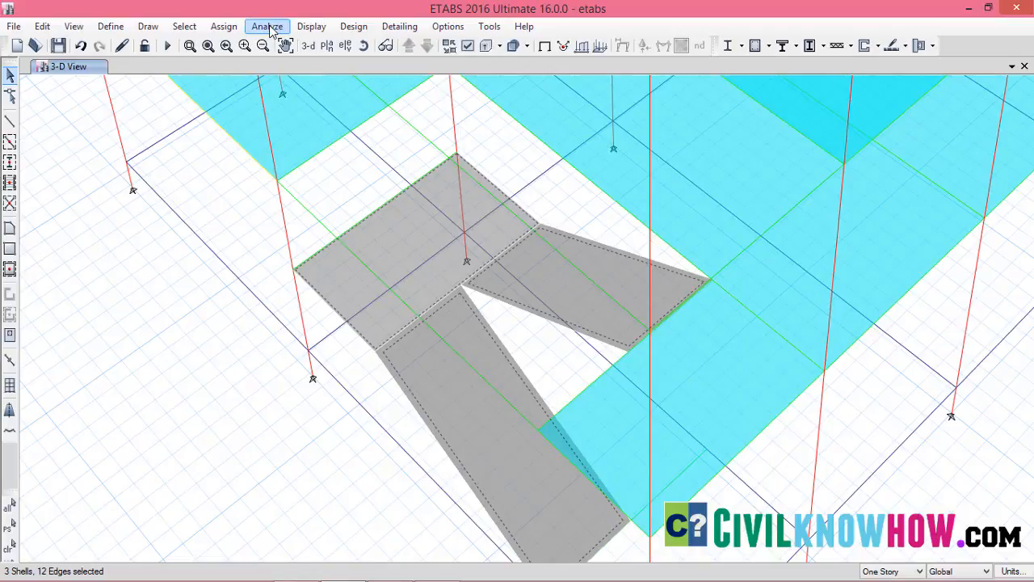
{"action": "left_click", "coordinate": [224, 27]}
{"action": "mouse_move", "coordinate": [283, 186]}
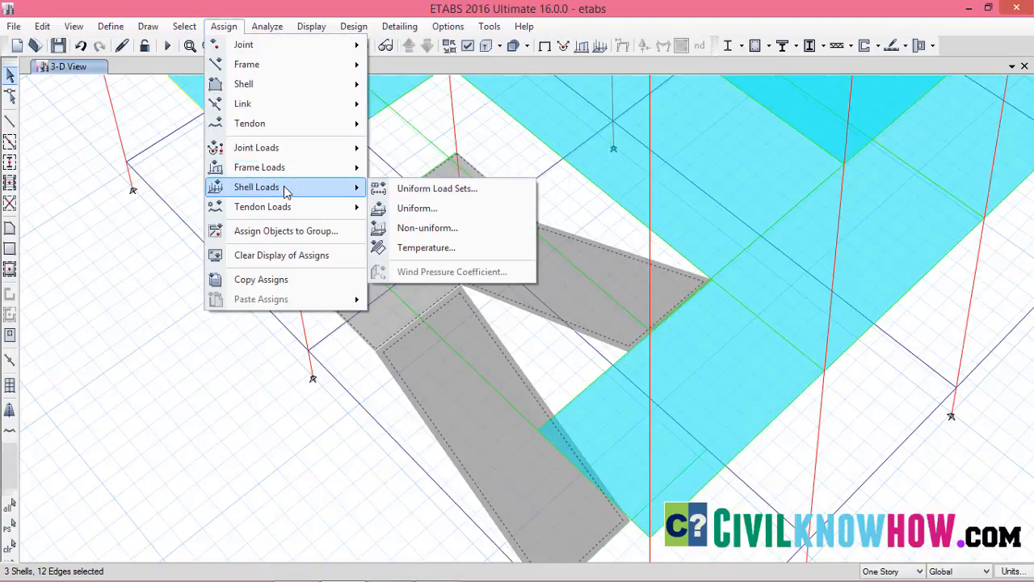
{"action": "left_click", "coordinate": [427, 210]}
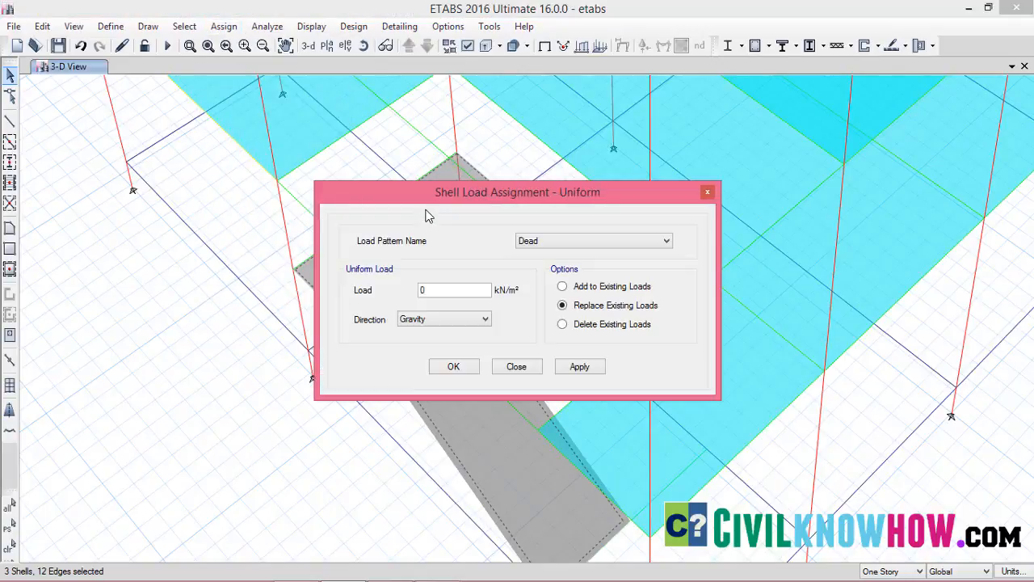
{"action": "left_click", "coordinate": [651, 244]}
{"action": "left_click", "coordinate": [557, 265]}
{"action": "left_click", "coordinate": [579, 370]}
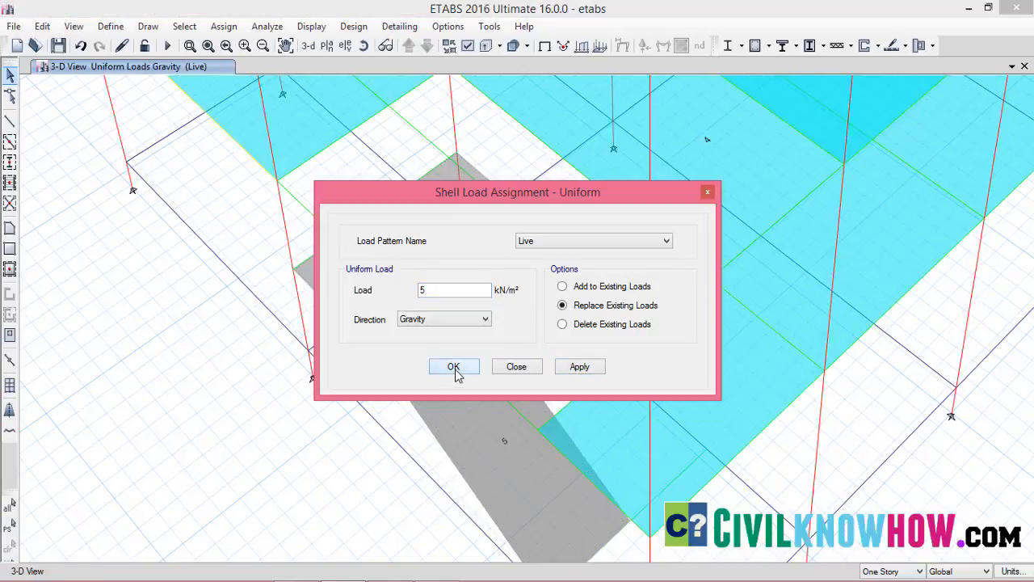
{"action": "left_click", "coordinate": [453, 368]}
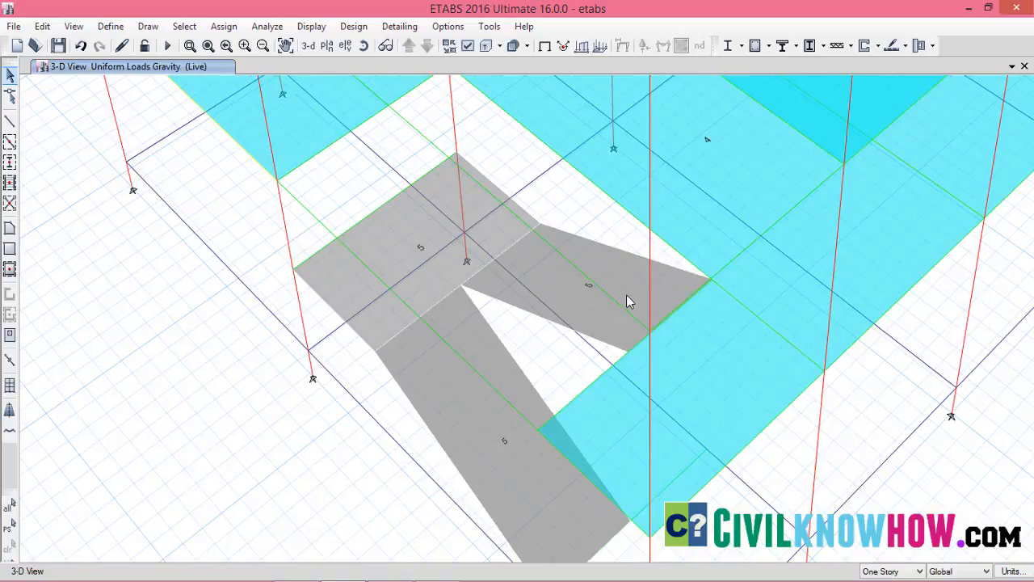
Assign a uniform dead load of 5 kN/m² in the gravity direction to the landing and both stair flight slabs
{"action": "left_click", "coordinate": [457, 381]}
{"action": "left_click", "coordinate": [417, 232]}
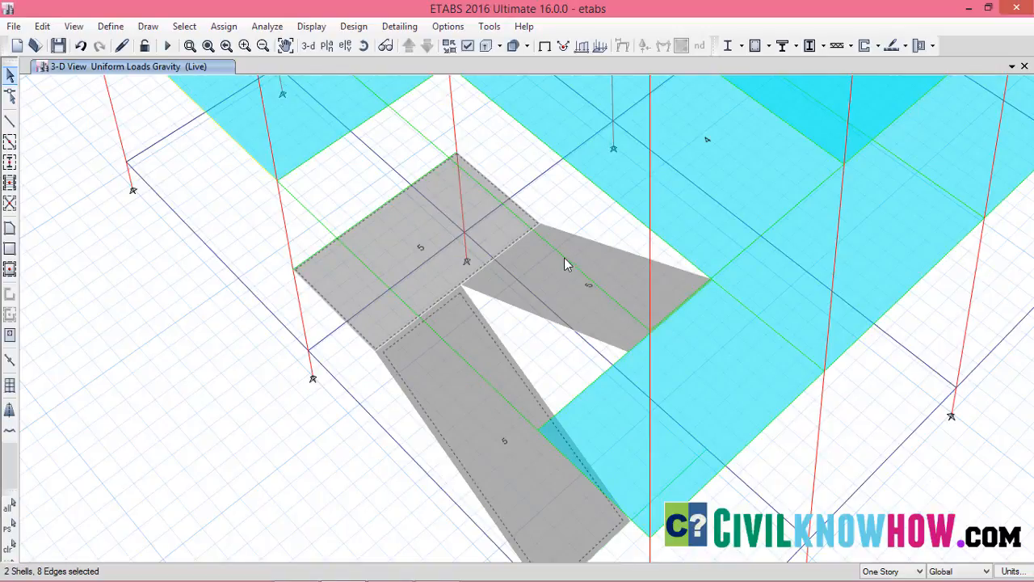
{"action": "left_click", "coordinate": [546, 276]}
{"action": "left_click", "coordinate": [221, 27]}
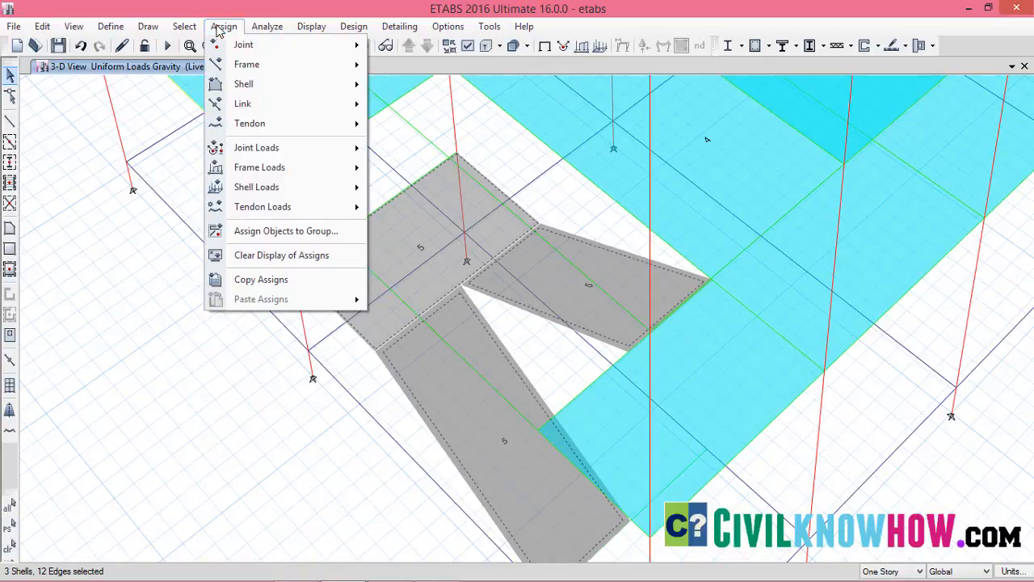
{"action": "mouse_move", "coordinate": [279, 187]}
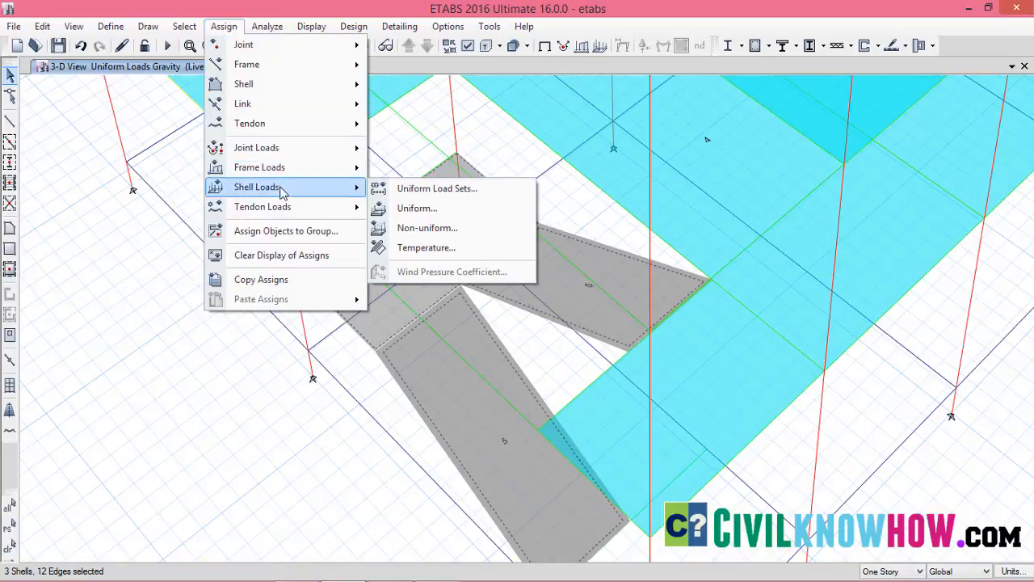
{"action": "left_click", "coordinate": [417, 208]}
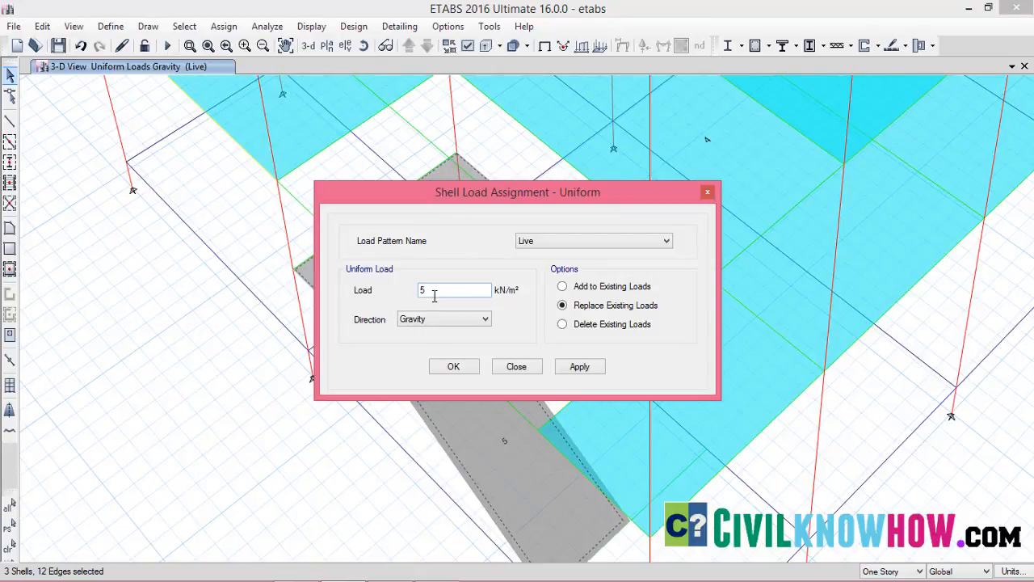
{"action": "left_click", "coordinate": [666, 241]}
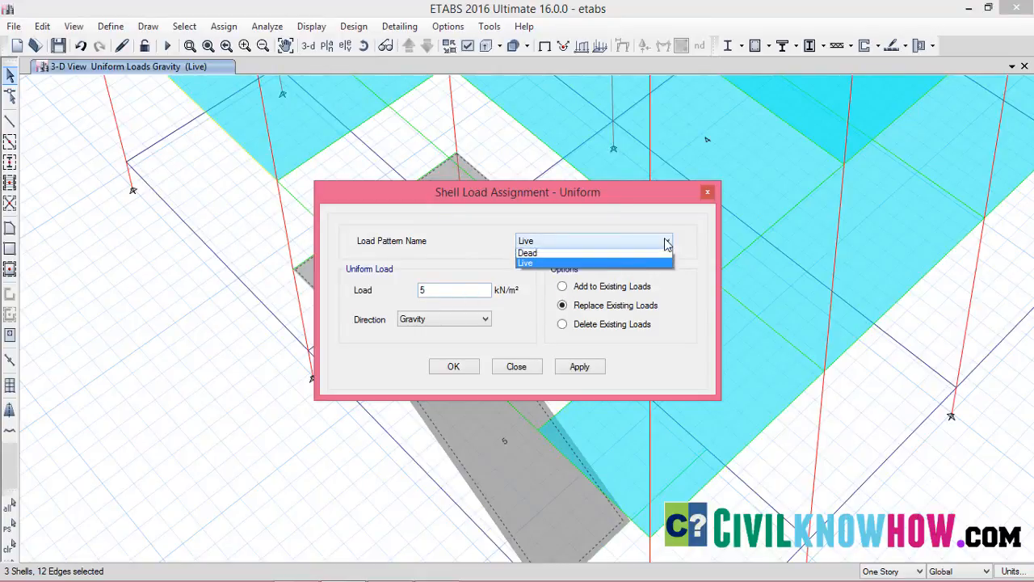
{"action": "left_click", "coordinate": [561, 252]}
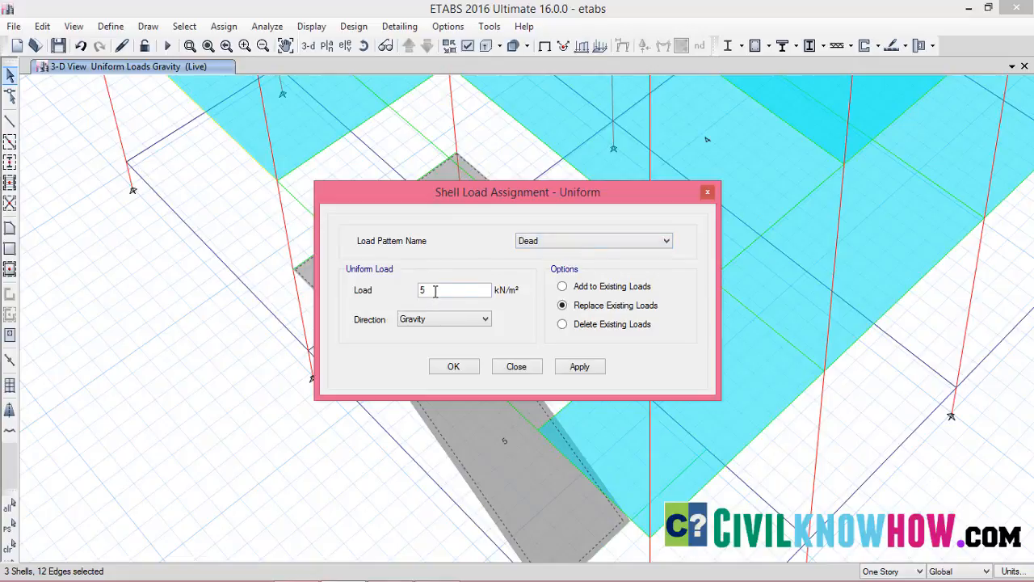
{"action": "left_click", "coordinate": [578, 368]}
{"action": "left_click", "coordinate": [453, 368]}
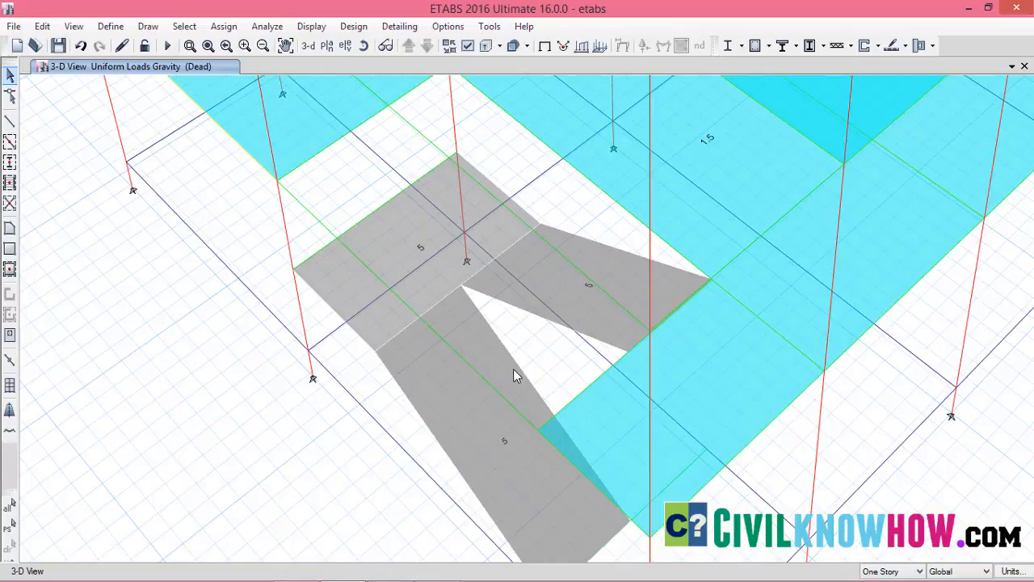
Replicate the landing and both flight slabs on stories F1, F2 and Terrace, keeping the originals
{"action": "scroll", "coordinate": [477, 370], "scroll_direction": "down", "scroll_amount": 6}
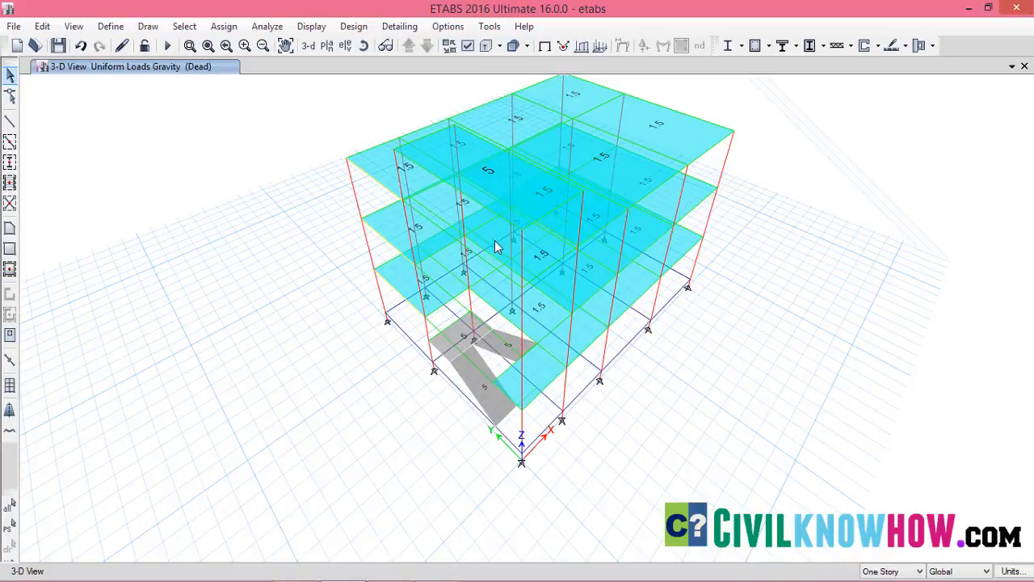
{"action": "scroll", "coordinate": [474, 359], "scroll_direction": "up", "scroll_amount": 4}
{"action": "left_click", "coordinate": [474, 431]}
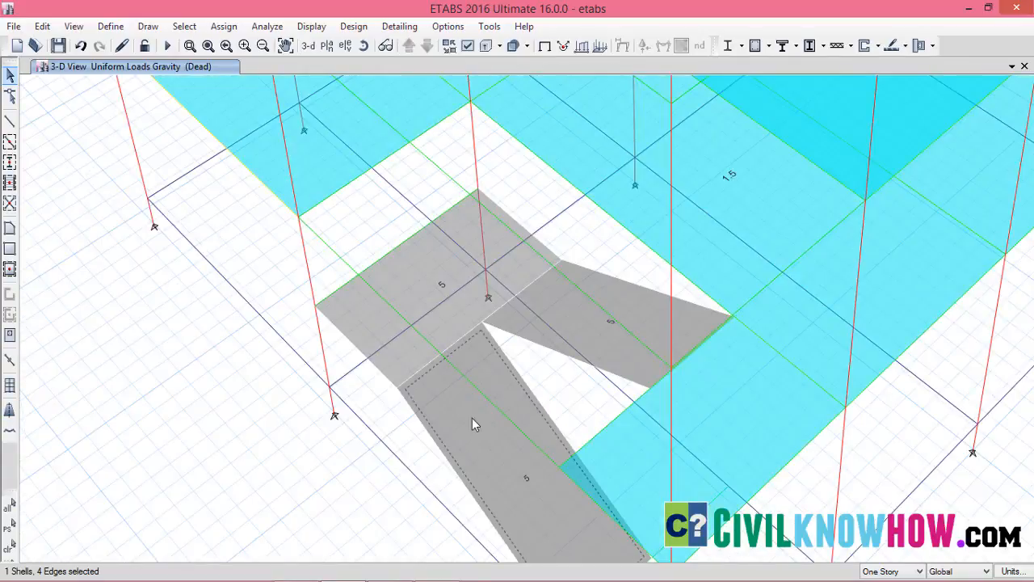
{"action": "left_click", "coordinate": [432, 279]}
{"action": "left_click", "coordinate": [577, 324]}
{"action": "left_click", "coordinate": [42, 26]}
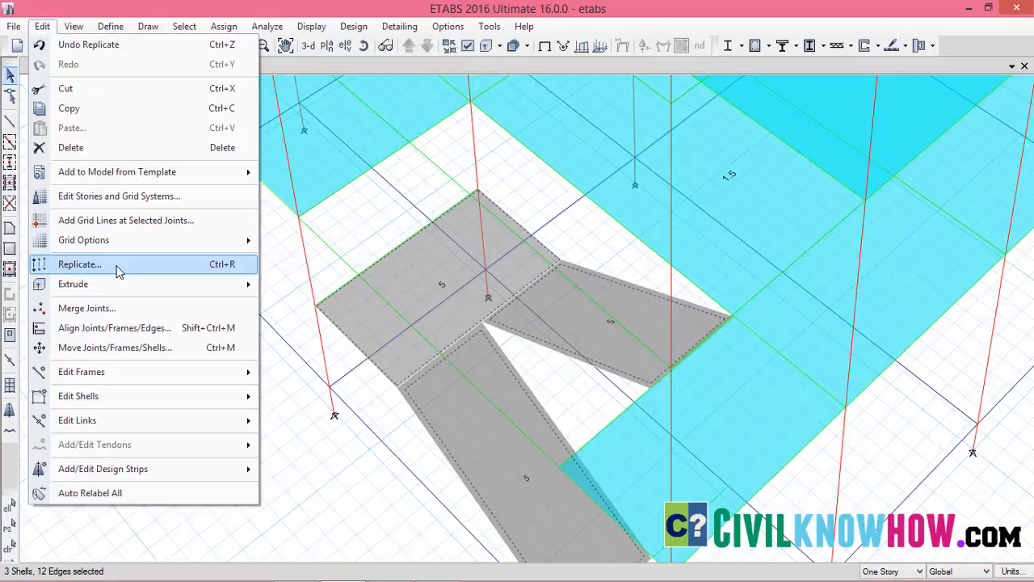
{"action": "left_click", "coordinate": [79, 264]}
{"action": "left_click", "coordinate": [525, 152]}
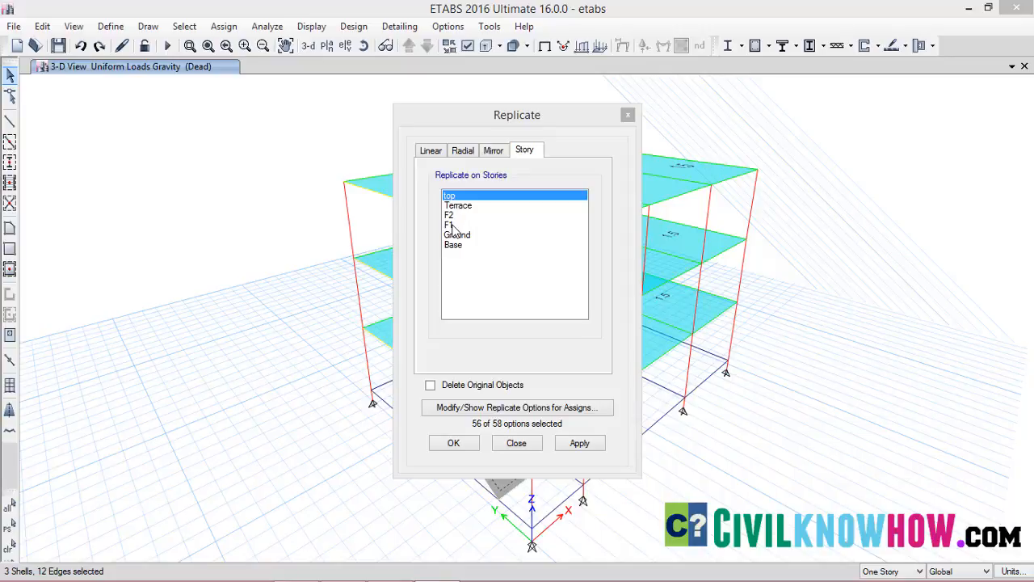
{"action": "left_click_drag", "start_coordinate": [454, 223], "coordinate": [460, 207]}
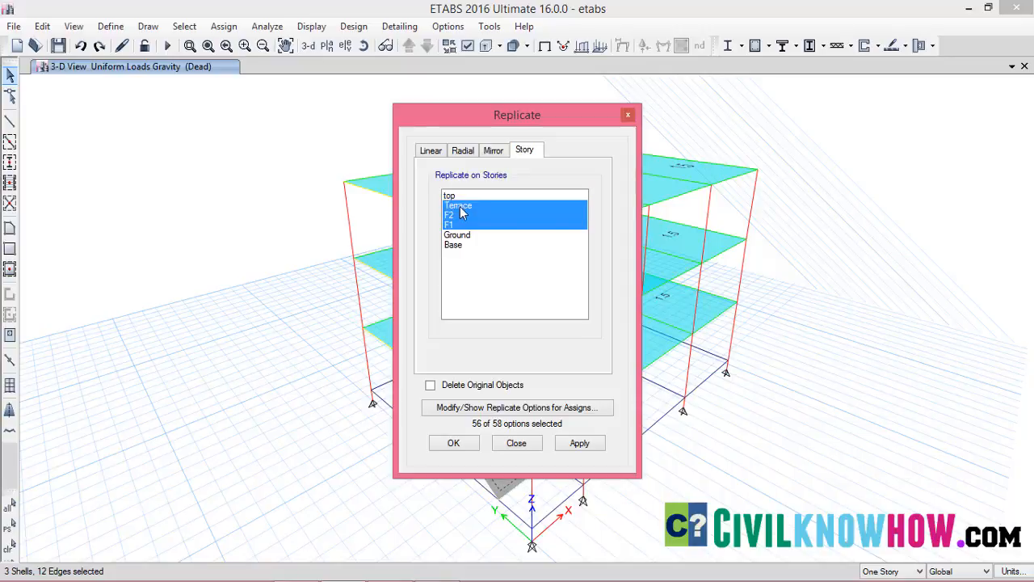
{"action": "left_click", "coordinate": [580, 444]}
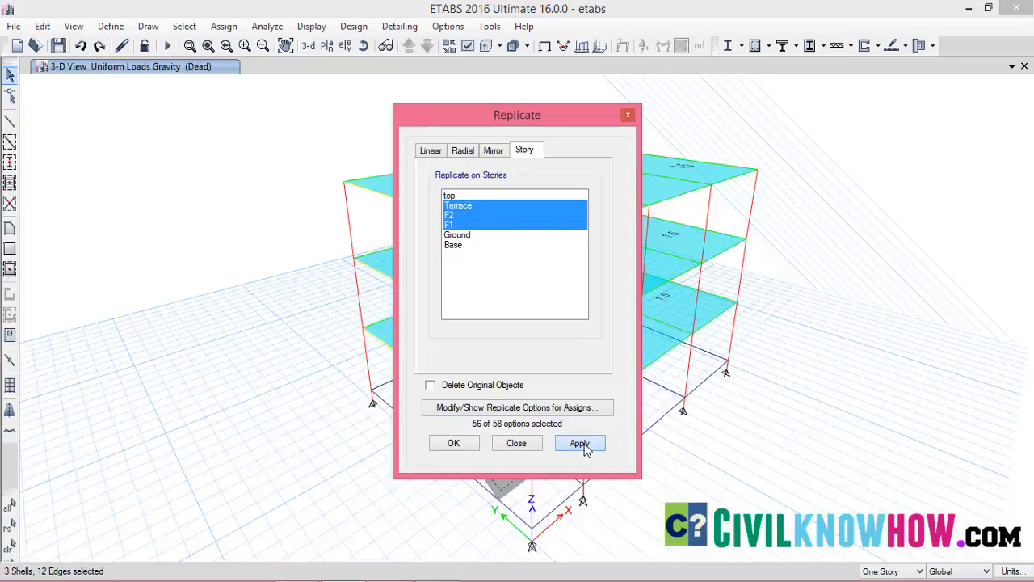
{"action": "left_click", "coordinate": [456, 444]}
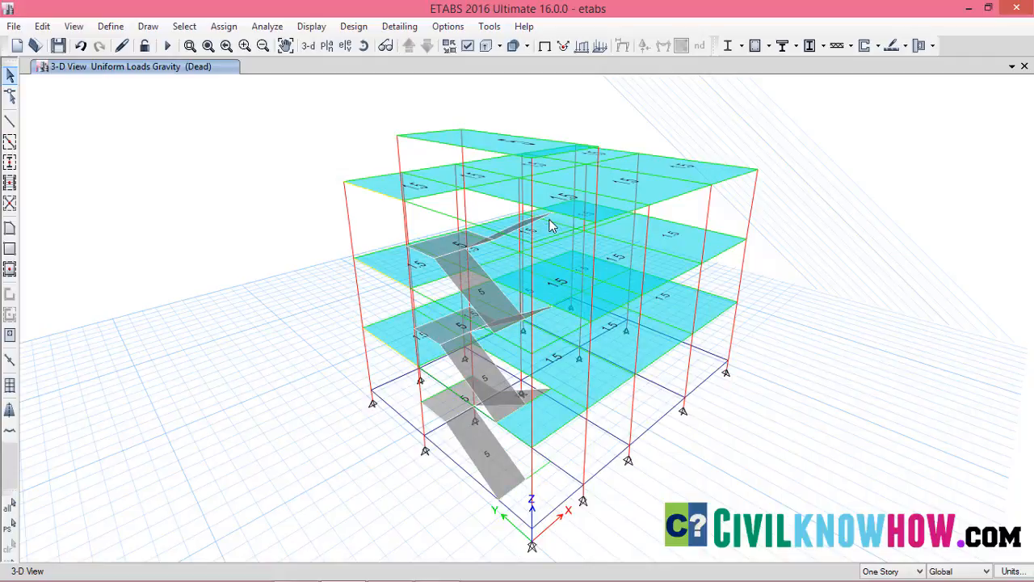
Open the plan view of story F1 and select the floor slab beside the stair at the origin corner
{"action": "key", "text": "Right"}
{"action": "key", "text": "Right"}
{"action": "key", "text": "Right"}
{"action": "key", "text": "Right"}
{"action": "key", "text": "Right"}
{"action": "key", "text": "Right"}
{"action": "key", "text": "Right"}
{"action": "key", "text": "Right"}
{"action": "key", "text": "Right"}
{"action": "key", "text": "Right"}
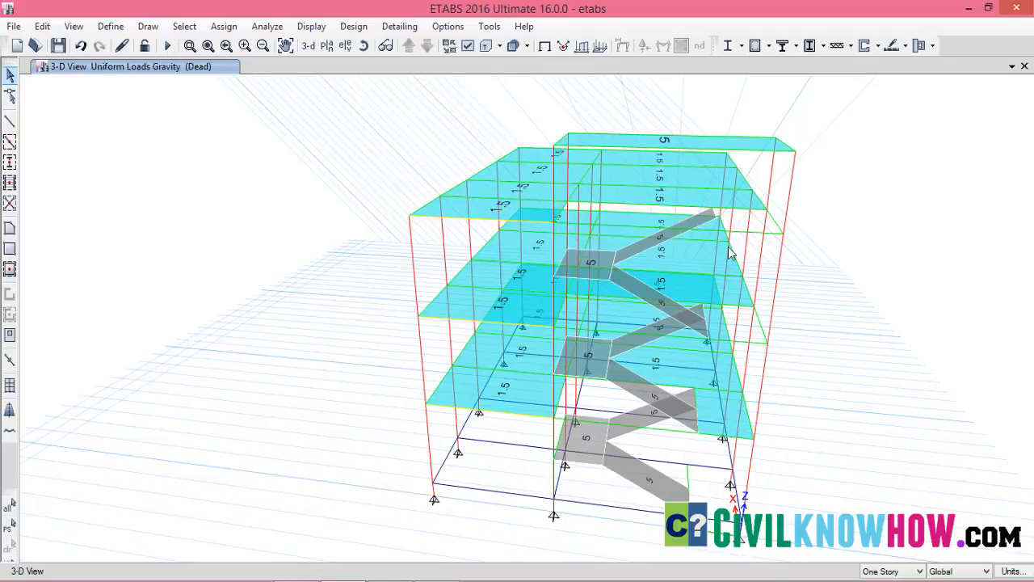
{"action": "left_click", "coordinate": [327, 46]}
{"action": "left_click", "coordinate": [432, 265]}
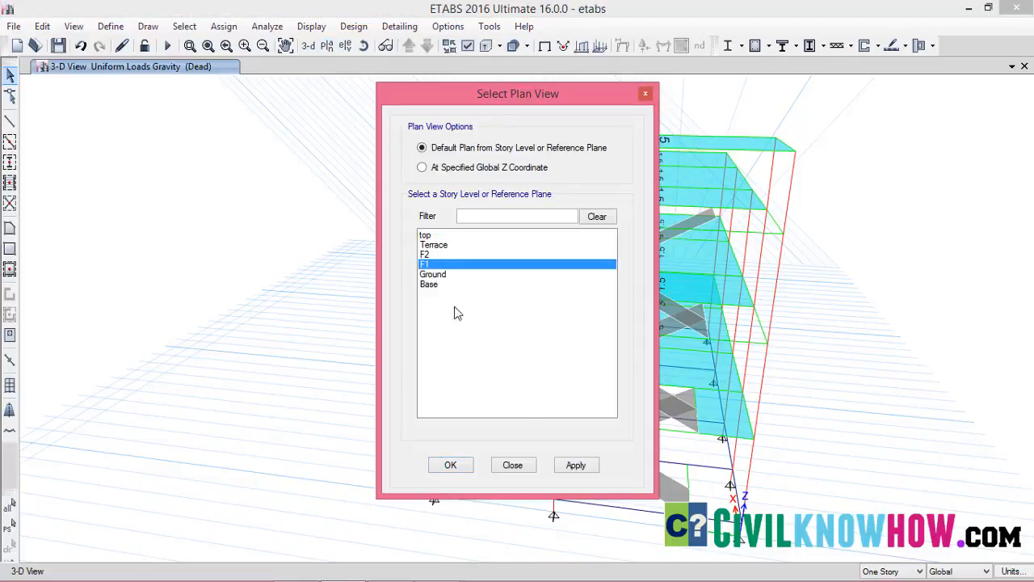
{"action": "left_click", "coordinate": [573, 466]}
{"action": "left_click", "coordinate": [454, 467]}
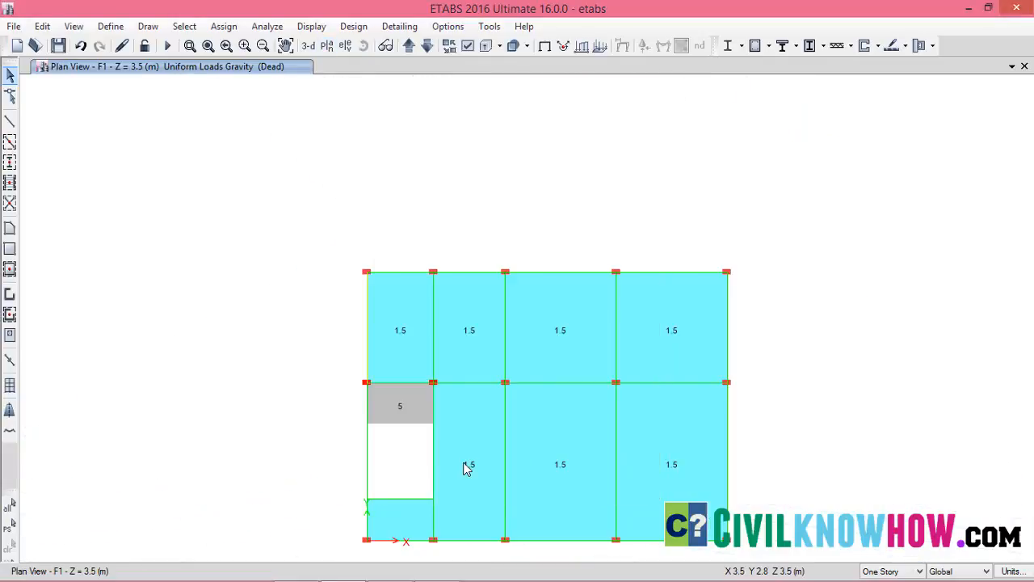
{"action": "left_click", "coordinate": [426, 420]}
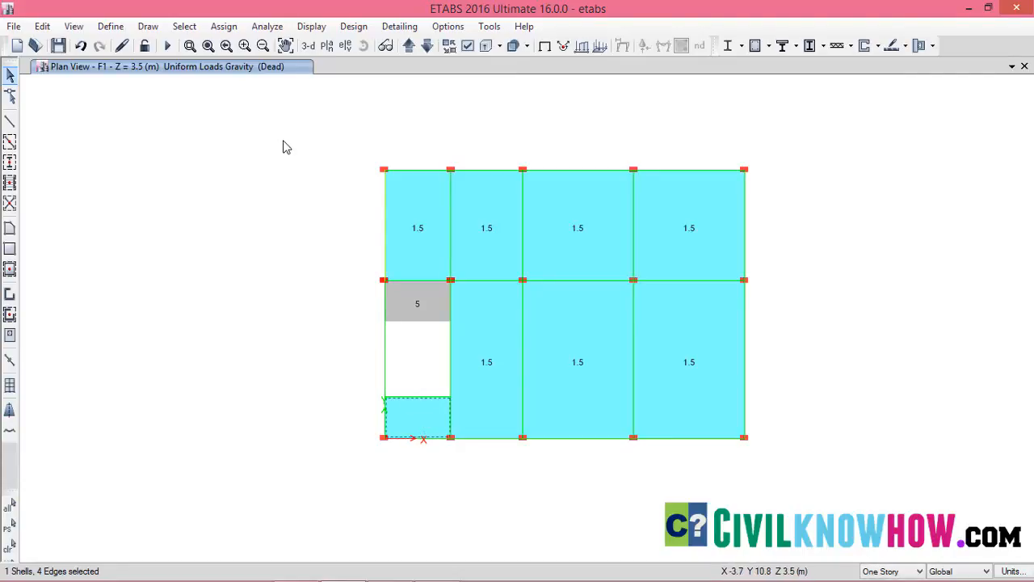
{"action": "left_click", "coordinate": [224, 26]}
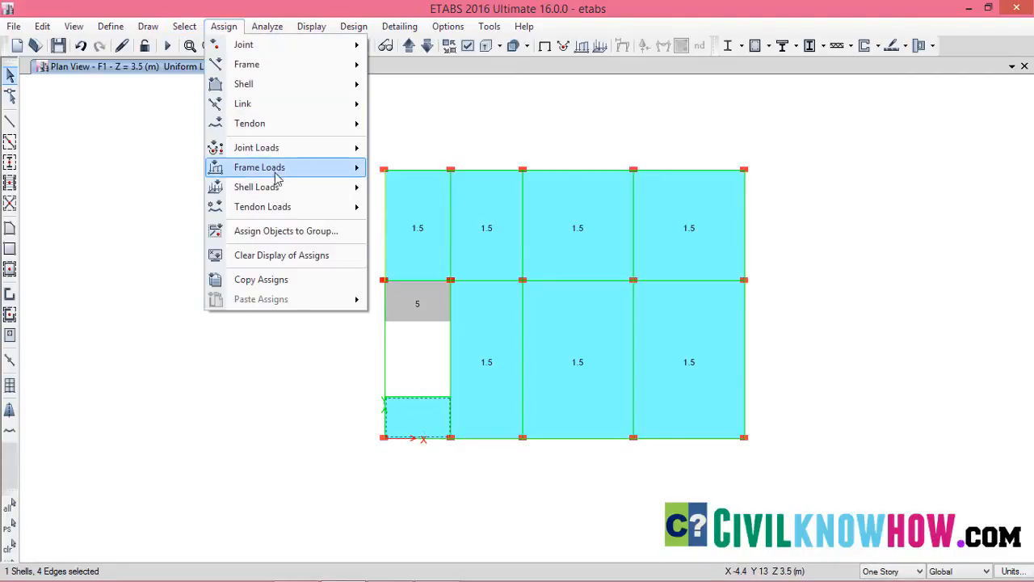
{"action": "mouse_move", "coordinate": [267, 186]}
{"action": "left_click", "coordinate": [493, 207]}
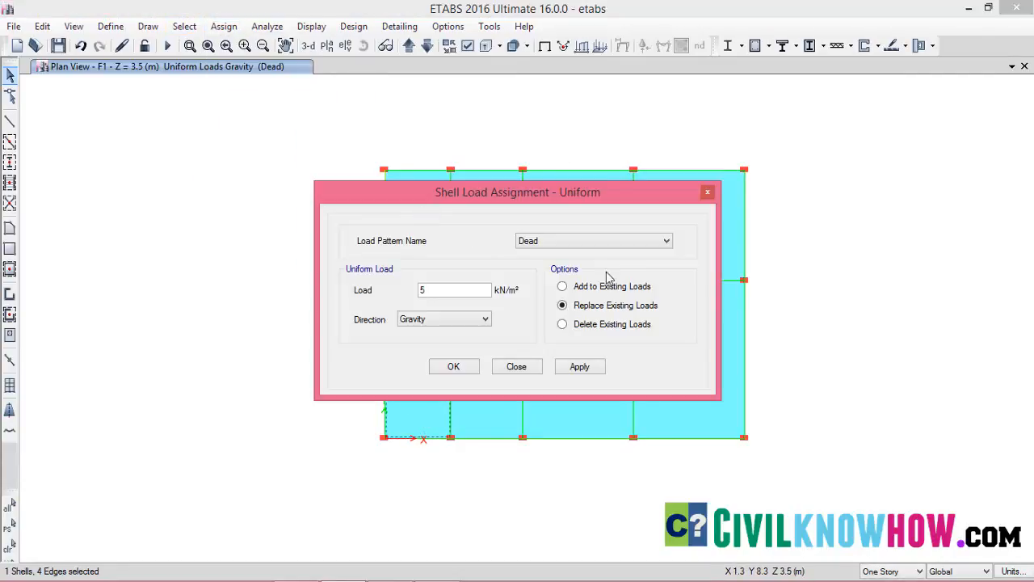
{"action": "left_click_drag", "start_coordinate": [433, 288], "coordinate": [412, 292]}
{"action": "left_click", "coordinate": [518, 370]}
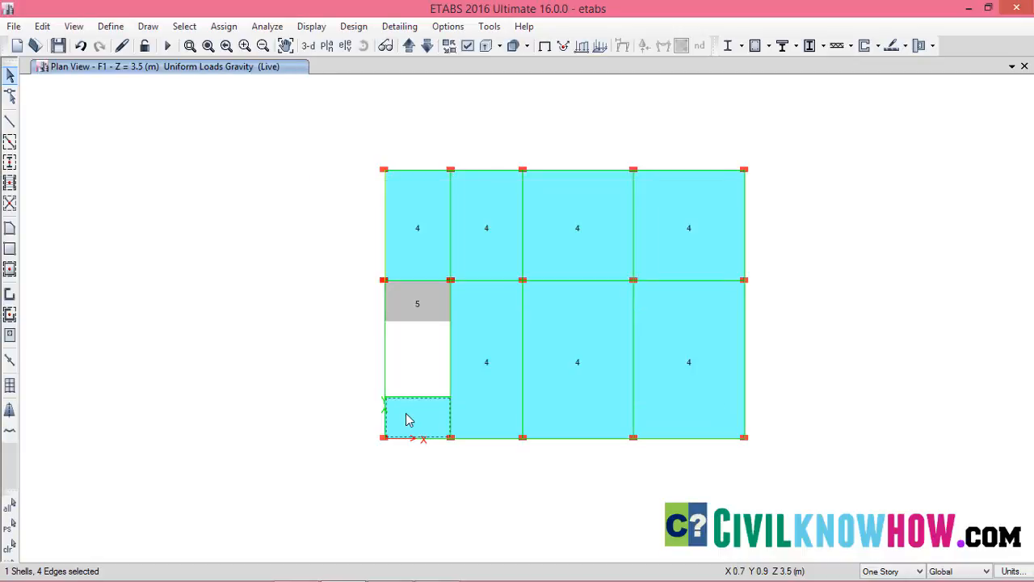
Assign a uniform live load of 2 kN/m² in the gravity direction to the selected floor slab, replacing existing loads
{"action": "left_click", "coordinate": [225, 26]}
{"action": "mouse_move", "coordinate": [290, 154]}
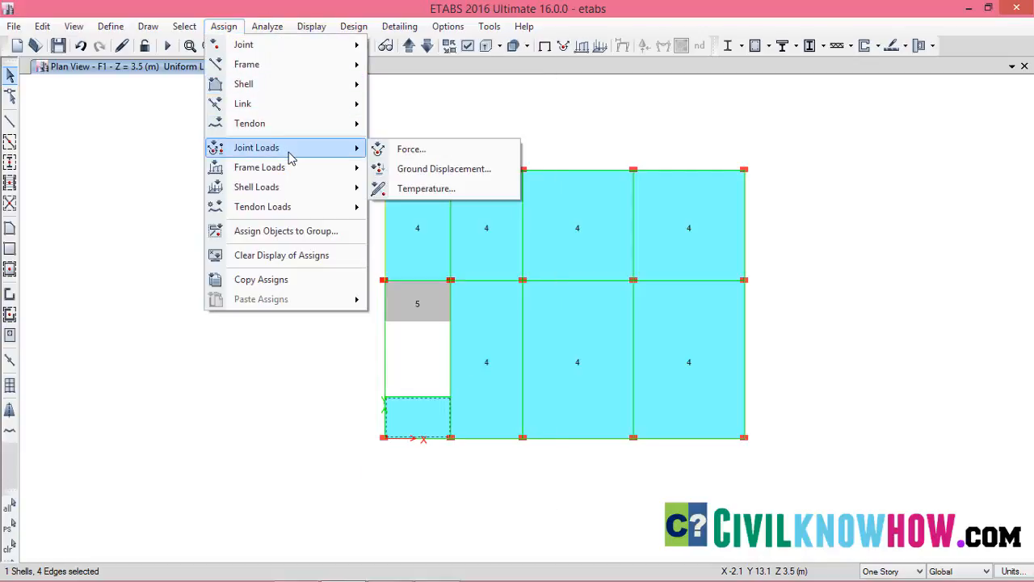
{"action": "mouse_move", "coordinate": [291, 187]}
{"action": "left_click", "coordinate": [414, 208]}
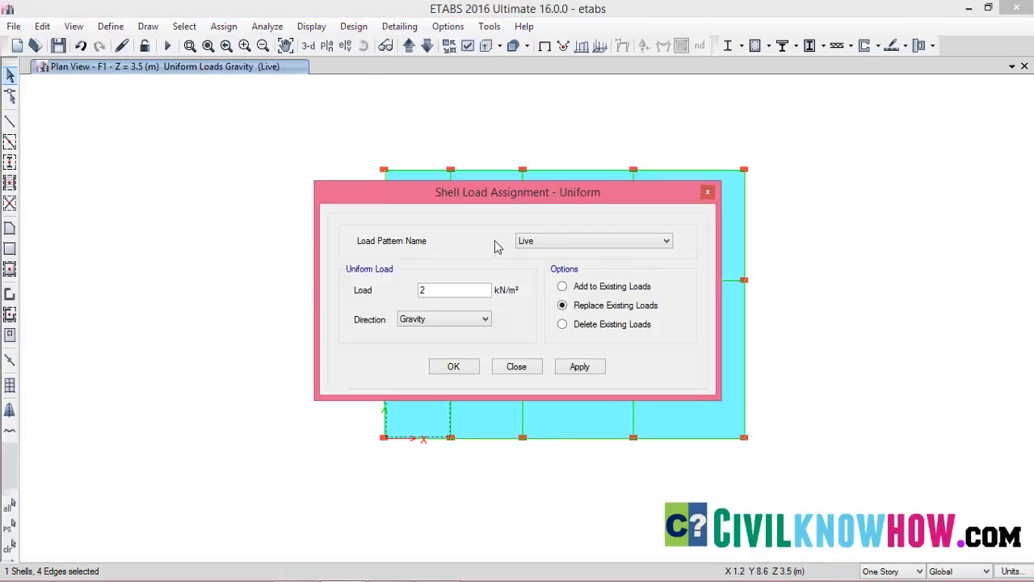
{"action": "left_click_drag", "start_coordinate": [439, 289], "coordinate": [420, 290]}
{"action": "left_click", "coordinate": [586, 367]}
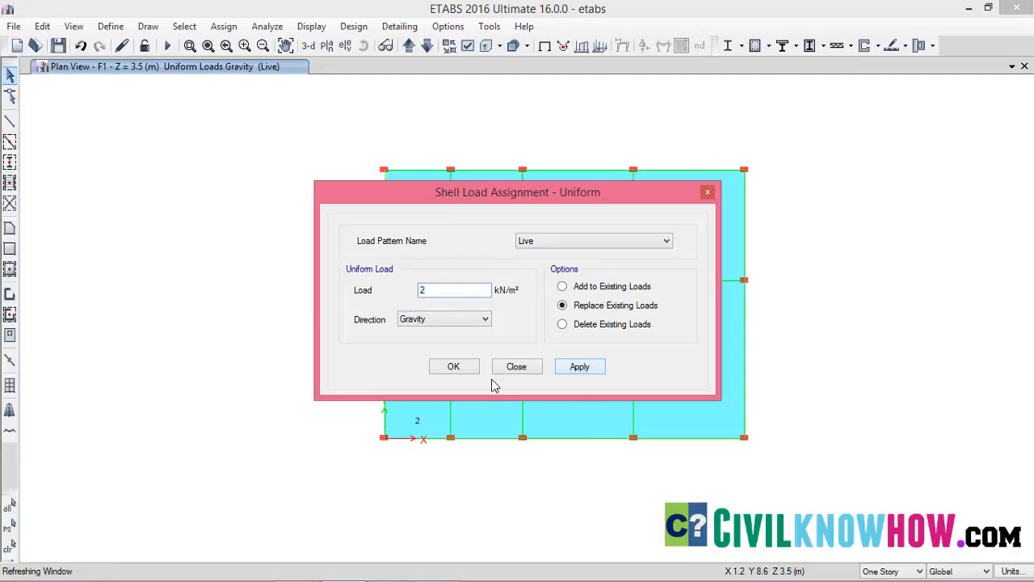
{"action": "left_click", "coordinate": [456, 367]}
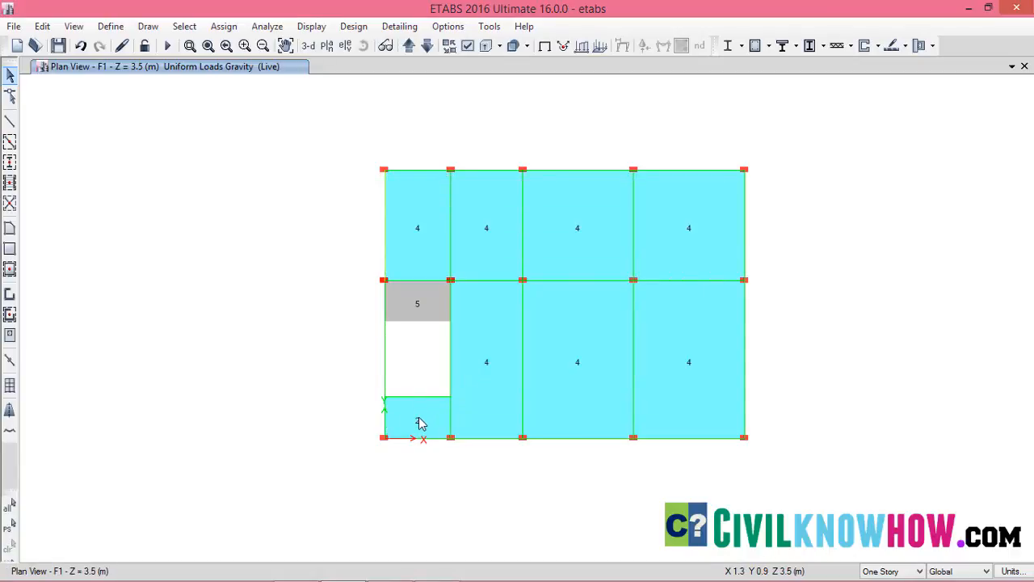
Replicate the floor slab beside the stair at the origin corner onto stories F2 and Terrace, keeping the original
{"action": "left_click", "coordinate": [419, 424]}
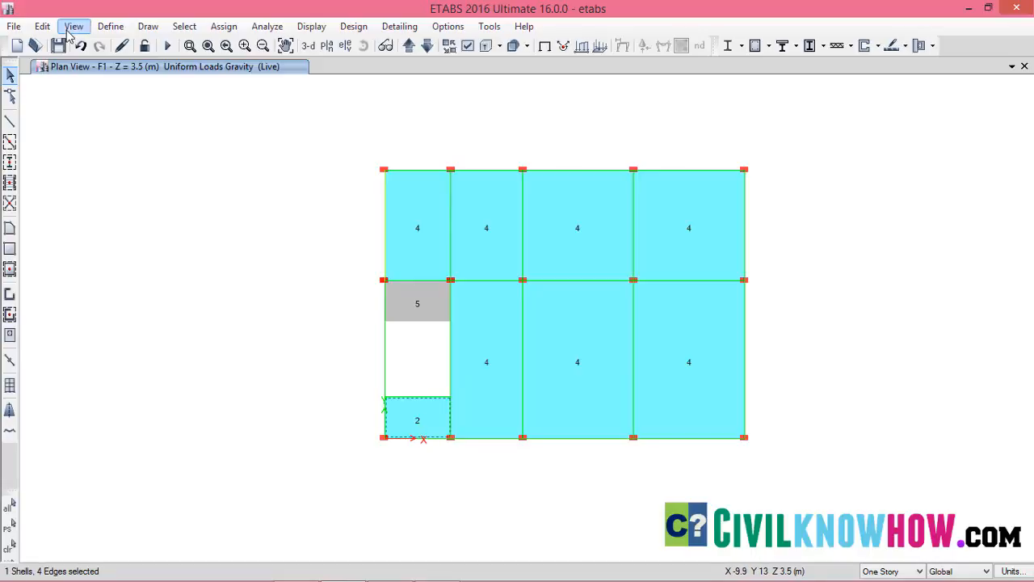
{"action": "left_click", "coordinate": [42, 27]}
{"action": "left_click", "coordinate": [133, 265]}
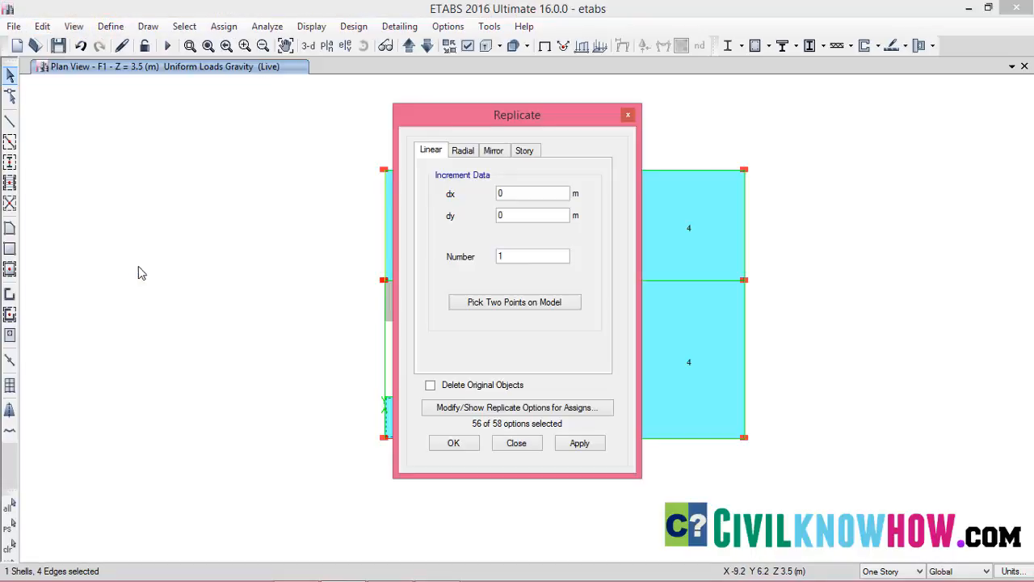
{"action": "left_click", "coordinate": [524, 151]}
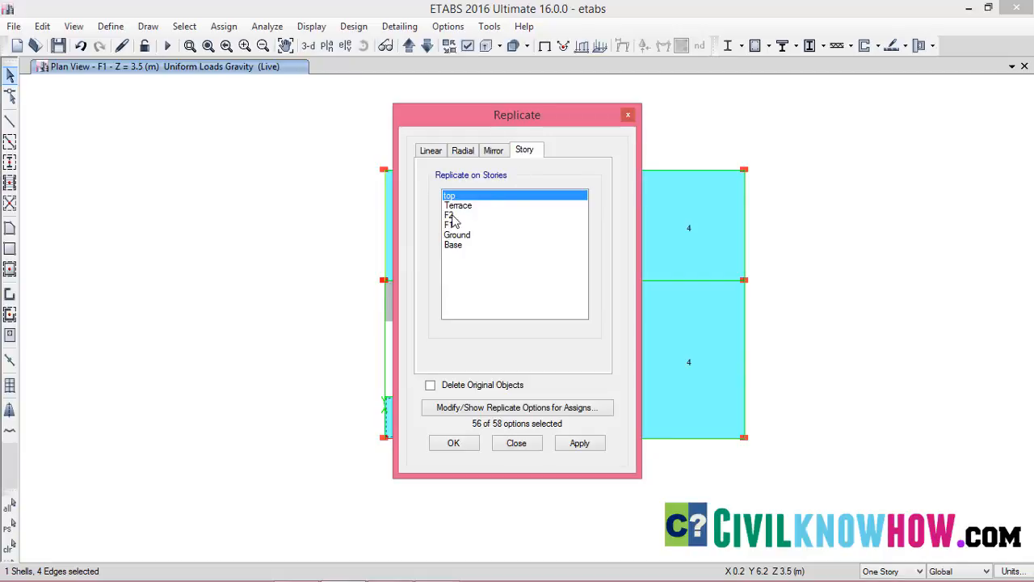
{"action": "left_click_drag", "start_coordinate": [455, 215], "coordinate": [458, 209]}
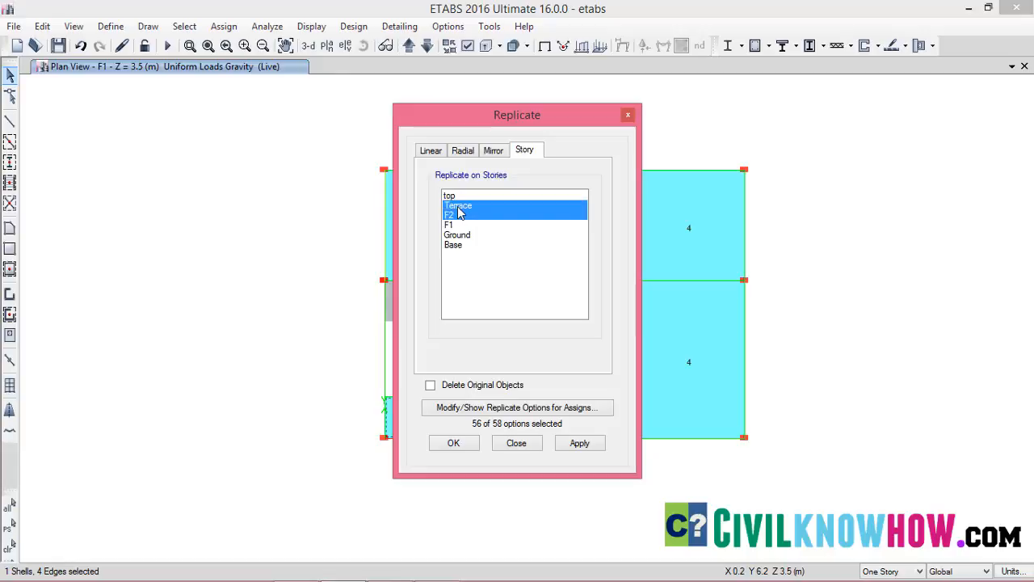
{"action": "left_click", "coordinate": [578, 442]}
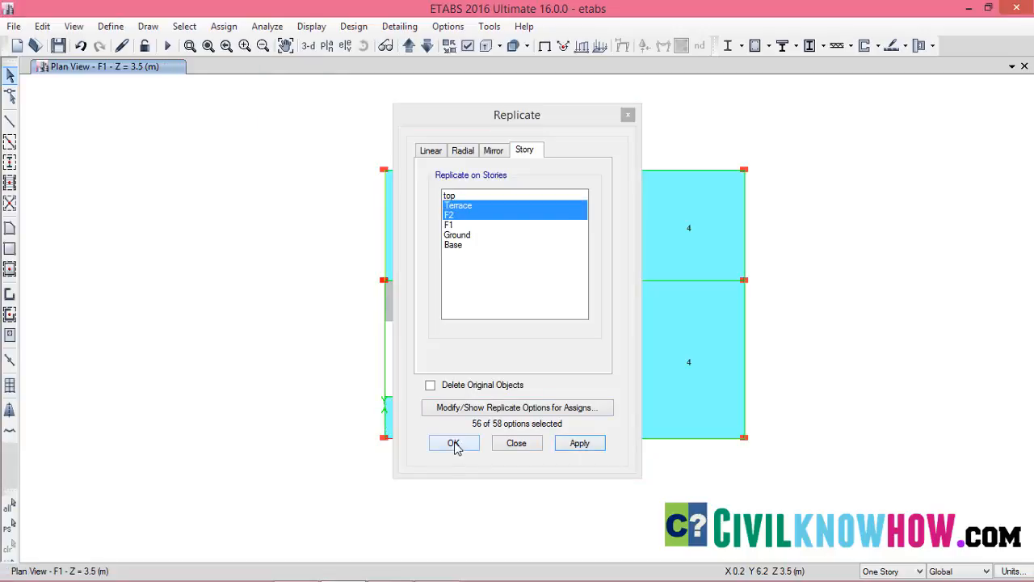
{"action": "left_click", "coordinate": [454, 444]}
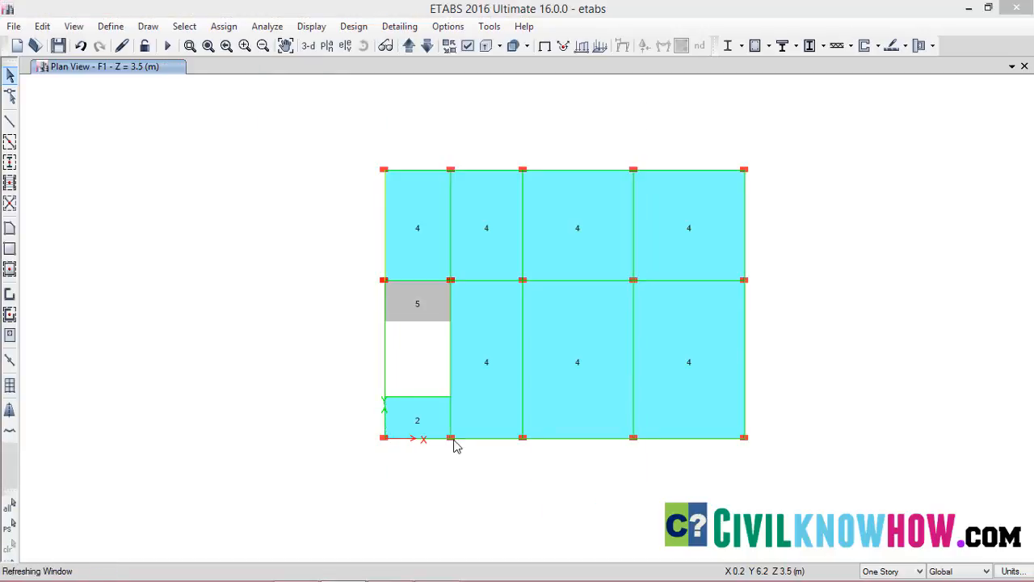
Examine the replicated floor slabs, stair flights and their live loads across all stories in the 3D view
{"action": "left_click", "coordinate": [308, 46]}
{"action": "scroll", "coordinate": [525, 348], "scroll_direction": "up", "scroll_amount": 3}
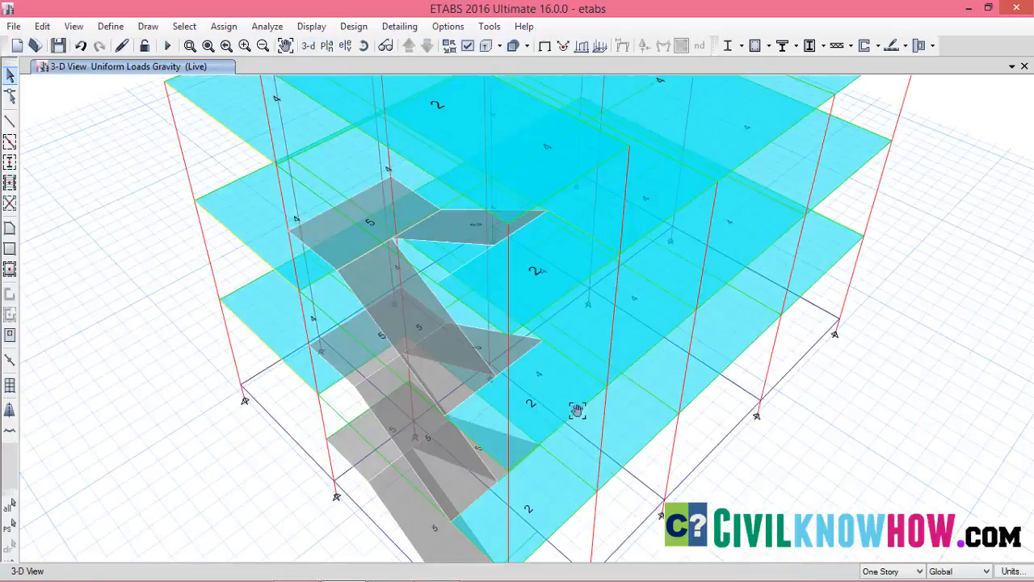
{"action": "scroll", "coordinate": [627, 345], "scroll_direction": "down", "scroll_amount": 3}
{"action": "scroll", "coordinate": [627, 345], "scroll_direction": "up", "scroll_amount": 5}
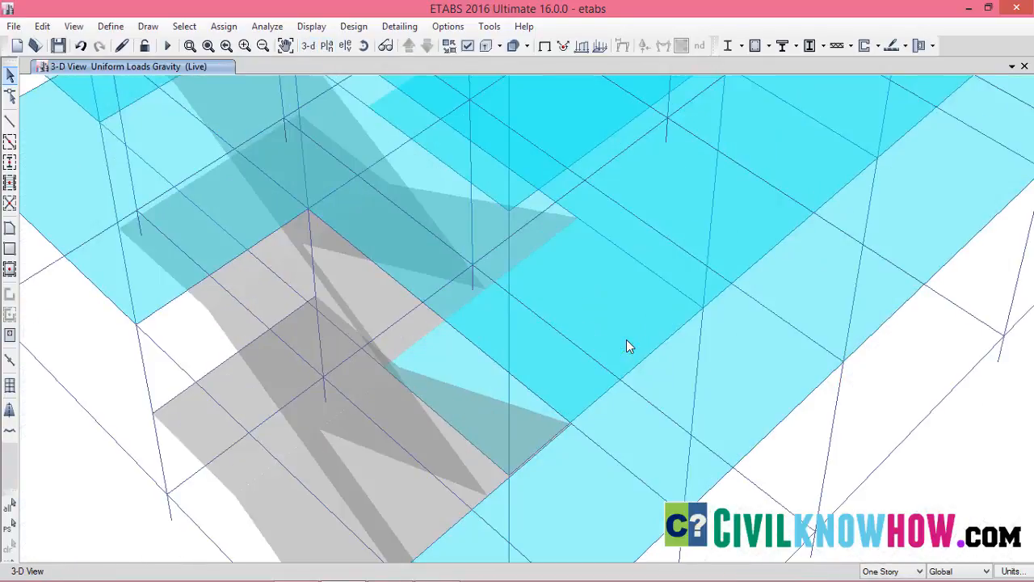
{"action": "scroll", "coordinate": [627, 340], "scroll_direction": "down", "scroll_amount": 5}
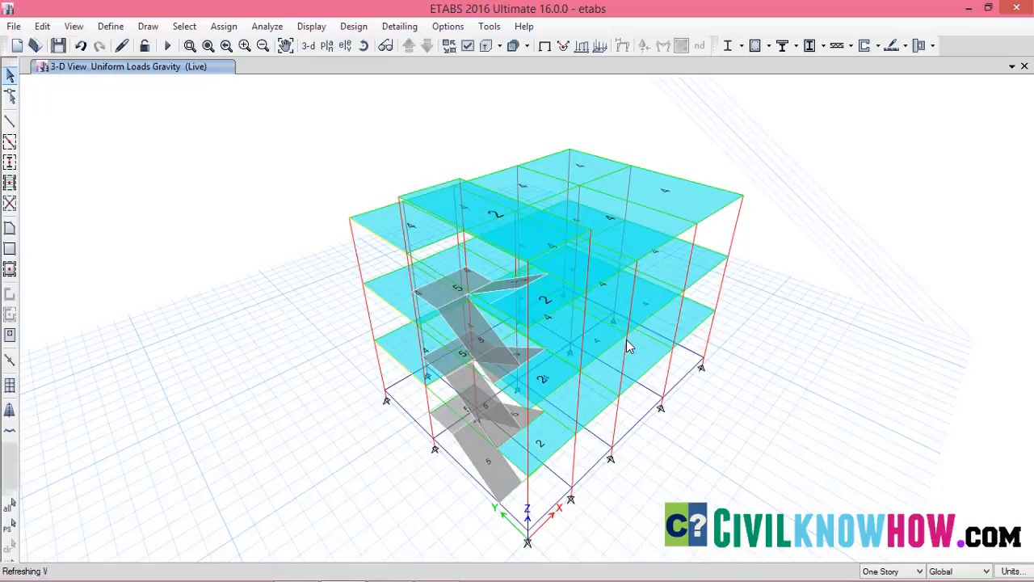
{"action": "scroll", "coordinate": [629, 315], "scroll_direction": "up", "scroll_amount": 1}
{"action": "middle_click_drag", "start_coordinate": [627, 312], "coordinate": [751, 216]}
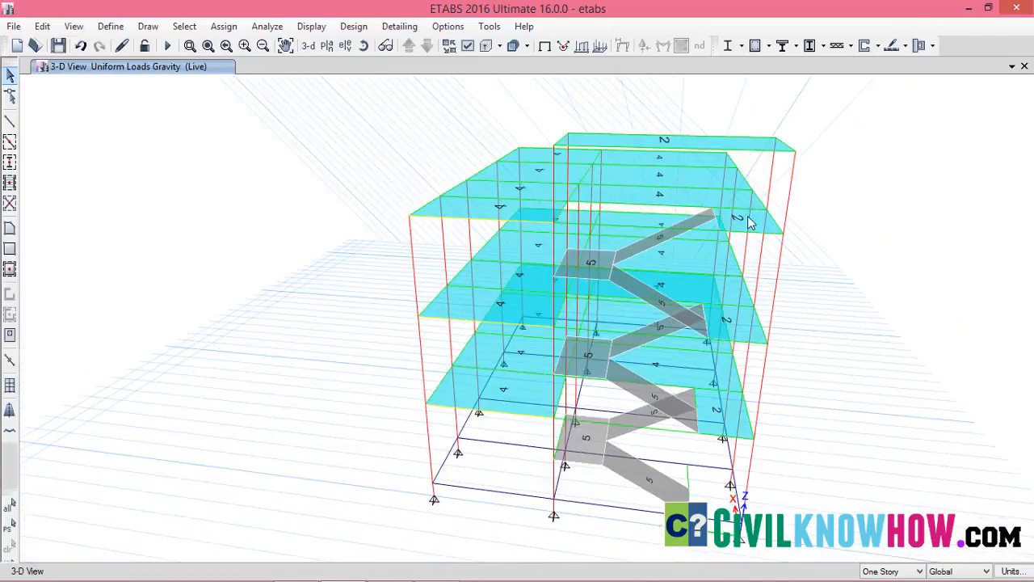
{"action": "middle_click_drag", "start_coordinate": [713, 435], "coordinate": [759, 343]}
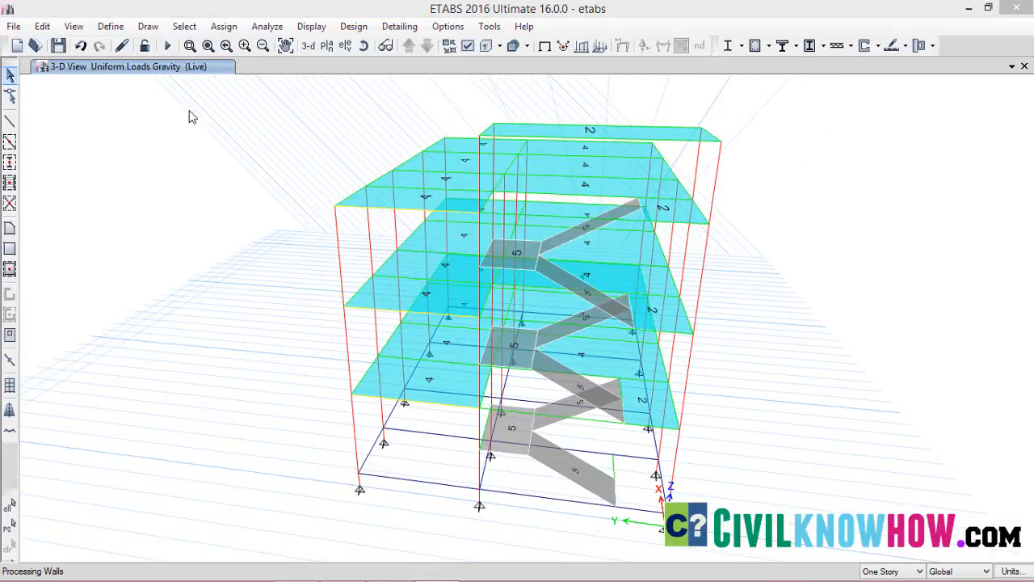
Show the 3D rendered view of the building and inspect the staircase up close
{"action": "left_click", "coordinate": [74, 27]}
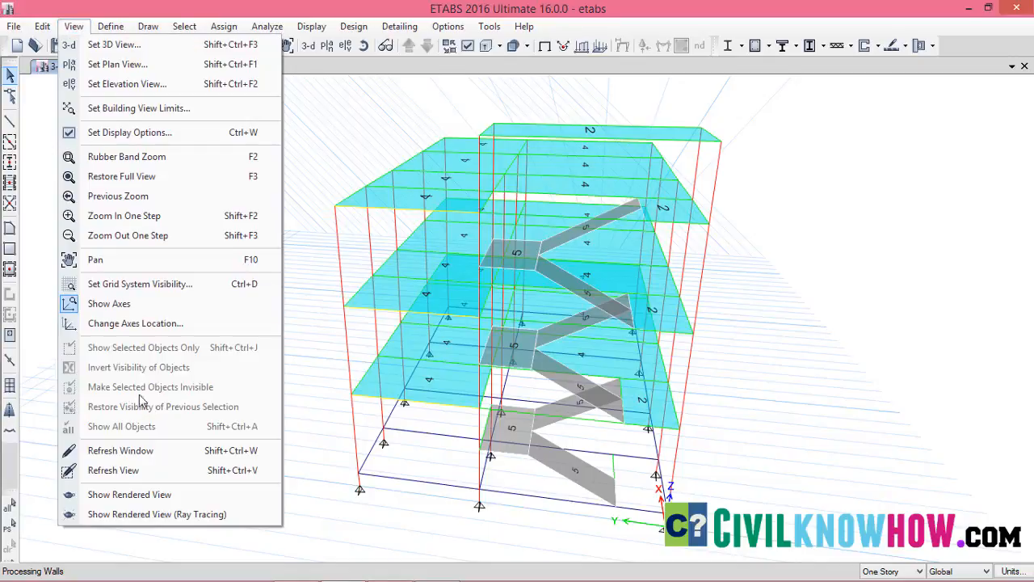
{"action": "left_click", "coordinate": [136, 496]}
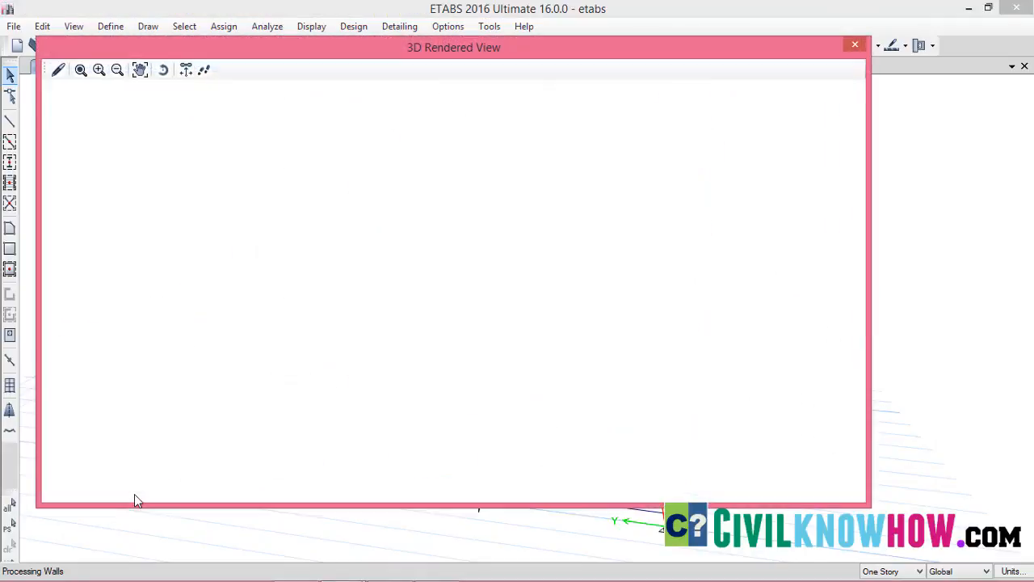
{"action": "scroll", "coordinate": [505, 325], "scroll_direction": "up", "scroll_amount": 3}
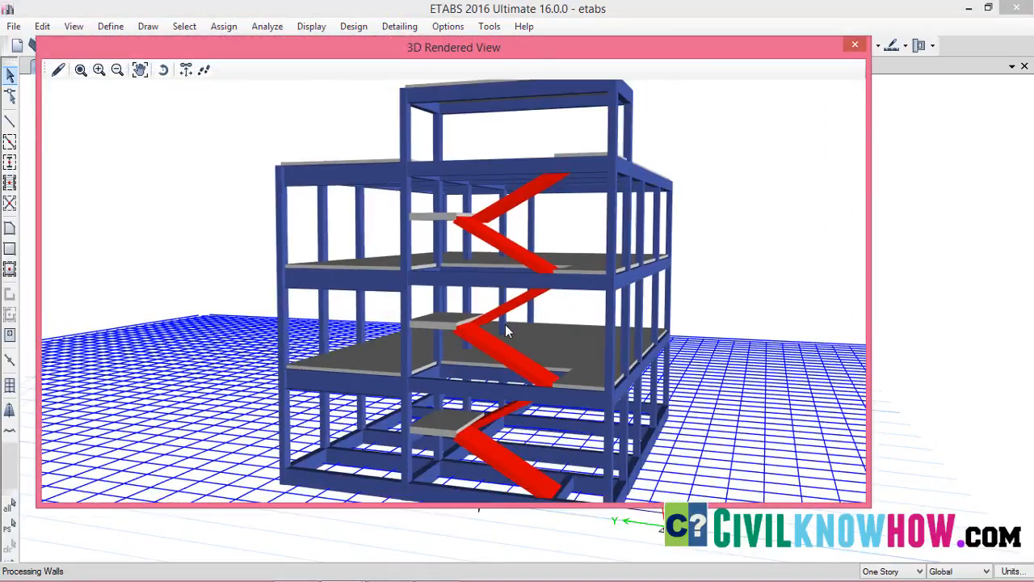